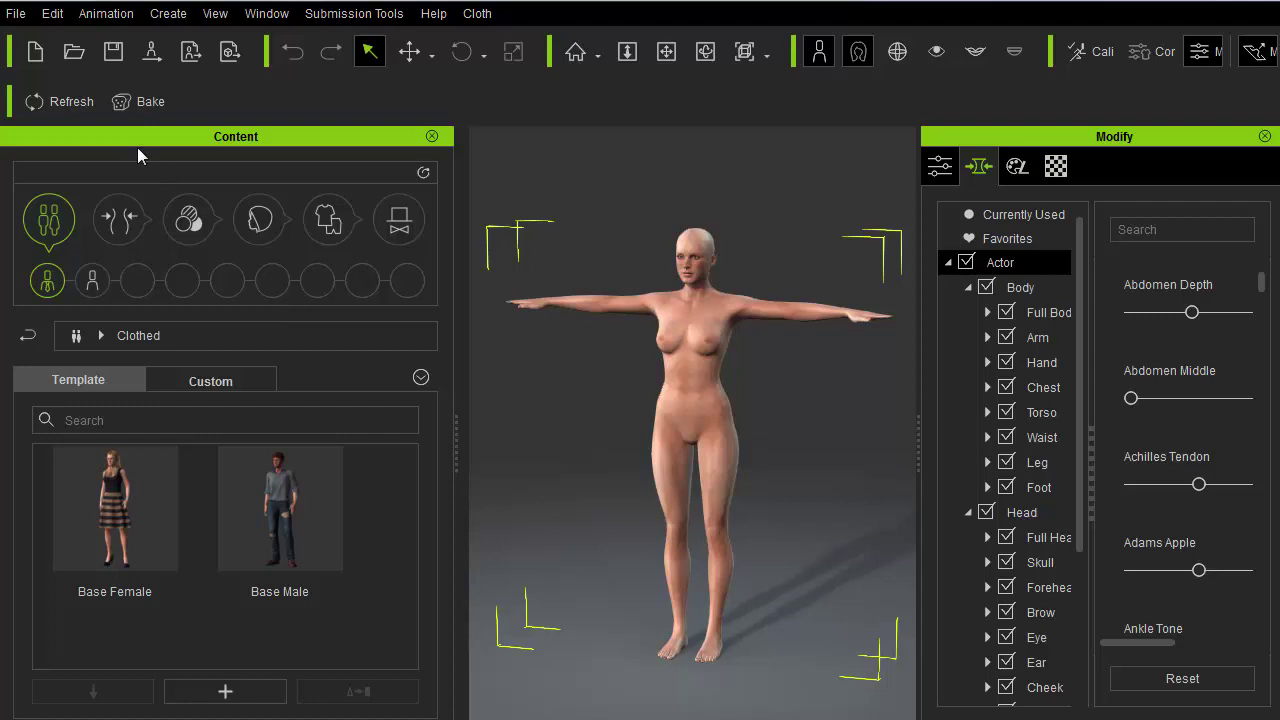
# Step: Export the female base character to FBX, and import it into the Maya scene that contains the dress
pyautogui.click(15, 13)
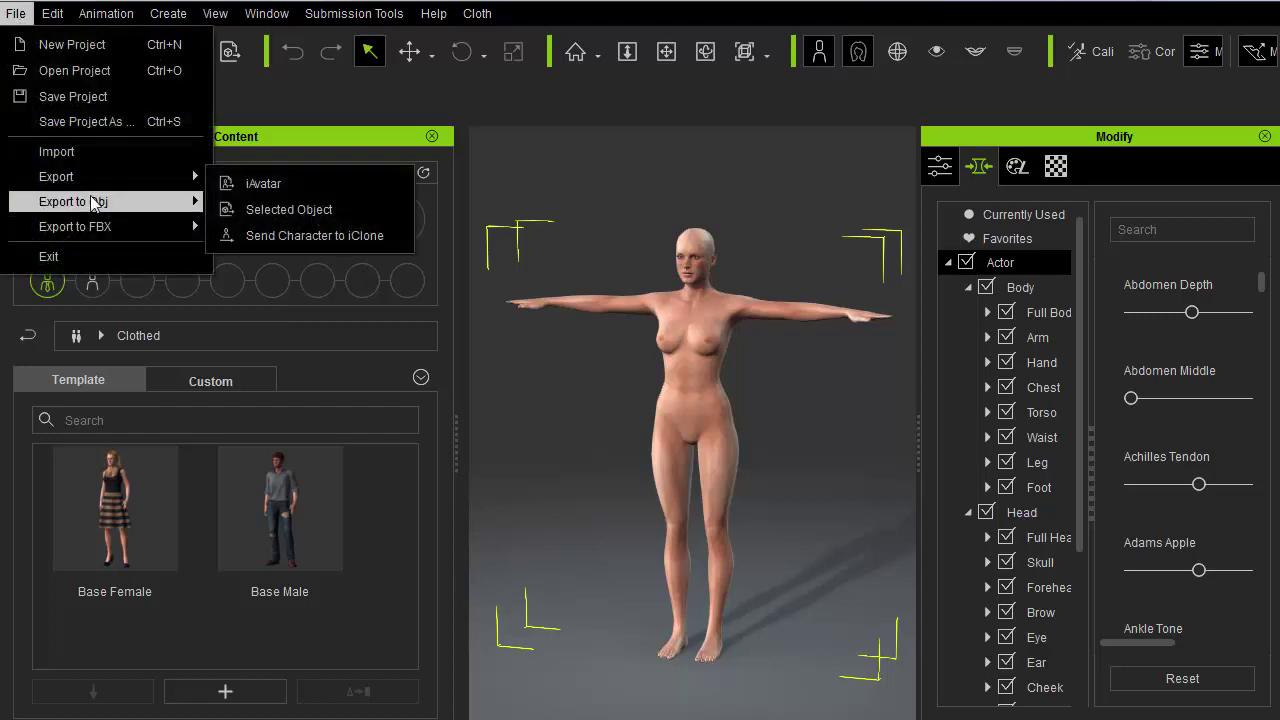
pyautogui.moveTo(97, 229)
pyautogui.click(258, 236)
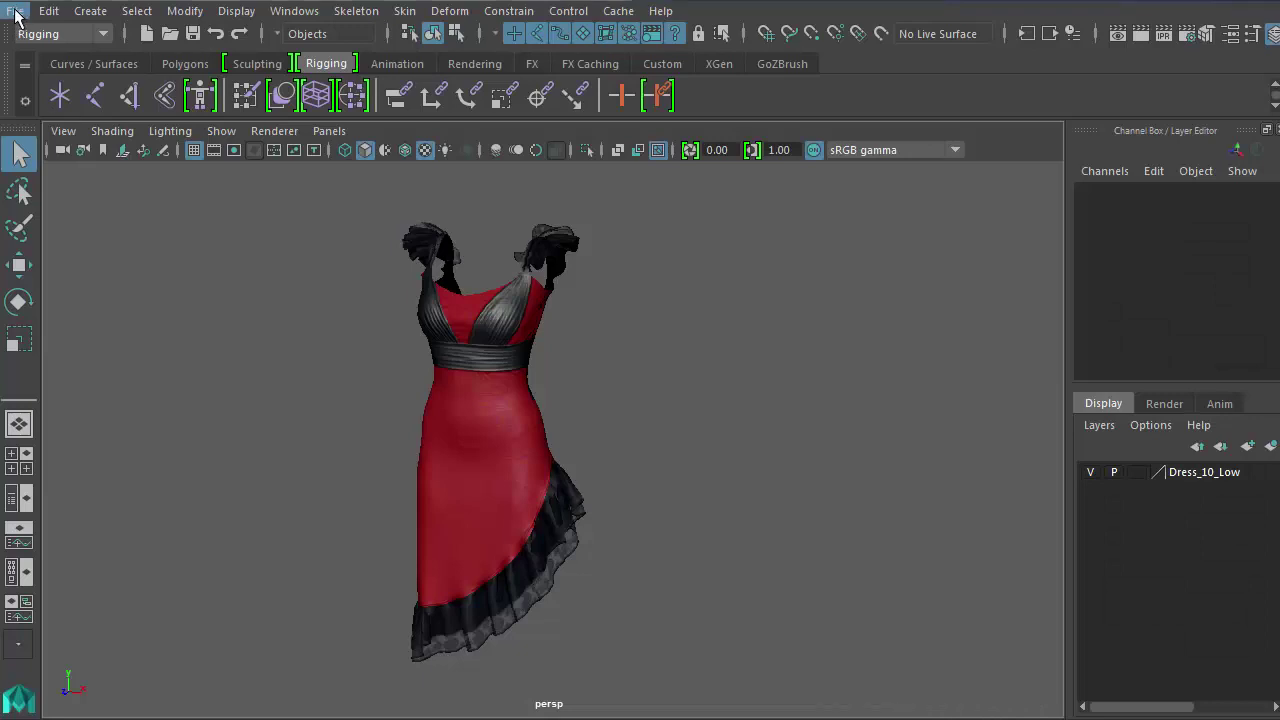
pyautogui.click(15, 13)
pyautogui.click(157, 234)
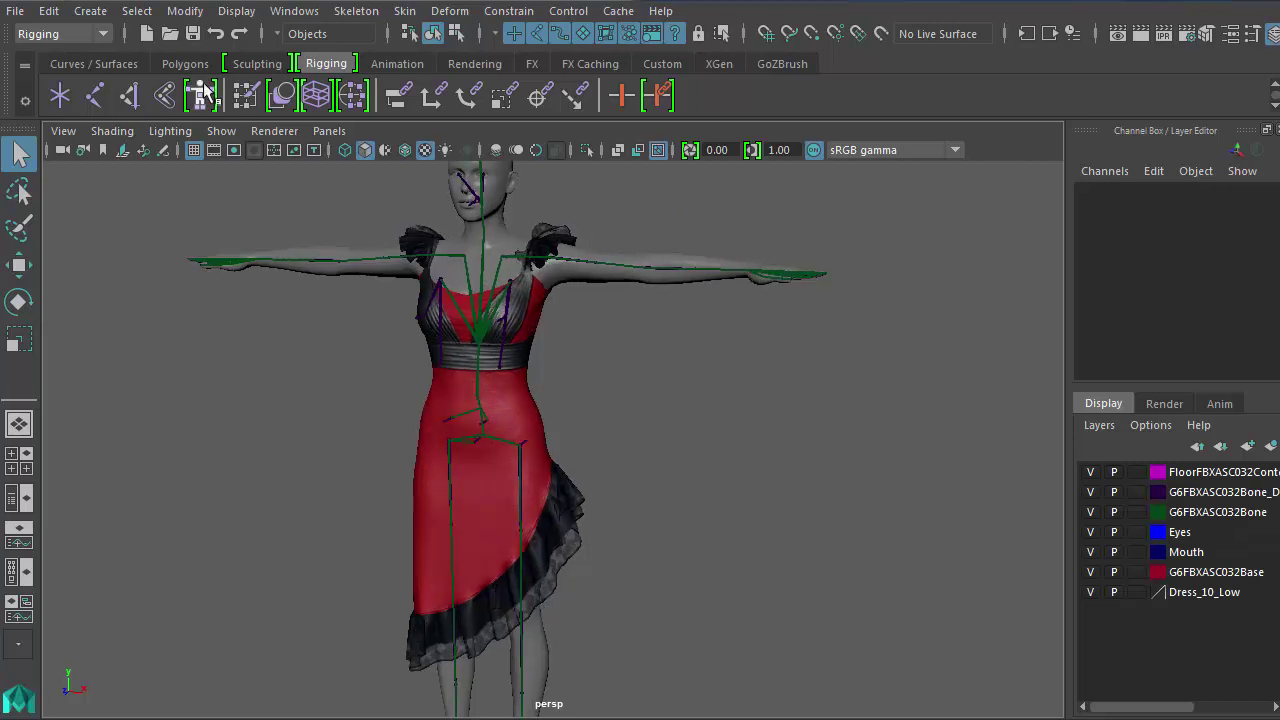
# Step: Bind Marvelous_Dress to the CC_Base_Hip joint hierarchy with closest distance, classic linear skinning and 30 max influences
pyautogui.click(294, 11)
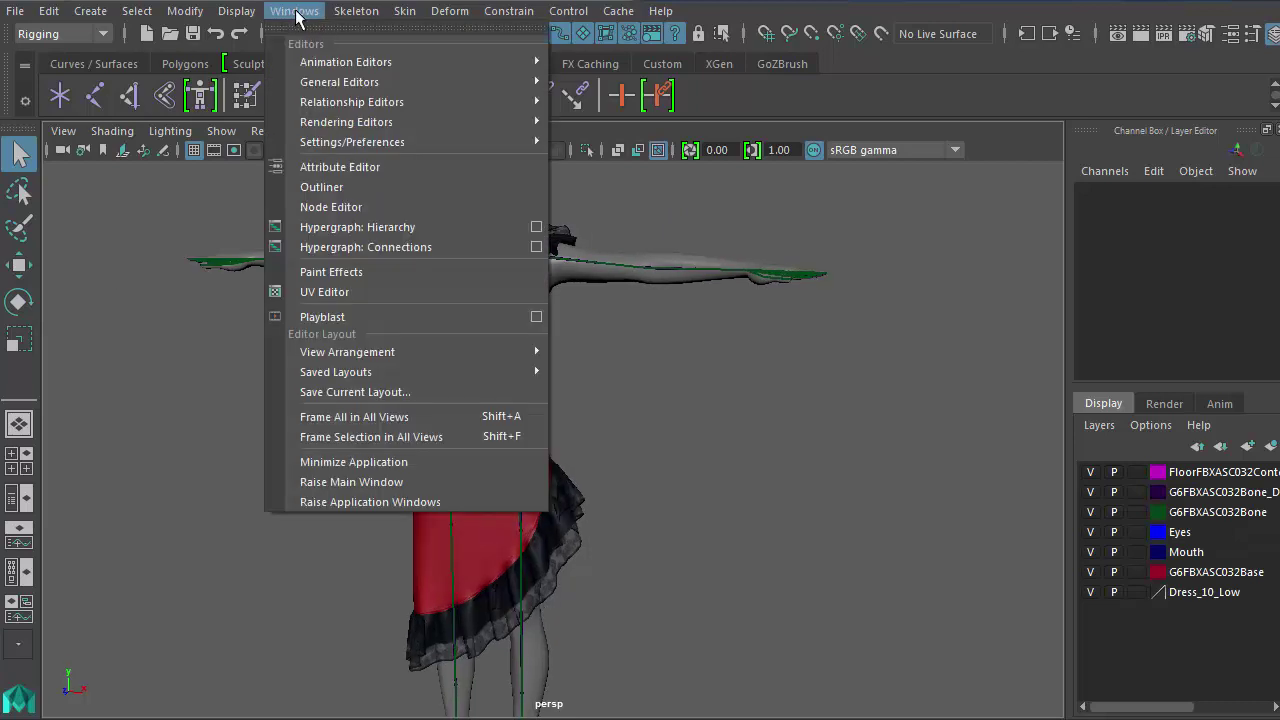
pyautogui.click(330, 189)
pyautogui.click(180, 433)
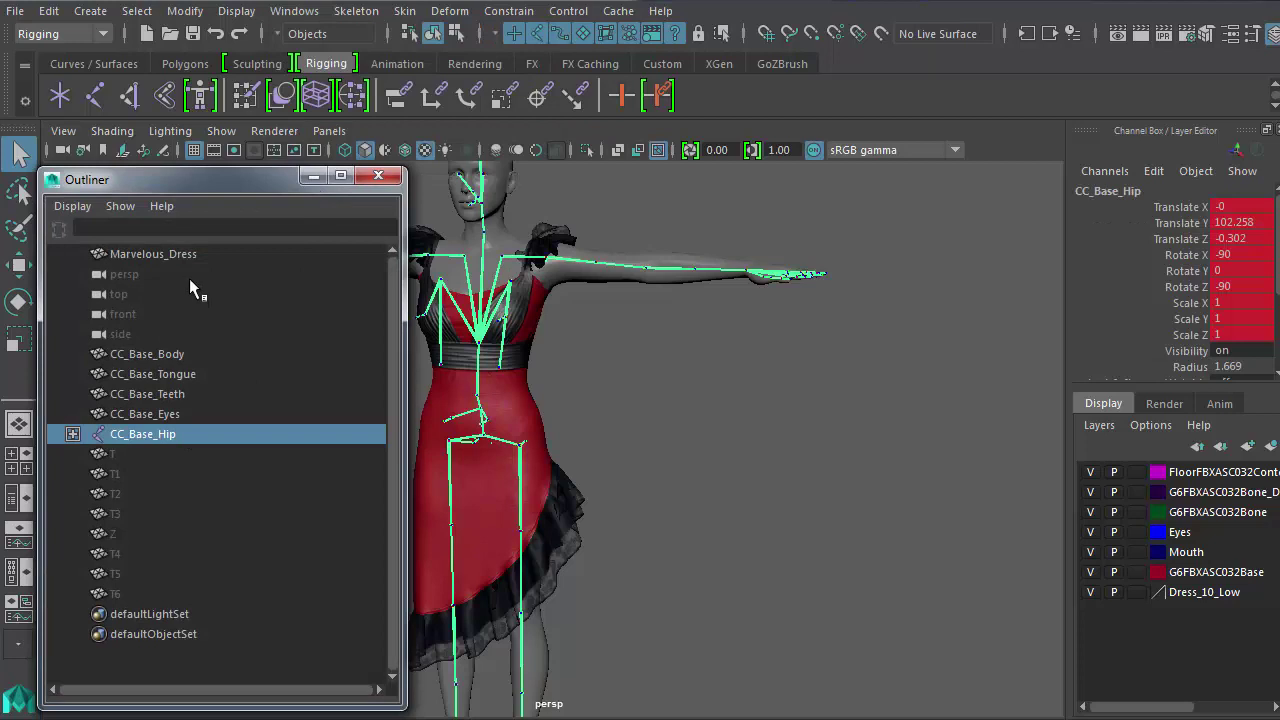
pyautogui.keyDown('ctrl'); pyautogui.click(202, 253); pyautogui.keyUp('ctrl')
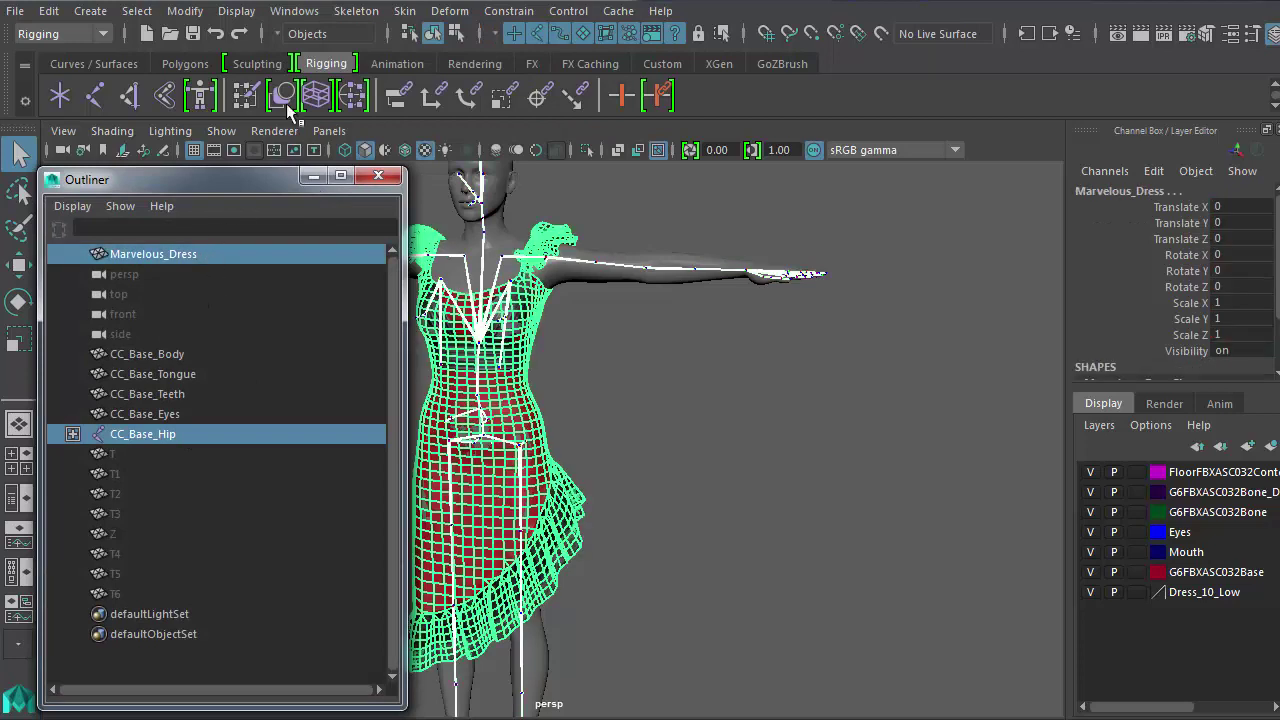
pyautogui.click(404, 11)
pyautogui.click(620, 62)
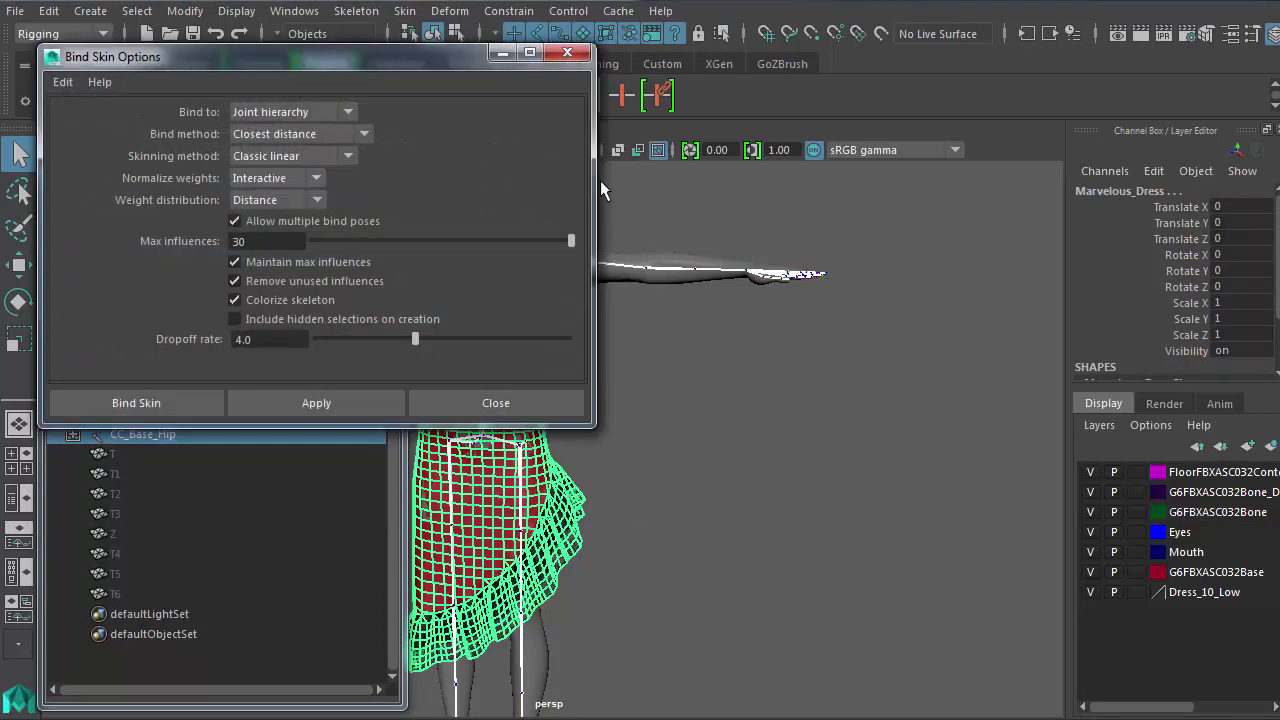
pyautogui.click(327, 403)
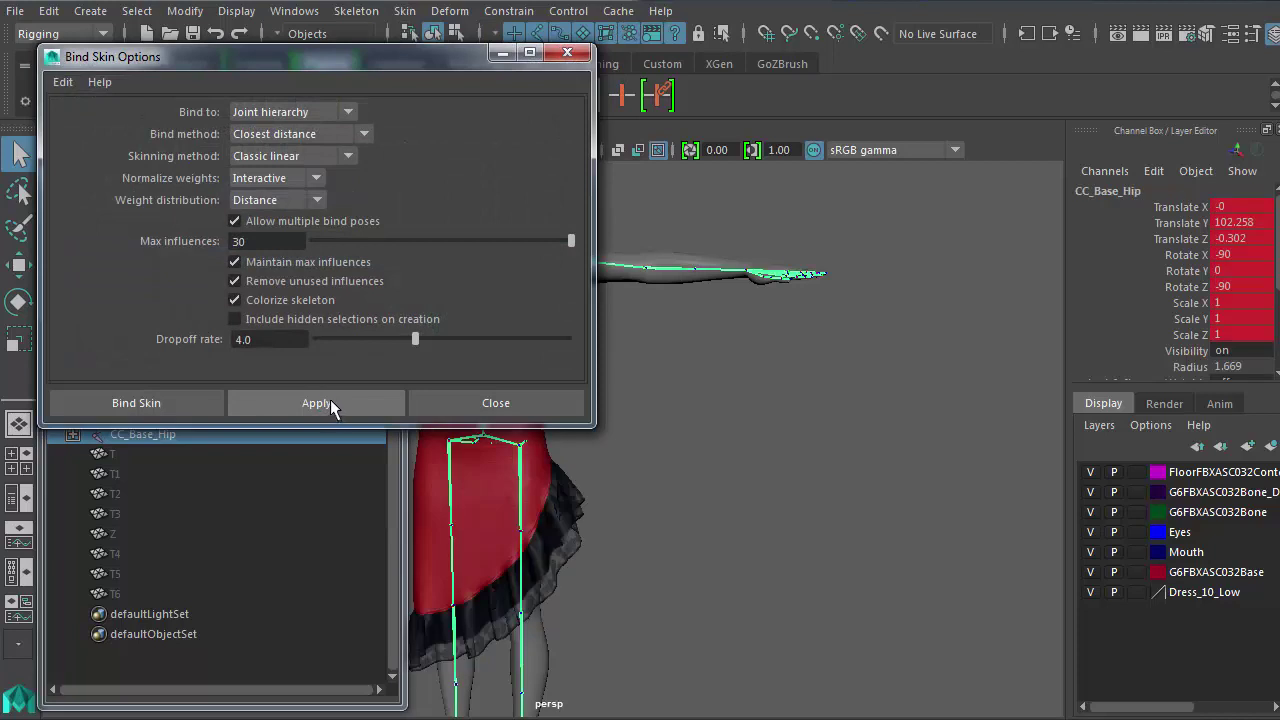
pyautogui.click(571, 57)
# Step: Copy the skin weights from CC_Base_Body to Marvelous_Dress using closest point on surface and Name influence association
pyautogui.keyDown('alt'); pyautogui.moveTo(752, 273); pyautogui.dragTo(832, 178, button='middle'); pyautogui.keyUp('alt')
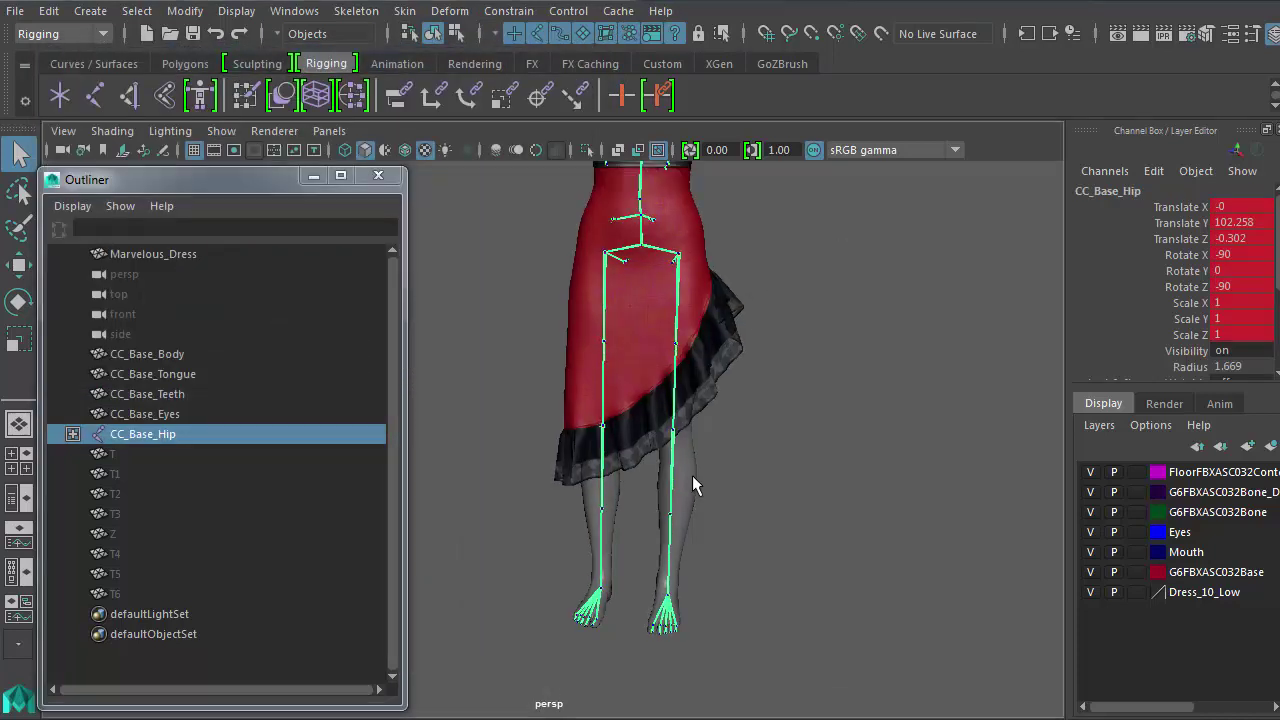
pyautogui.click(688, 474)
pyautogui.keyDown('alt'); pyautogui.moveTo(725, 390); pyautogui.dragTo(700, 472, button='middle'); pyautogui.keyUp('alt')
pyautogui.scroll(4, 737, 471)
pyautogui.keyDown('shift'); pyautogui.click(737, 480); pyautogui.keyUp('shift')
pyautogui.scroll(-3, 742, 505)
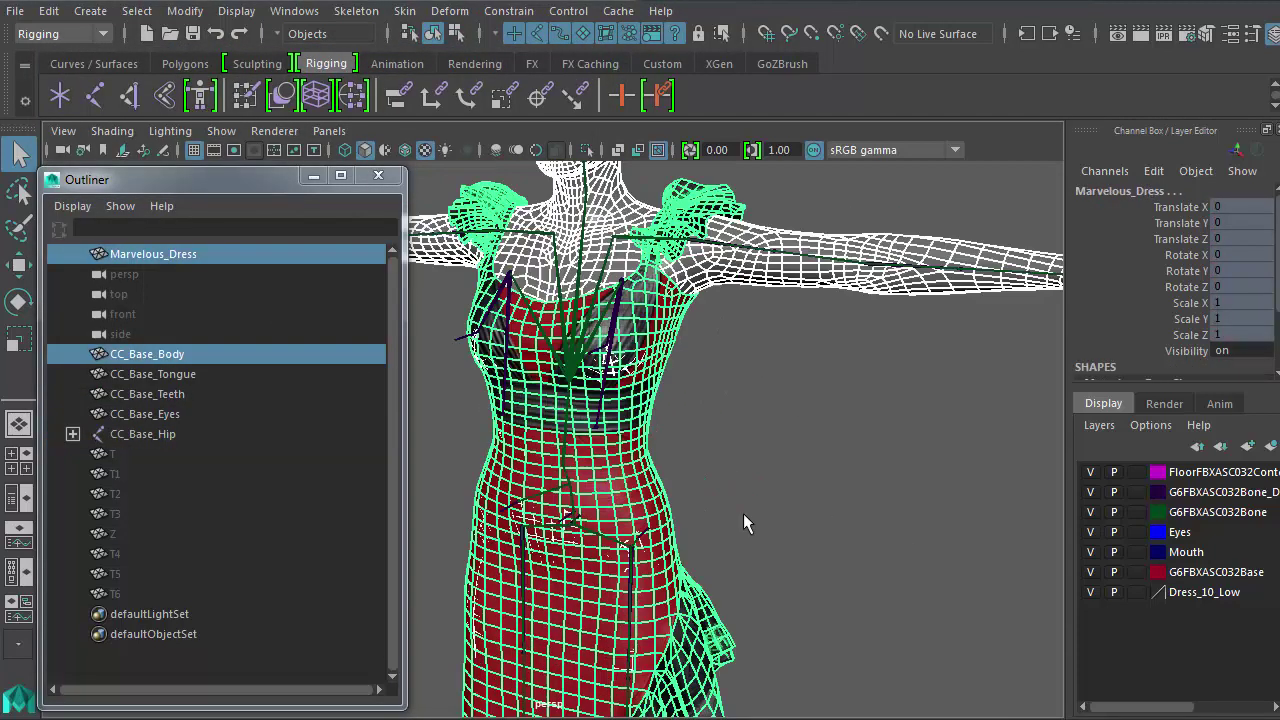
pyautogui.click(404, 11)
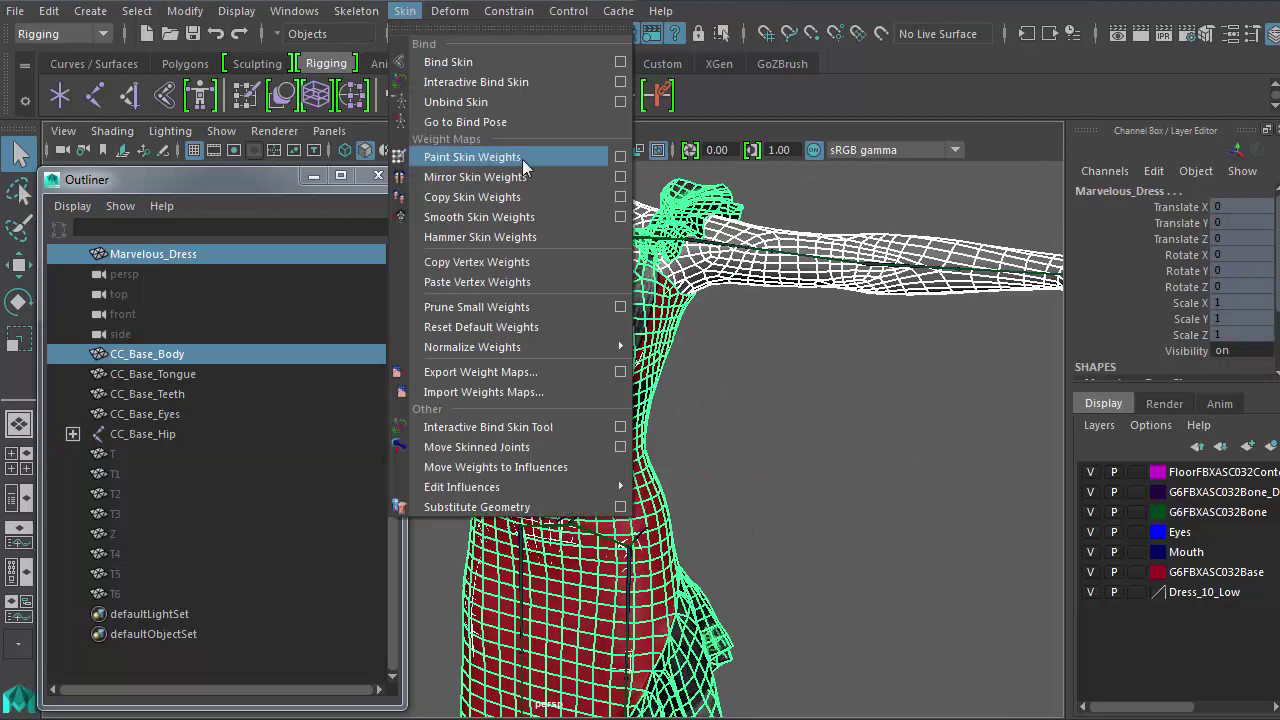
pyautogui.click(620, 198)
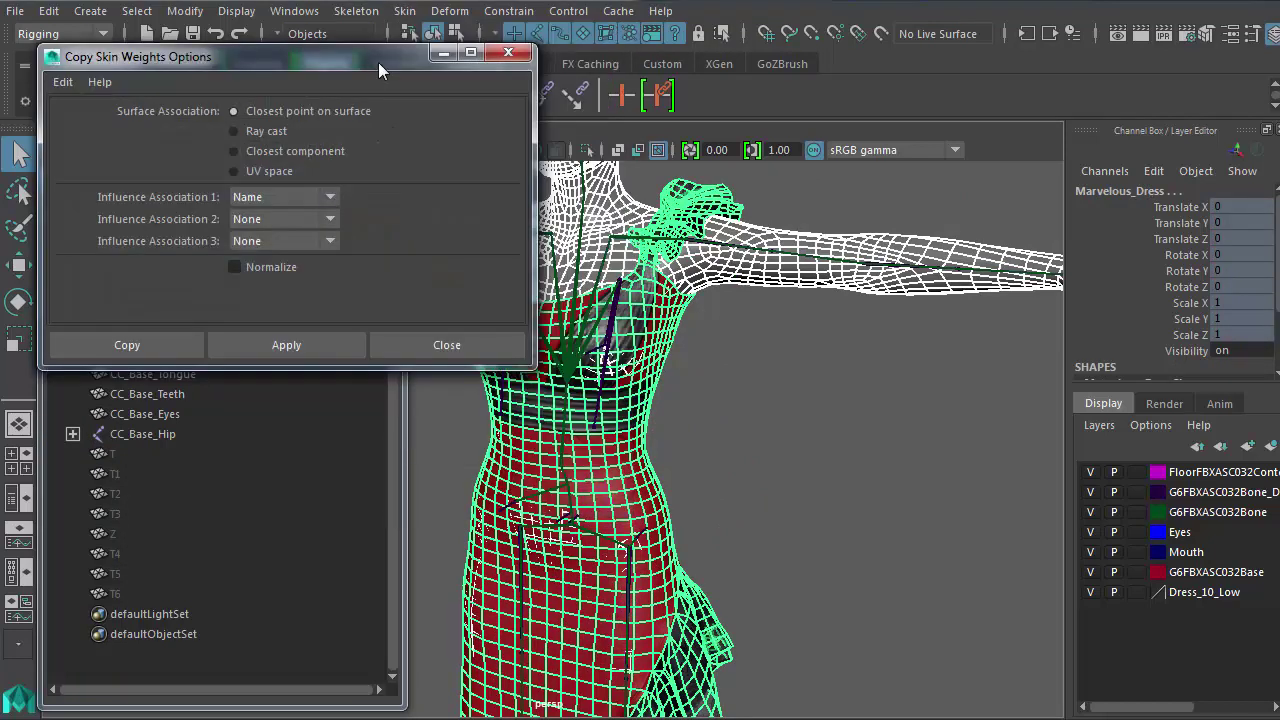
pyautogui.moveTo(378, 62); pyautogui.dragTo(493, 83)
pyautogui.click(415, 367)
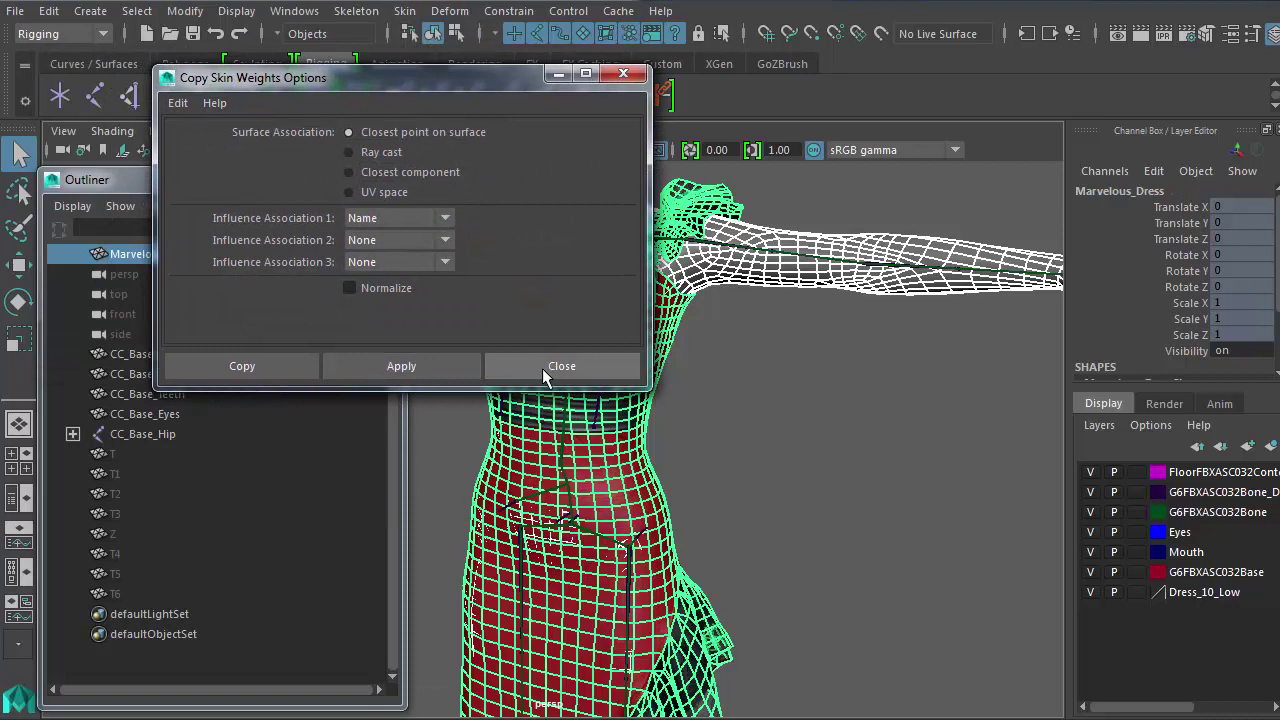
pyautogui.click(542, 366)
pyautogui.click(383, 174)
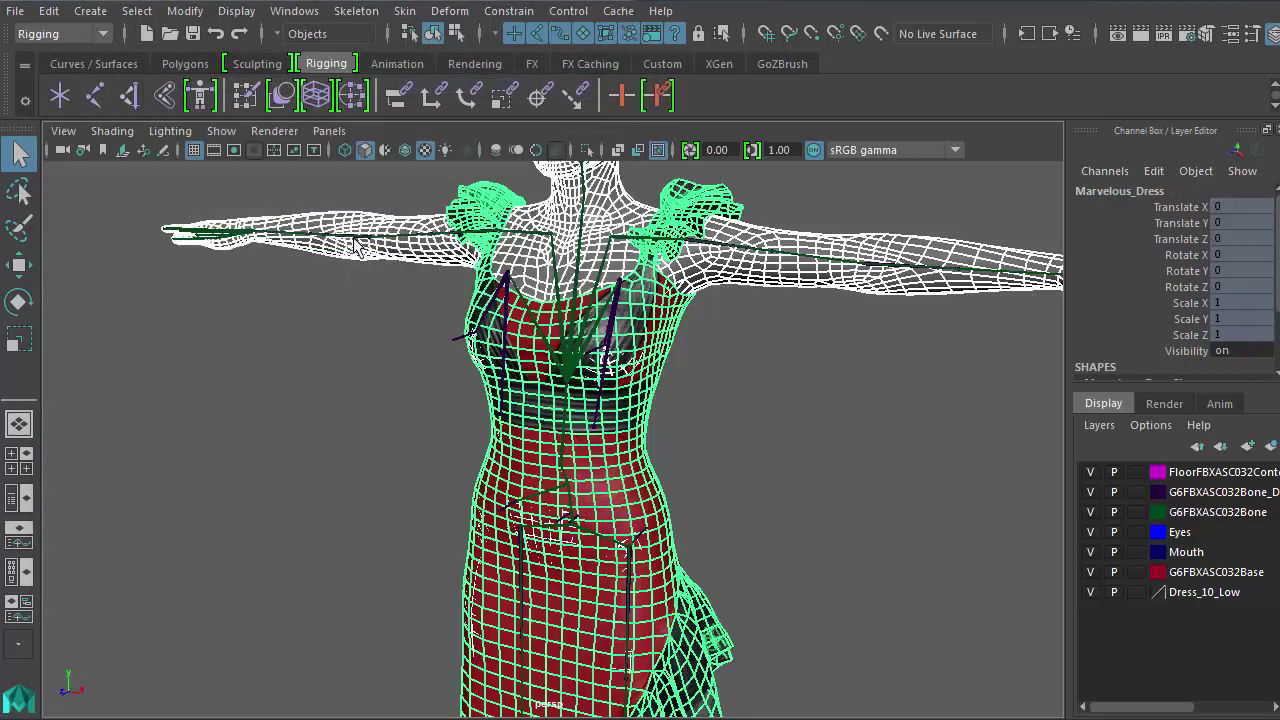
# Step: Rotate the left upper arm joint to test how the dress shoulder deforms, and undo the rotation
pyautogui.keyDown('alt'); pyautogui.moveTo(342, 290); pyautogui.dragTo(371, 298); pyautogui.keyUp('alt')
pyautogui.click(414, 342)
pyautogui.keyDown('alt'); pyautogui.moveTo(477, 347); pyautogui.dragTo(188, 275, button='right'); pyautogui.keyUp('alt')
pyautogui.scroll(-3, 277, 315)
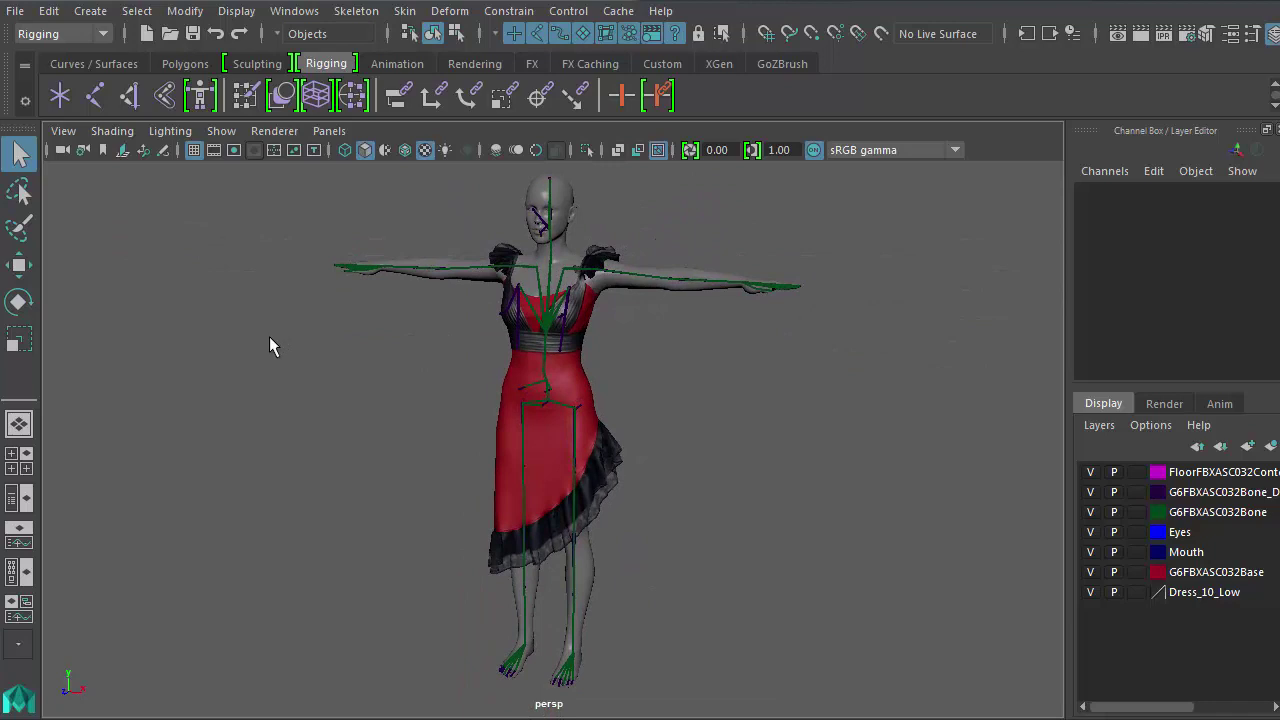
pyautogui.keyDown('alt'); pyautogui.moveTo(606, 326); pyautogui.dragTo(706, 326); pyautogui.keyUp('alt')
pyautogui.moveTo(624, 240); pyautogui.dragTo(619, 306)
pyautogui.keyDown('alt'); pyautogui.moveTo(638, 330); pyautogui.dragTo(594, 534, button='middle'); pyautogui.keyUp('alt')
pyautogui.keyDown('alt'); pyautogui.moveTo(594, 534); pyautogui.dragTo(696, 493, button='right'); pyautogui.keyUp('alt')
pyautogui.press('e')
pyautogui.keyDown('alt'); pyautogui.moveTo(696, 493); pyautogui.dragTo(722, 500); pyautogui.keyUp('alt')
pyautogui.keyDown('alt'); pyautogui.moveTo(722, 500); pyautogui.dragTo(650, 315, button='middle'); pyautogui.keyUp('alt')
pyautogui.keyDown('alt'); pyautogui.moveTo(650, 315); pyautogui.dragTo(690, 325, button='right'); pyautogui.keyUp('alt')
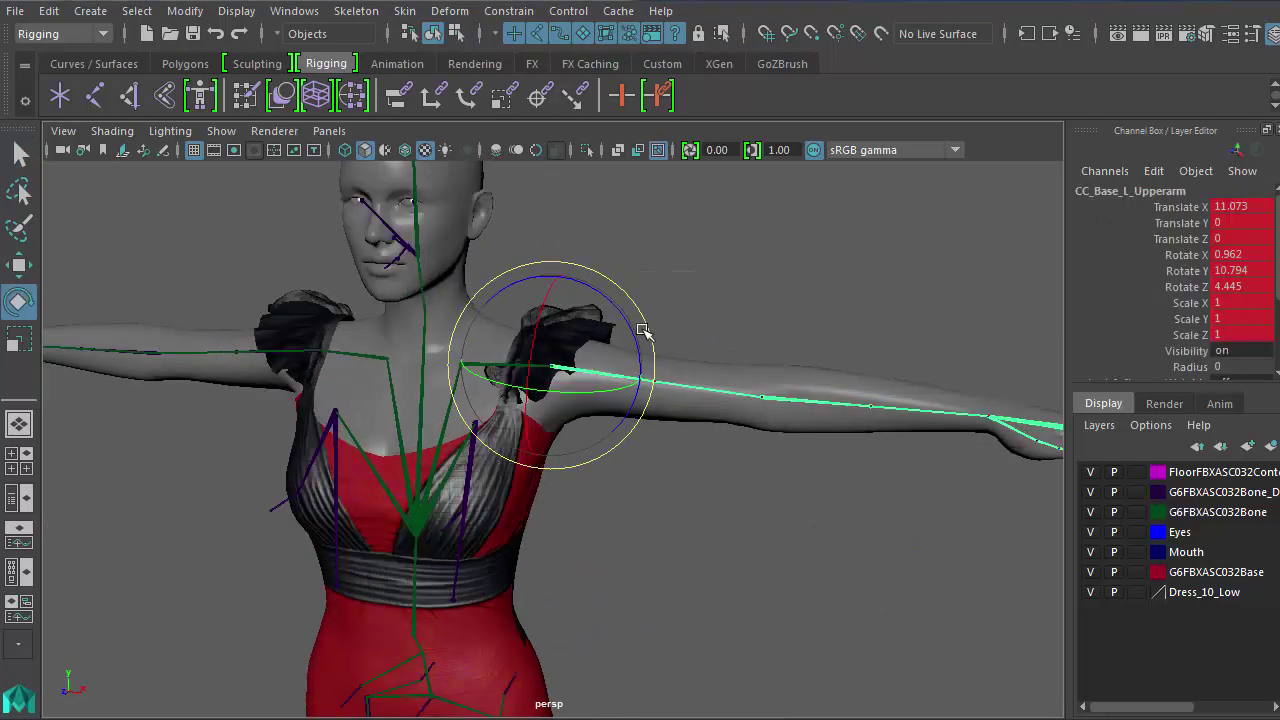
pyautogui.moveTo(638, 331); pyautogui.dragTo(666, 372)
pyautogui.keyDown('alt'); pyautogui.moveTo(748, 358); pyautogui.dragTo(620, 420, button='right'); pyautogui.keyUp('alt')
pyautogui.keyDown('alt'); pyautogui.moveTo(620, 420); pyautogui.dragTo(690, 148, button='middle'); pyautogui.keyUp('alt')
pyautogui.hotkey('ctrl', 'z')
# Step: Rotate the right thigh joint sideways to test how the skirt follows the leg
pyautogui.keyDown('alt'); pyautogui.moveTo(651, 403); pyautogui.dragTo(695, 403); pyautogui.keyUp('alt')
pyautogui.moveTo(438, 412); pyautogui.dragTo(521, 426)
pyautogui.keyDown('alt'); pyautogui.moveTo(514, 420); pyautogui.dragTo(524, 474, button='middle'); pyautogui.keyUp('alt')
pyautogui.moveTo(571, 371)
pyautogui.mouseDown()
pyautogui.moveTo(600, 425)
pyautogui.moveTo(574, 378)
pyautogui.mouseUp()
pyautogui.keyDown('alt'); pyautogui.moveTo(577, 540); pyautogui.dragTo(611, 360, button='middle'); pyautogui.keyUp('alt')
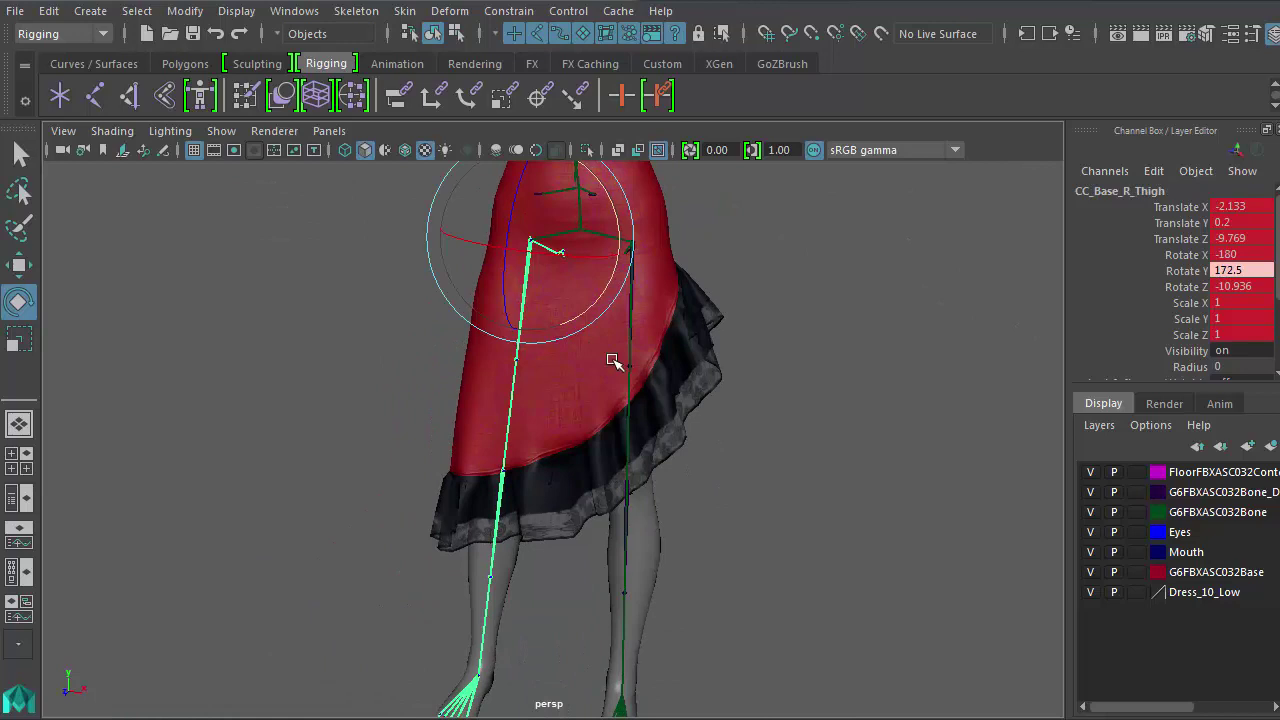
pyautogui.keyDown('alt'); pyautogui.moveTo(611, 360); pyautogui.dragTo(560, 380, button='right'); pyautogui.keyUp('alt')
pyautogui.keyDown('alt'); pyautogui.moveTo(560, 380); pyautogui.dragTo(640, 430); pyautogui.keyUp('alt')
# Step: Rotate the right calf joint to test the skirt hem, and undo the rotation
pyautogui.click(486, 520)
pyautogui.keyDown('alt'); pyautogui.moveTo(555, 540); pyautogui.dragTo(594, 514); pyautogui.keyUp('alt')
pyautogui.keyDown('alt'); pyautogui.moveTo(594, 514); pyautogui.dragTo(635, 505, button='right'); pyautogui.keyUp('alt')
pyautogui.moveTo(534, 470); pyautogui.dragTo(409, 495)
pyautogui.hotkey('ctrl', 'z')
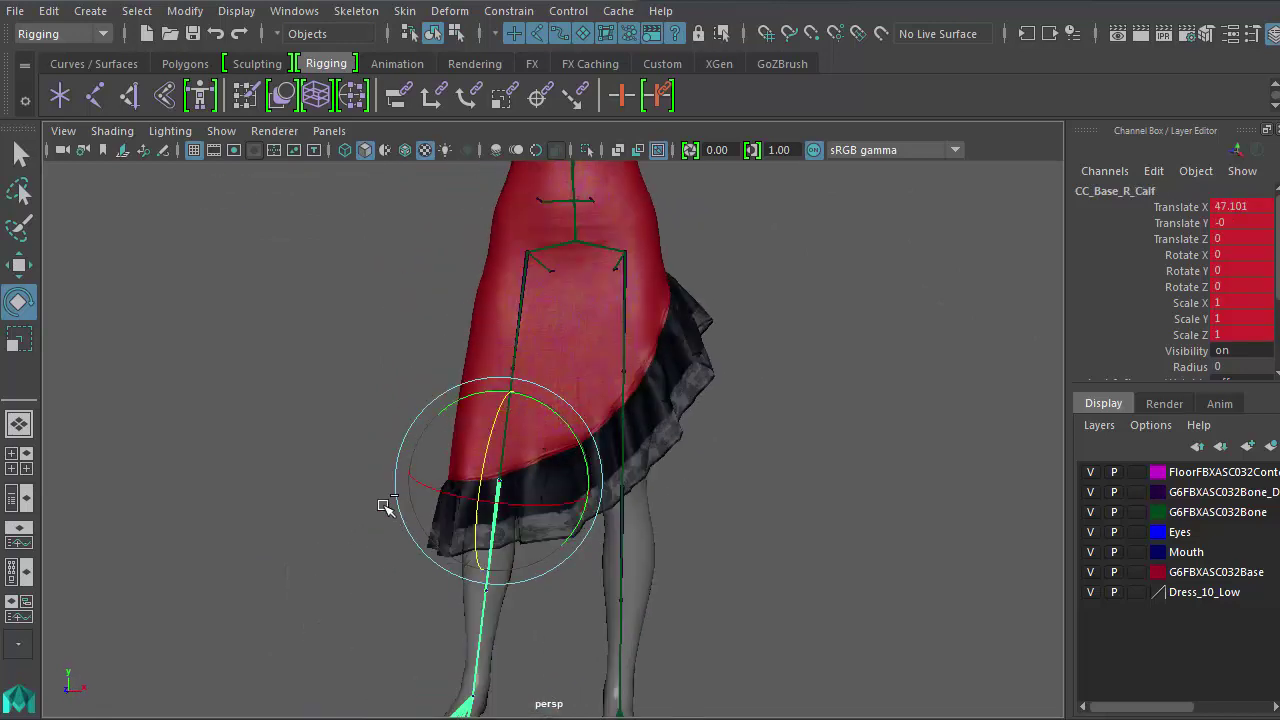
pyautogui.hotkey('ctrl', 'z')
# Step: Undo the last pose change, try further leg rotations under the skirt, and undo them
pyautogui.keyDown('alt'); pyautogui.moveTo(400, 380); pyautogui.dragTo(392, 660, button='middle'); pyautogui.keyUp('alt')
pyautogui.hotkey('ctrl', 'z')
pyautogui.keyDown('alt'); pyautogui.moveTo(520, 445); pyautogui.dragTo(443, 412); pyautogui.keyUp('alt')
pyautogui.moveTo(443, 412); pyautogui.dragTo(578, 441)
pyautogui.keyDown('alt'); pyautogui.moveTo(580, 445); pyautogui.dragTo(642, 474, button='right'); pyautogui.keyUp('alt')
pyautogui.moveTo(596, 506); pyautogui.dragTo(729, 526)
pyautogui.click(810, 447)
pyautogui.hotkey('ctrl', 'z')
pyautogui.hotkey('ctrl', 'z')
pyautogui.keyDown('alt'); pyautogui.moveTo(729, 526); pyautogui.dragTo(726, 394, button='middle'); pyautogui.keyUp('alt')
# Step: Rotate the right and left thigh joints outward to spread the legs apart under the skirt
pyautogui.keyDown('alt'); pyautogui.moveTo(400, 440); pyautogui.dragTo(470, 461, button='right'); pyautogui.keyUp('alt')
pyautogui.moveTo(470, 461); pyautogui.dragTo(525, 482)
pyautogui.keyDown('alt'); pyautogui.moveTo(525, 482); pyautogui.dragTo(570, 440); pyautogui.keyUp('alt')
pyautogui.keyDown('alt'); pyautogui.moveTo(570, 440); pyautogui.dragTo(645, 450, button='right'); pyautogui.keyUp('alt')
pyautogui.moveTo(565, 355); pyautogui.dragTo(768, 445)
pyautogui.moveTo(722, 316); pyautogui.dragTo(694, 292)
pyautogui.keyDown('alt'); pyautogui.moveTo(694, 294); pyautogui.dragTo(652, 425, button='right'); pyautogui.keyUp('alt')
pyautogui.keyDown('alt'); pyautogui.moveTo(652, 425); pyautogui.dragTo(671, 331, button='middle'); pyautogui.keyUp('alt')
# Step: Start Paint Skin Weights on Marvelous_Dress and make the right thigh joint the active influence
pyautogui.click(851, 364)
pyautogui.keyDown('alt'); pyautogui.moveTo(862, 415); pyautogui.dragTo(835, 426); pyautogui.keyUp('alt')
pyautogui.click(722, 440)
pyautogui.keyDown('alt'); pyautogui.moveTo(722, 440); pyautogui.dragTo(658, 451); pyautogui.keyUp('alt')
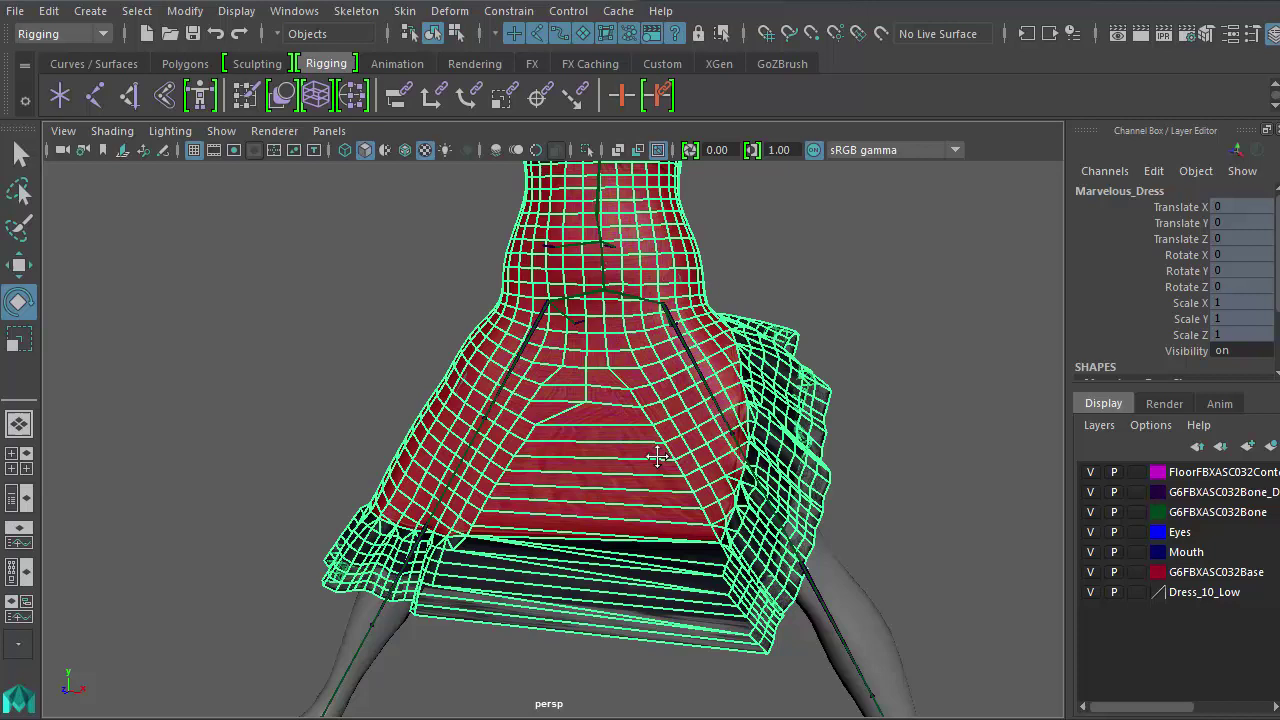
pyautogui.keyDown('alt'); pyautogui.moveTo(450, 305); pyautogui.dragTo(508, 315, button='right'); pyautogui.keyUp('alt')
pyautogui.keyDown('alt'); pyautogui.moveTo(628, 454); pyautogui.dragTo(612, 404); pyautogui.keyUp('alt')
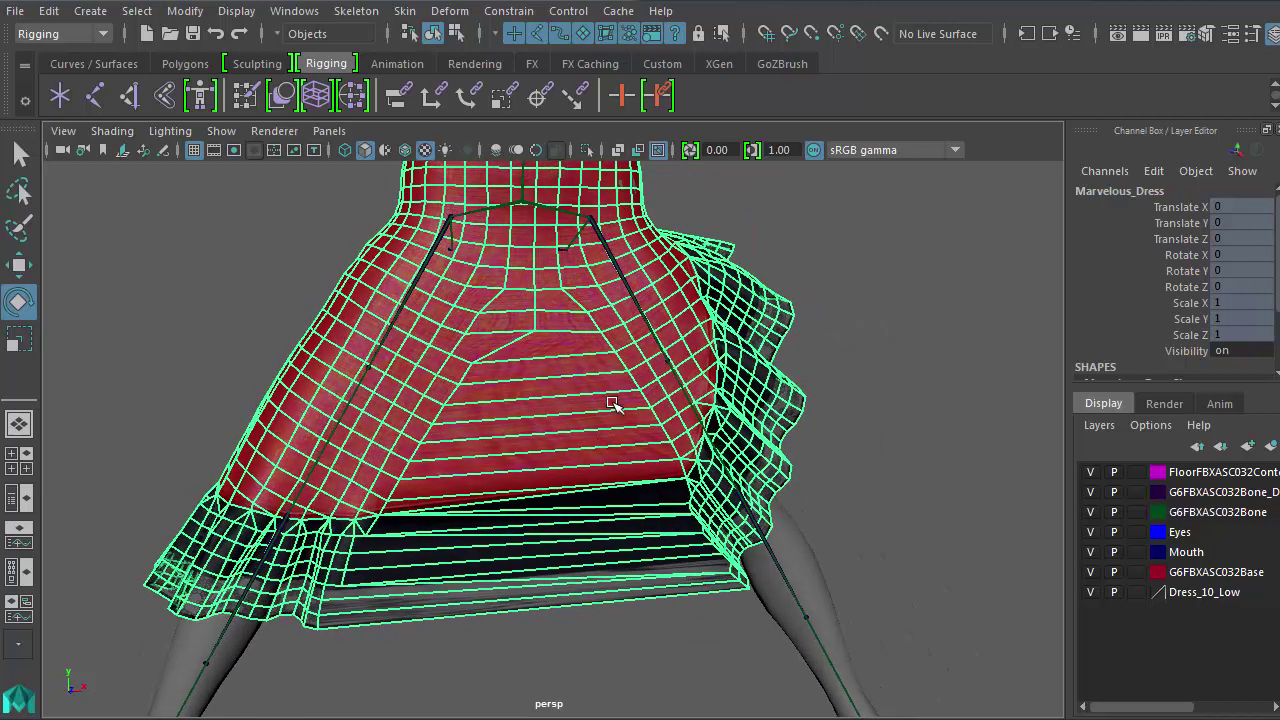
pyautogui.click(404, 12)
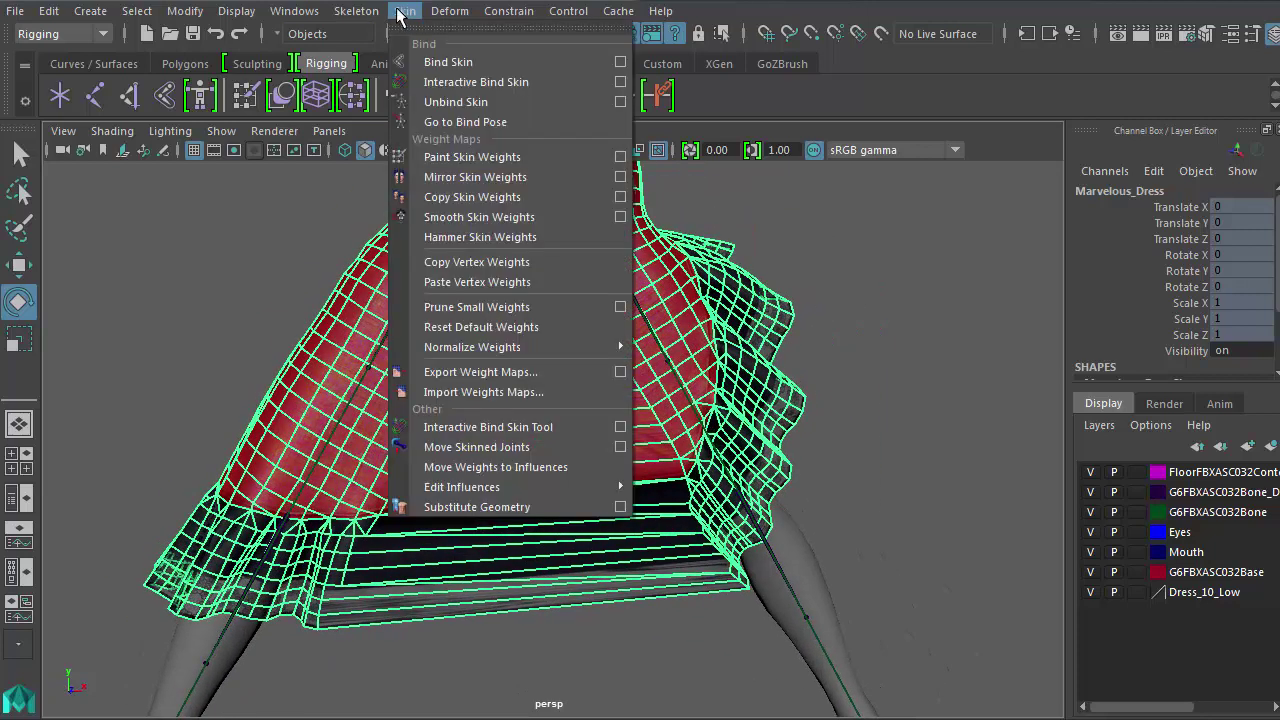
pyautogui.click(508, 158)
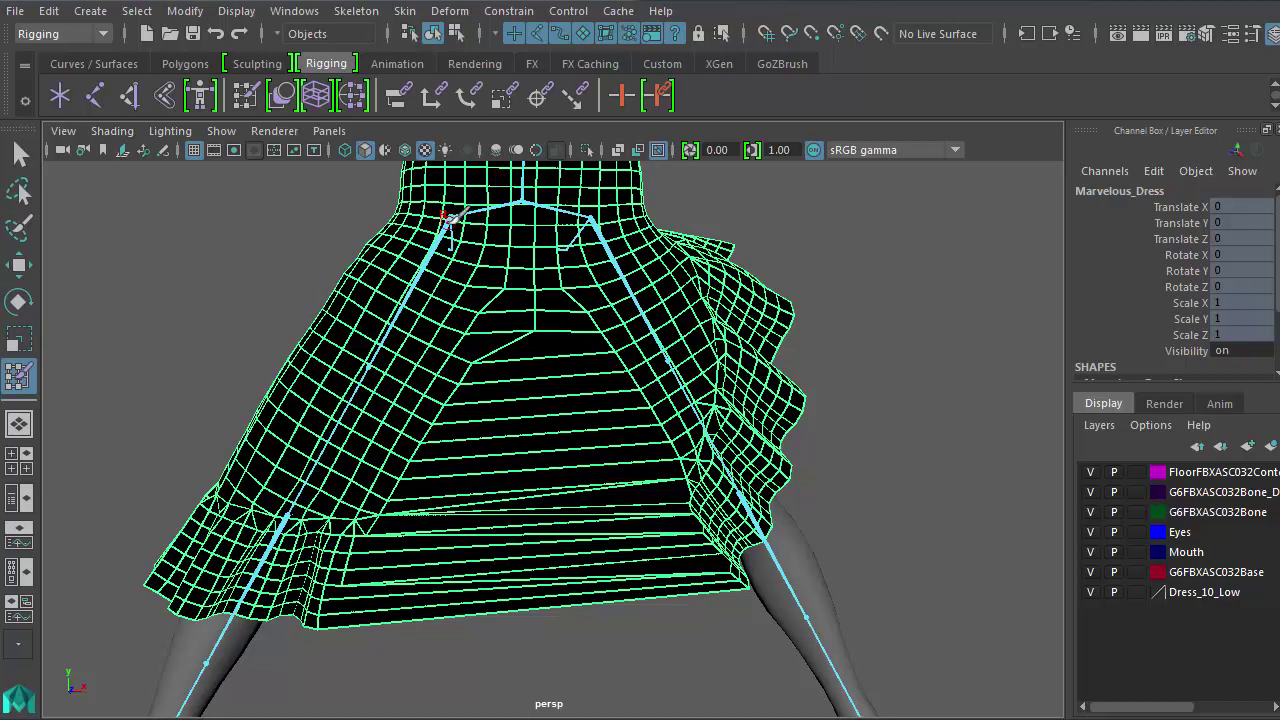
pyautogui.moveTo(464, 269)
pyautogui.keyDown('alt'); pyautogui.mouseDown()
pyautogui.moveTo(436, 276)
pyautogui.moveTo(453, 269)
pyautogui.mouseUp(); pyautogui.keyUp('alt')
pyautogui.moveTo(447, 245); pyautogui.dragTo(452, 343, button='right')
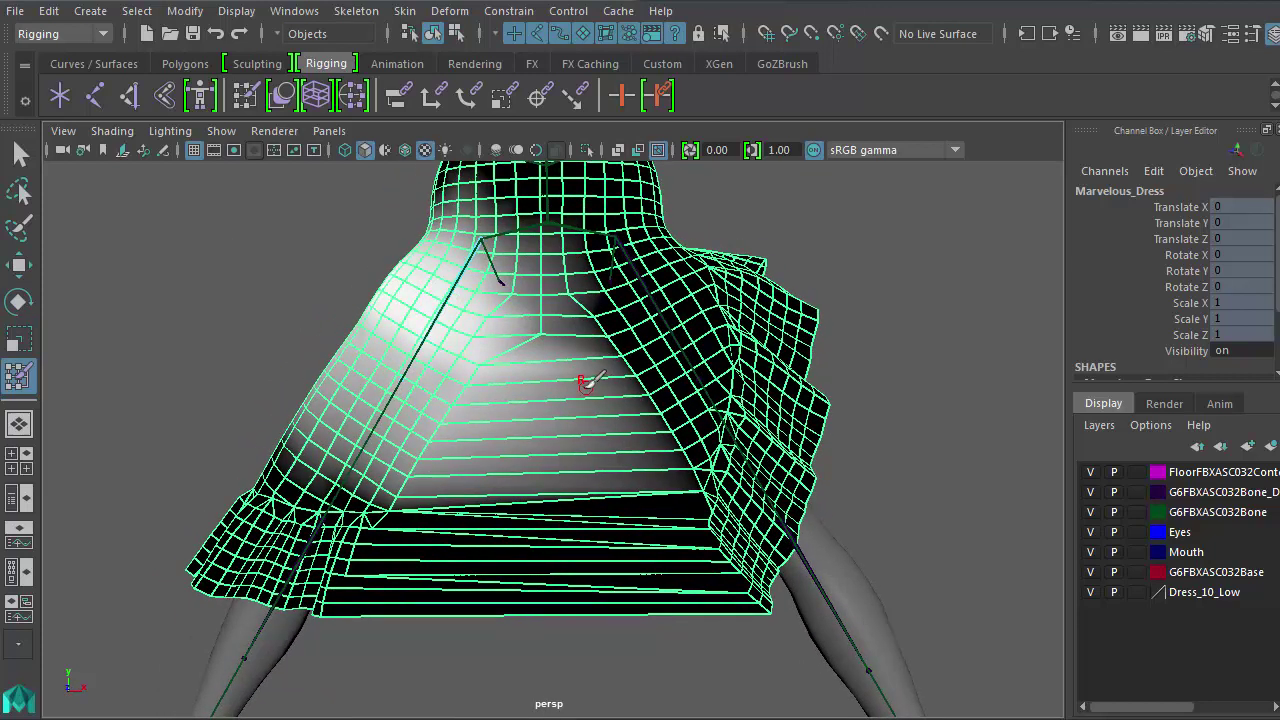
# Step: Paint right thigh weight along the left-leg edge of the stretched front skirt panel, and leave the paint tool
pyautogui.scroll(2, 588, 381)
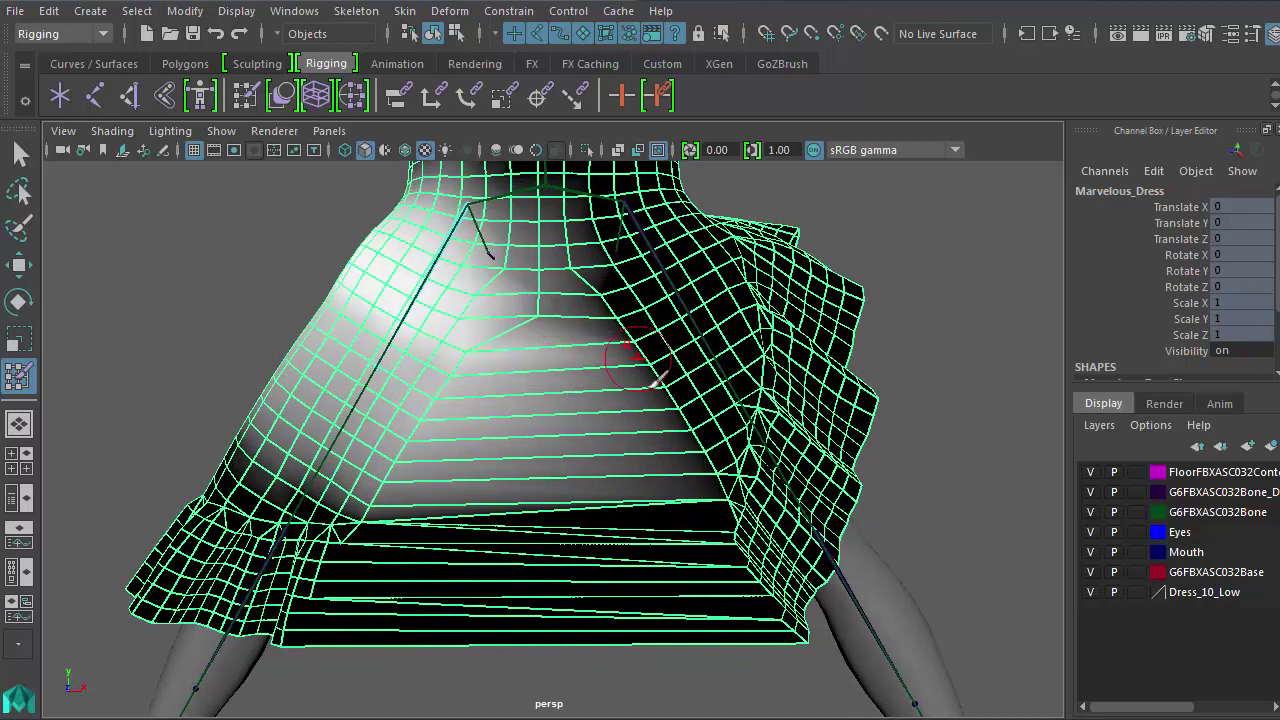
pyautogui.scroll(1, 650, 422)
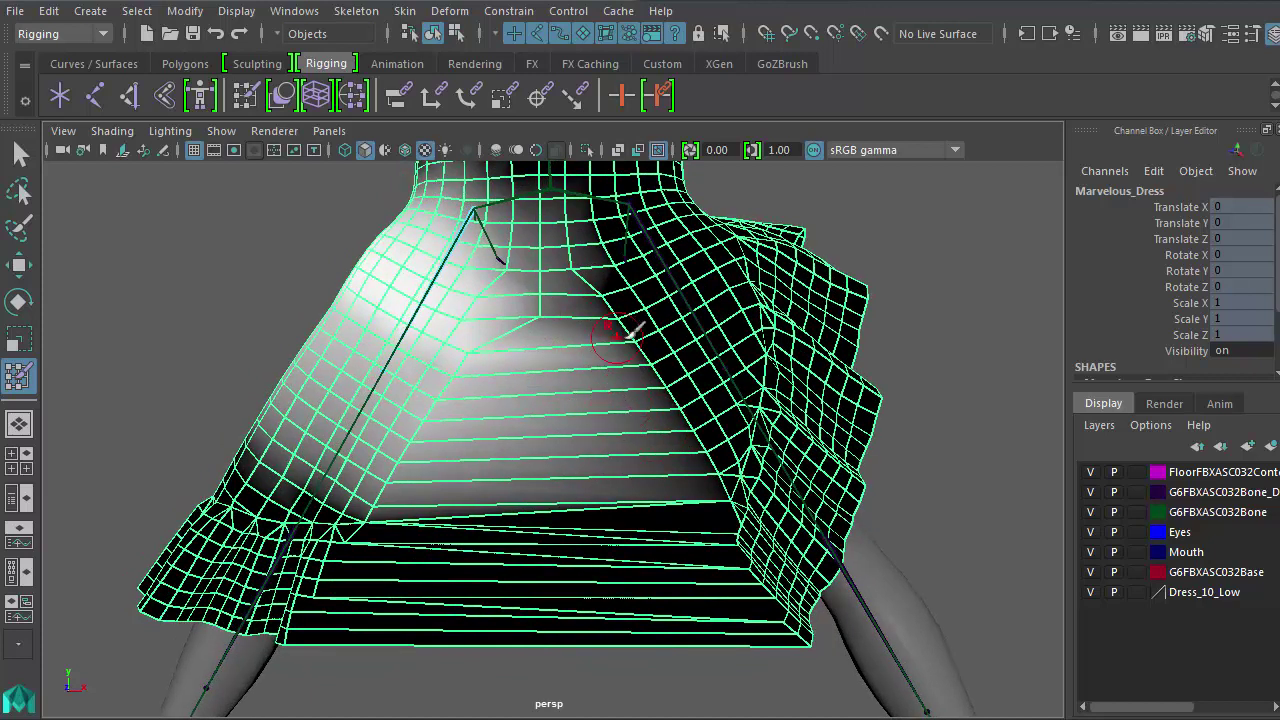
pyautogui.moveTo(631, 332)
pyautogui.mouseDown()
pyautogui.moveTo(600, 285)
pyautogui.moveTo(720, 497)
pyautogui.mouseUp()
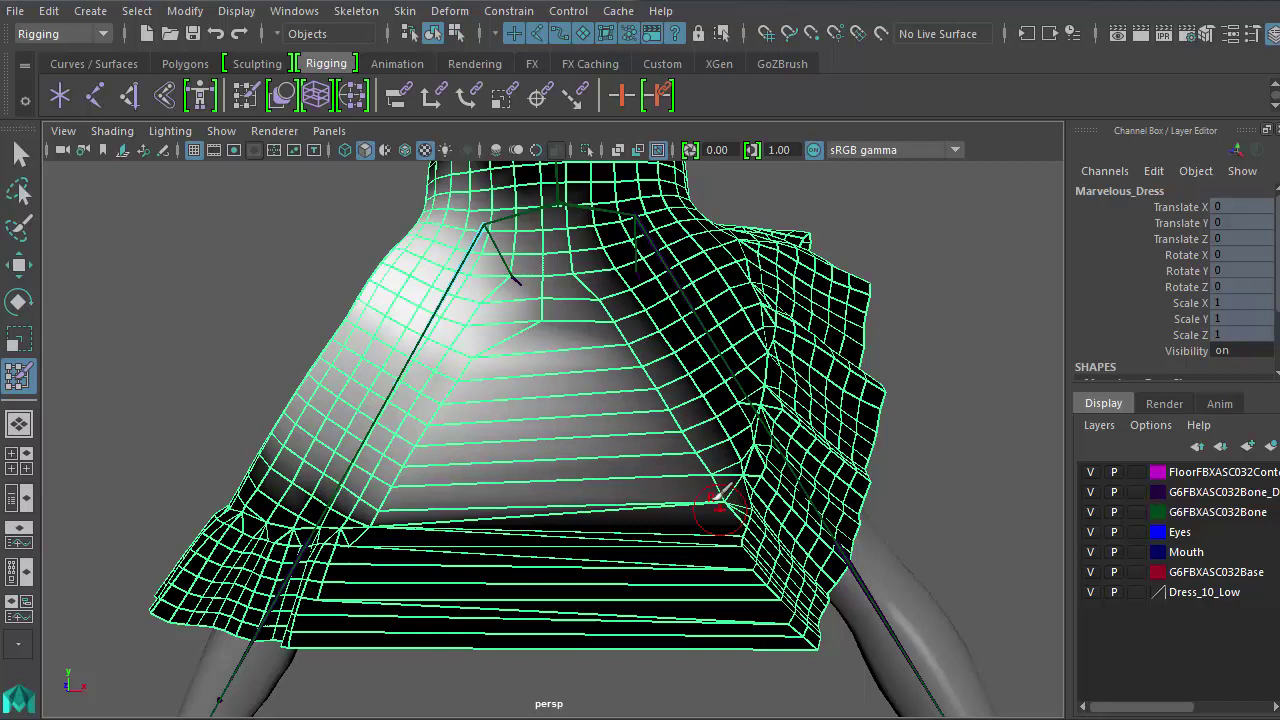
pyautogui.keyDown('alt'); pyautogui.moveTo(596, 294); pyautogui.dragTo(536, 291); pyautogui.keyUp('alt')
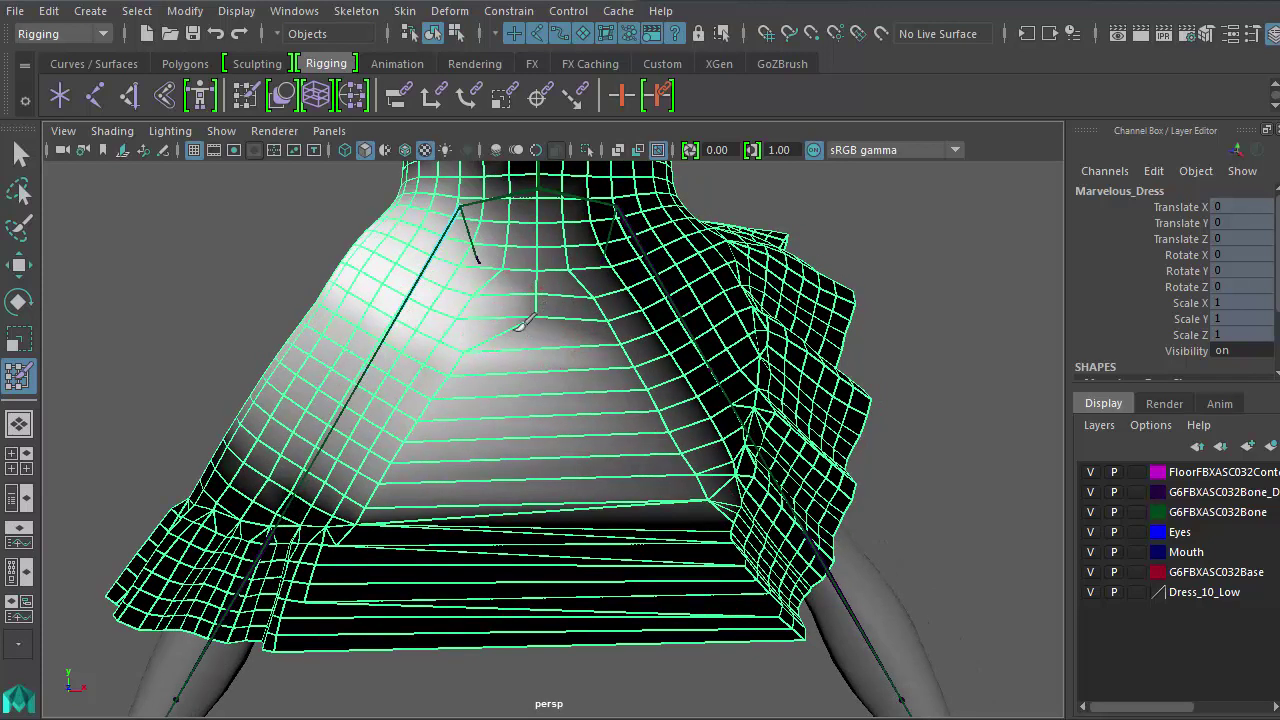
pyautogui.keyDown('alt'); pyautogui.moveTo(535, 450); pyautogui.dragTo(562, 462); pyautogui.keyUp('alt')
pyautogui.moveTo(702, 502)
pyautogui.mouseDown()
pyautogui.moveTo(748, 552)
pyautogui.moveTo(746, 572)
pyautogui.moveTo(778, 615)
pyautogui.mouseUp()
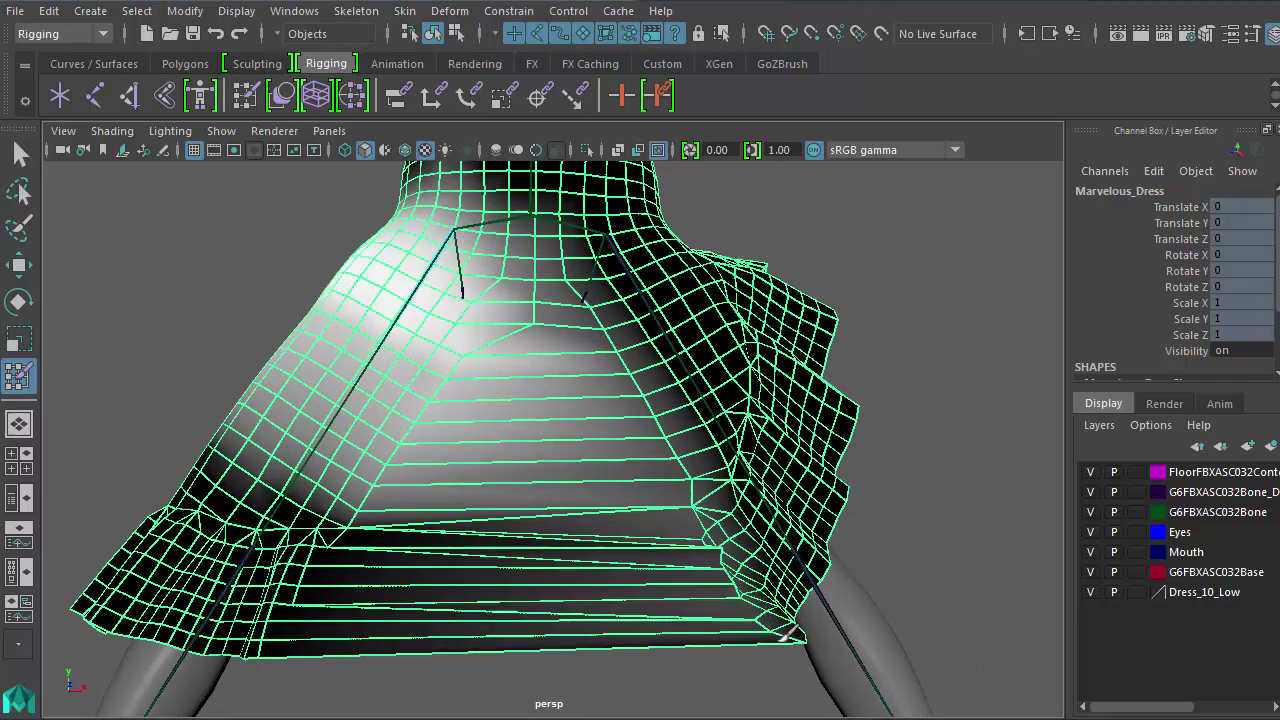
pyautogui.moveTo(764, 556)
pyautogui.keyDown('alt'); pyautogui.mouseDown()
pyautogui.moveTo(672, 558)
pyautogui.moveTo(335, 365)
pyautogui.mouseUp(); pyautogui.keyUp('alt')
pyautogui.click(15, 160)
pyautogui.click(231, 281)
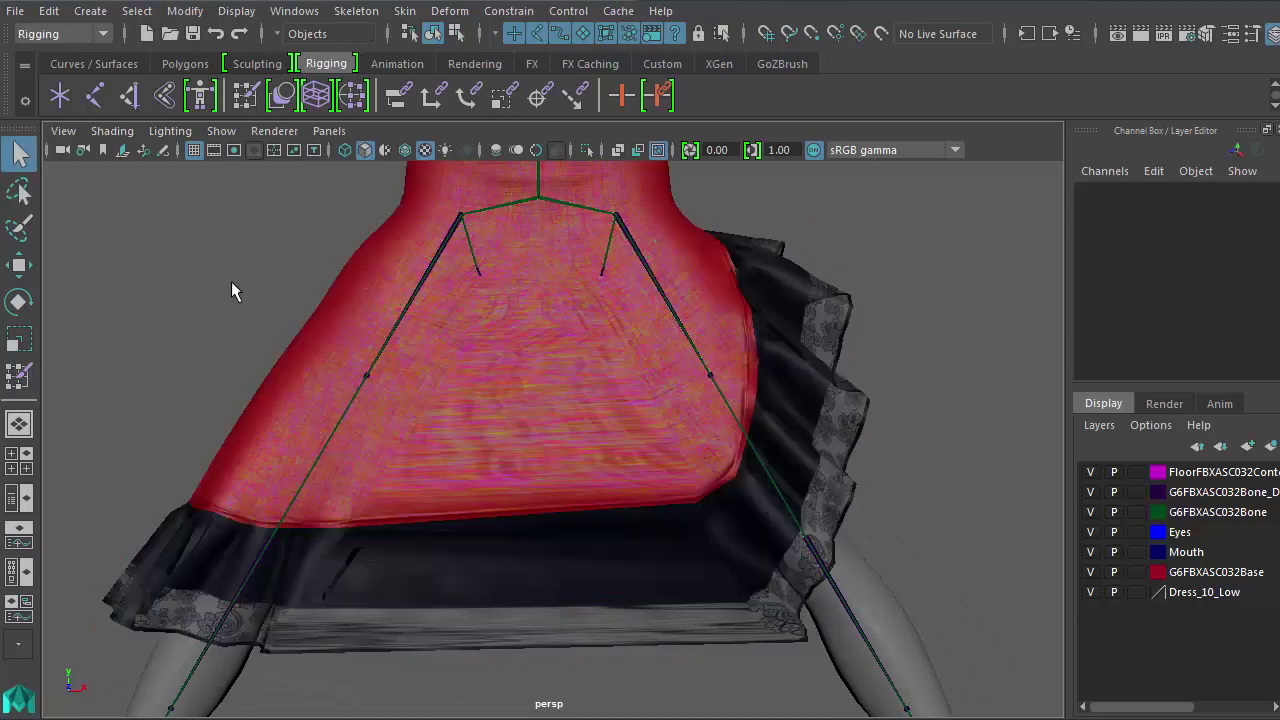
# Step: Select four neighbouring vertices along the right-leg edge of the stretched front skirt panel
pyautogui.keyDown('alt'); pyautogui.moveTo(231, 281); pyautogui.dragTo(517, 343); pyautogui.keyUp('alt')
pyautogui.click(517, 345)
pyautogui.keyDown('alt'); pyautogui.moveTo(520, 346); pyautogui.dragTo(754, 418, button='right'); pyautogui.keyUp('alt')
pyautogui.moveTo(570, 336); pyautogui.dragTo(405, 345, button='right')
pyautogui.keyDown('alt'); pyautogui.moveTo(405, 345); pyautogui.dragTo(460, 302, button='middle'); pyautogui.keyUp('alt')
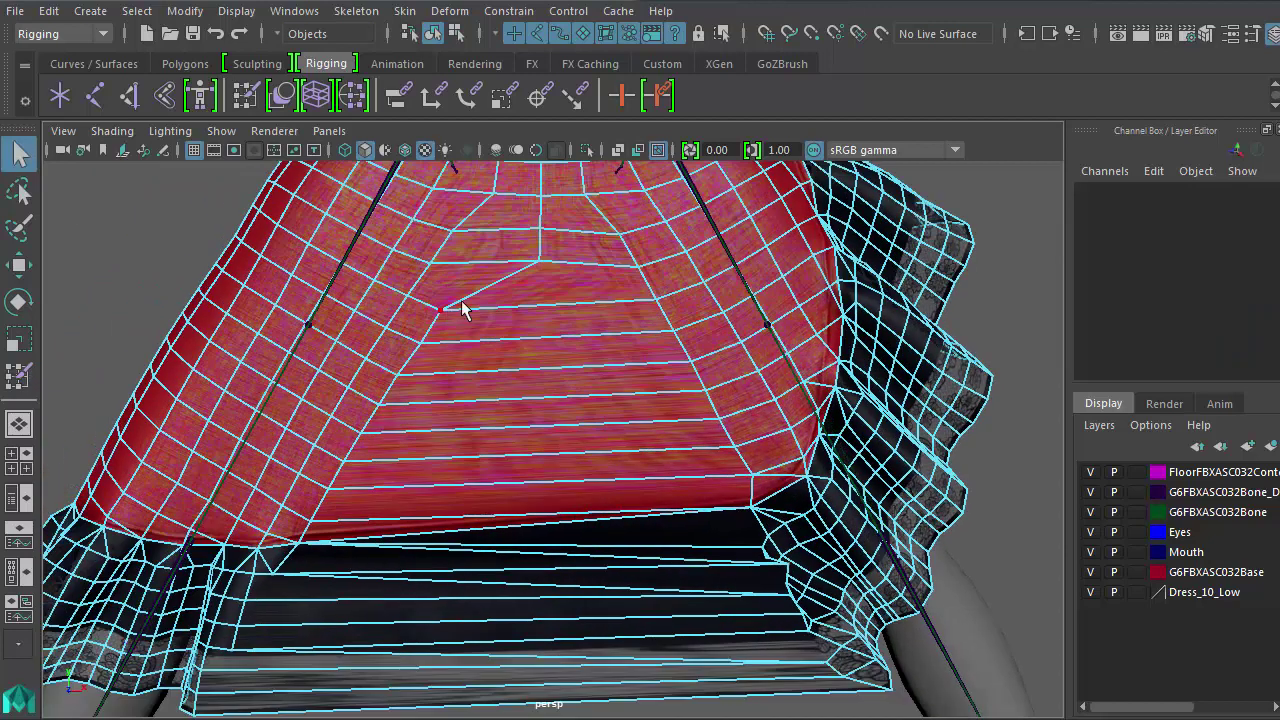
pyautogui.click(441, 309)
pyautogui.press('w')
pyautogui.keyDown('shift'); pyautogui.click(420, 343); pyautogui.keyUp('shift')
pyautogui.keyDown('shift'); pyautogui.click(397, 375); pyautogui.keyUp('shift')
pyautogui.keyDown('alt'); pyautogui.moveTo(385, 405); pyautogui.dragTo(407, 284); pyautogui.keyUp('alt')
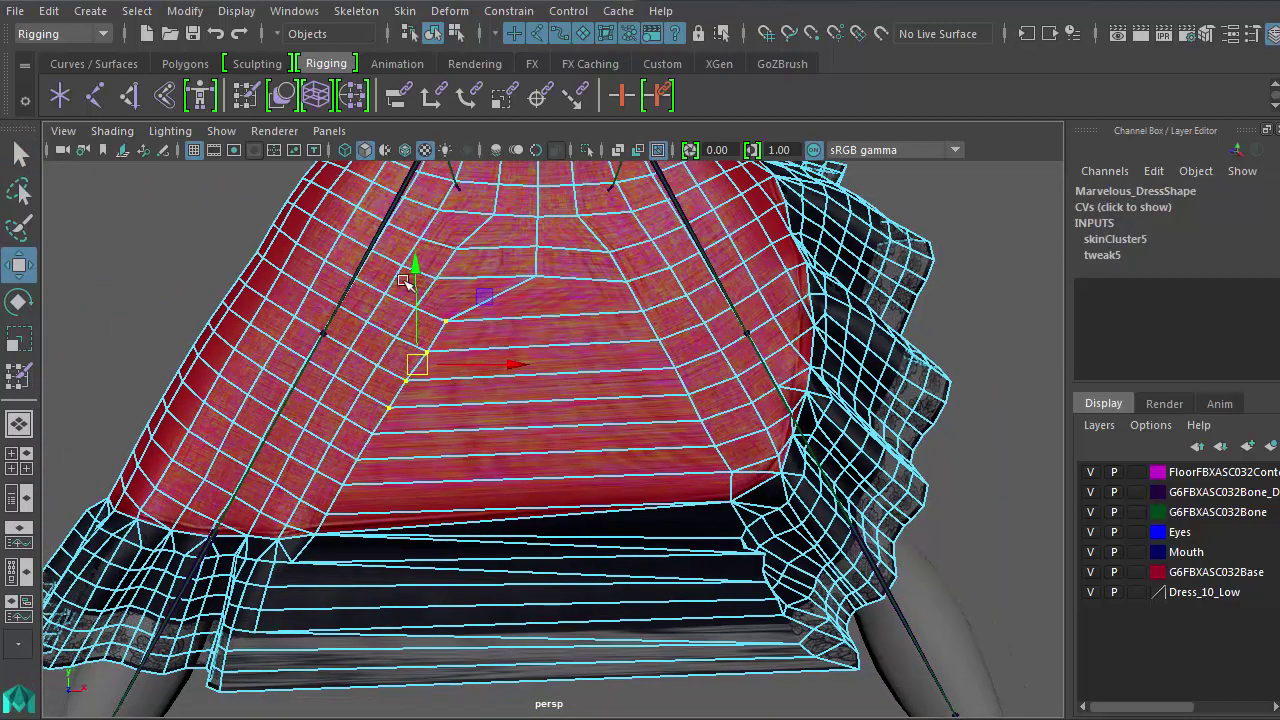
# Step: Show the smooth skin weights of the selected skirt vertices in the Component Editor
pyautogui.click(294, 11)
pyautogui.moveTo(335, 85)
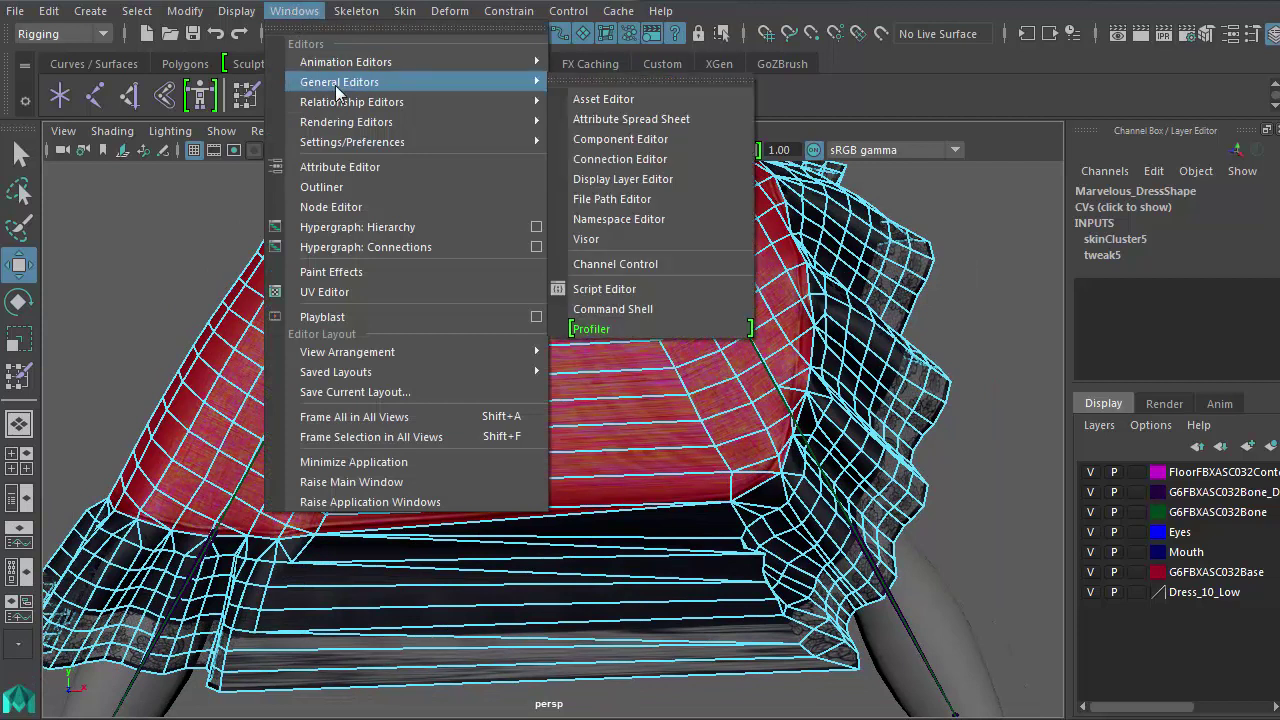
pyautogui.click(645, 143)
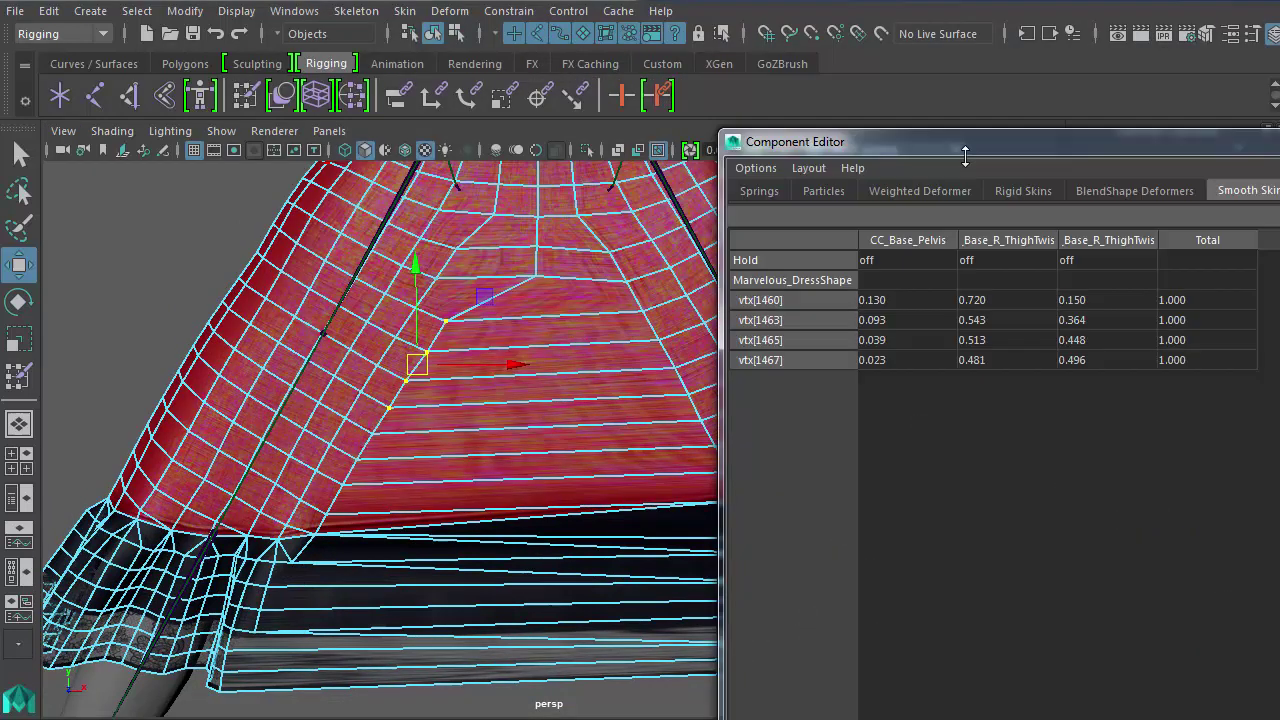
pyautogui.moveTo(950, 135); pyautogui.dragTo(646, 302)
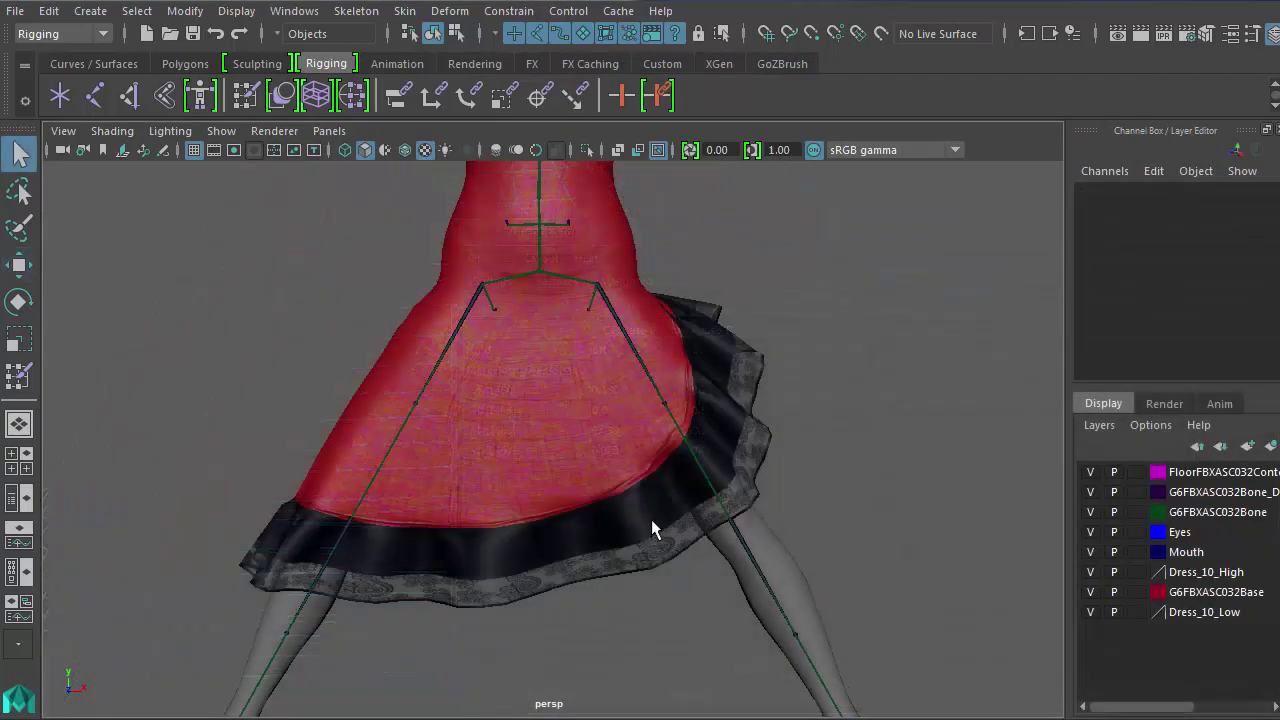
# Step: Select the denser Marvelous_Dress mesh to examine its skirt topology between the spread legs
pyautogui.click(655, 519)
pyautogui.keyDown('alt'); pyautogui.moveTo(657, 522); pyautogui.dragTo(726, 480, button='right'); pyautogui.keyUp('alt')
pyautogui.keyDown('alt'); pyautogui.moveTo(726, 480); pyautogui.dragTo(696, 514, button='middle'); pyautogui.keyUp('alt')
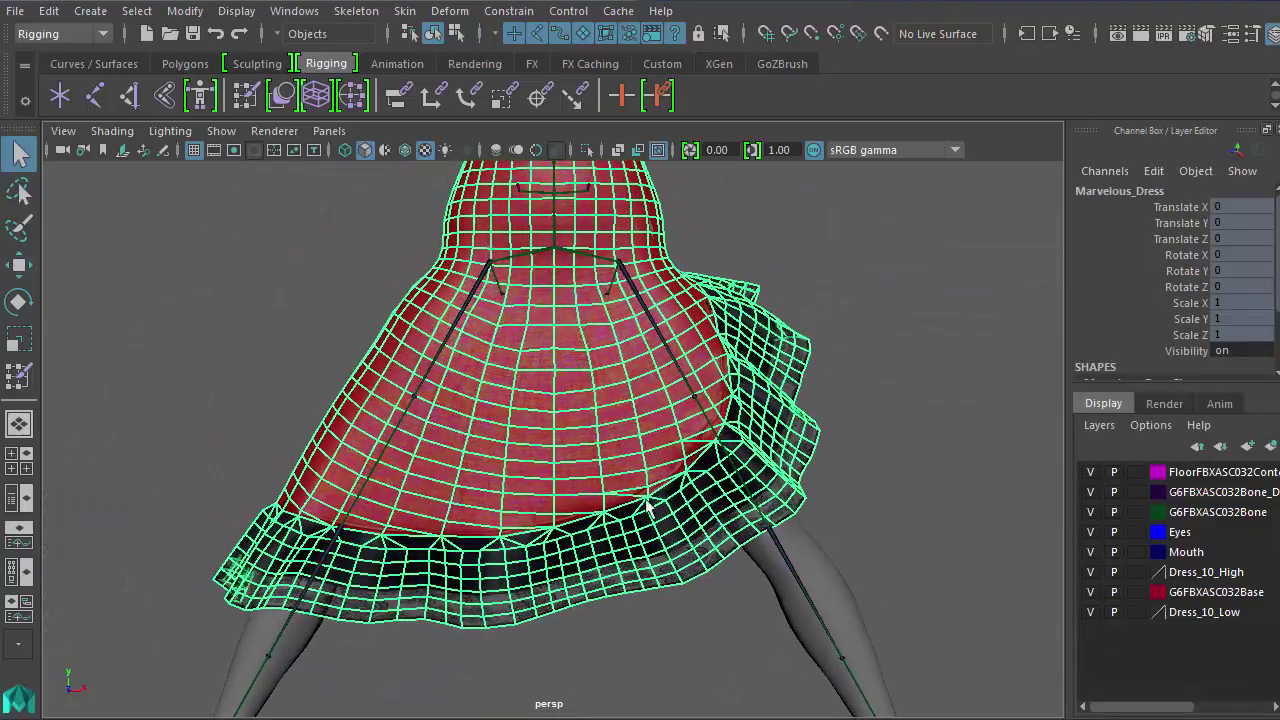
# Step: Inspect the skin weights of the right and left leg joints on the skirt with Paint Skin Weights, and leave the paint tool
pyautogui.moveTo(482, 467)
pyautogui.keyDown('alt'); pyautogui.mouseDown()
pyautogui.moveTo(694, 457)
pyautogui.moveTo(493, 448)
pyautogui.moveTo(246, 299)
pyautogui.moveTo(334, 309)
pyautogui.moveTo(457, 214)
pyautogui.mouseUp(); pyautogui.keyUp('alt')
pyautogui.click(241, 100)
pyautogui.moveTo(462, 214); pyautogui.dragTo(460, 180, button='right')
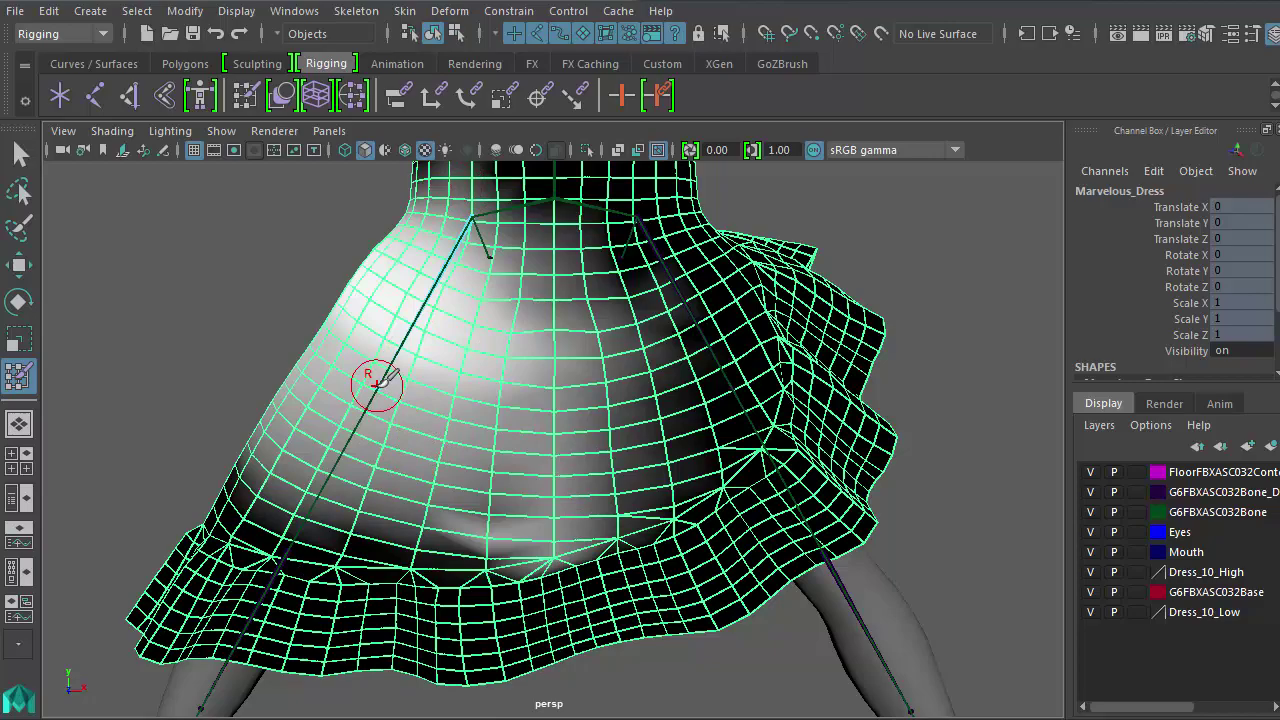
pyautogui.moveTo(371, 380); pyautogui.dragTo(371, 330, button='right')
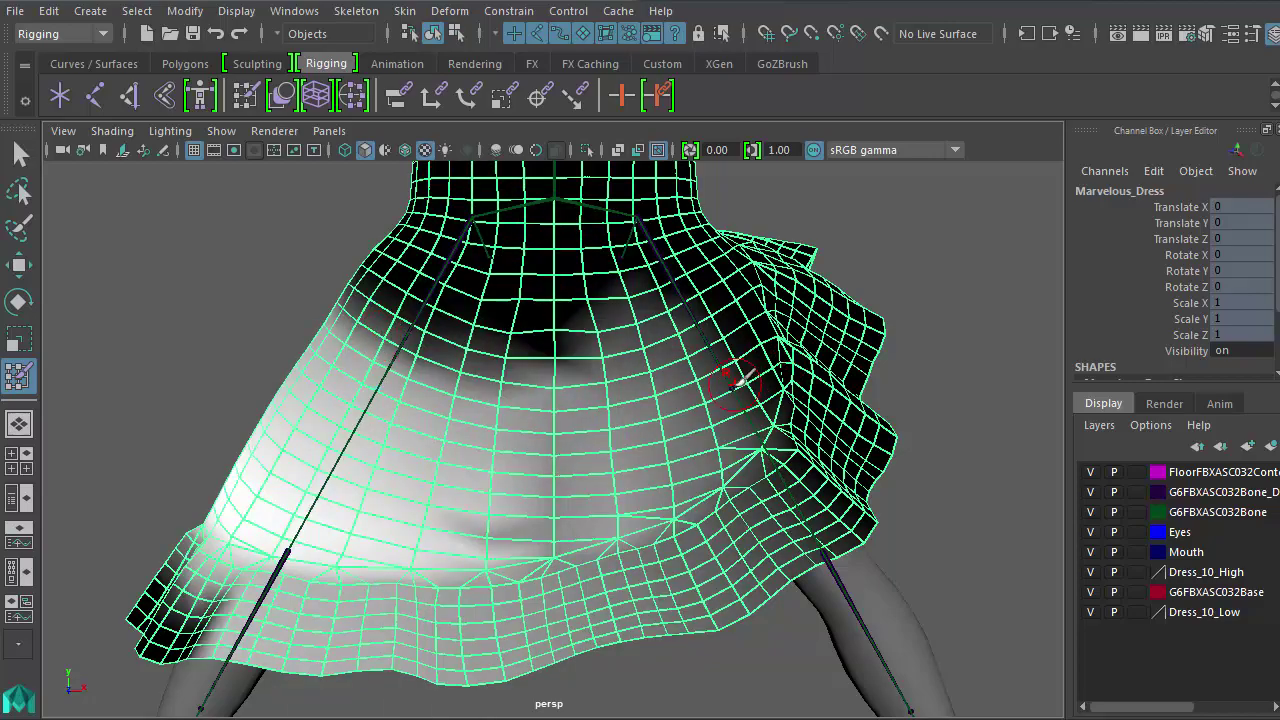
pyautogui.moveTo(735, 385); pyautogui.dragTo(735, 330, button='right')
pyautogui.moveTo(724, 350)
pyautogui.keyDown('alt'); pyautogui.mouseDown()
pyautogui.moveTo(278, 340)
pyautogui.moveTo(691, 382)
pyautogui.moveTo(730, 345)
pyautogui.moveTo(711, 345)
pyautogui.mouseUp(); pyautogui.keyUp('alt')
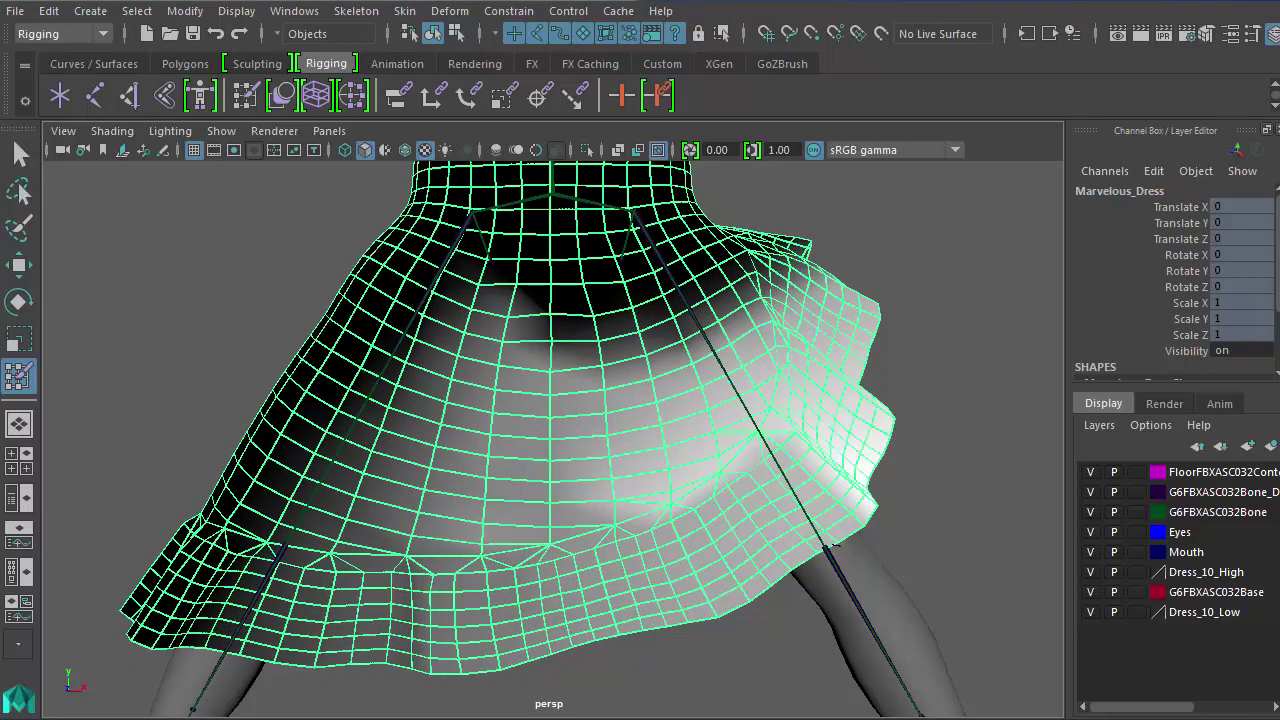
pyautogui.click(20, 155)
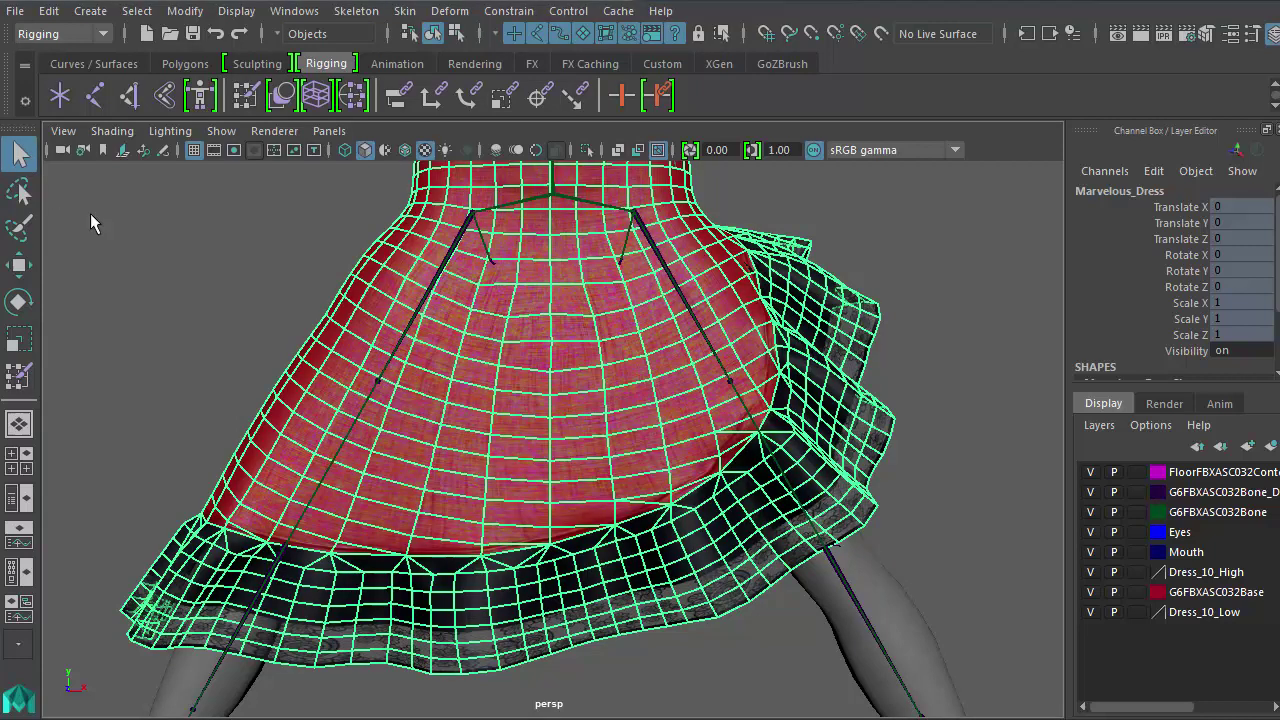
# Step: Undo the test rotations of both thigh joints to bring the figure back to its straight-legged pose, with nothing selected
pyautogui.click(250, 287)
pyautogui.keyDown('alt'); pyautogui.moveTo(322, 322); pyautogui.dragTo(208, 300, button='right'); pyautogui.keyUp('alt')
pyautogui.hotkey('ctrl', 'z')
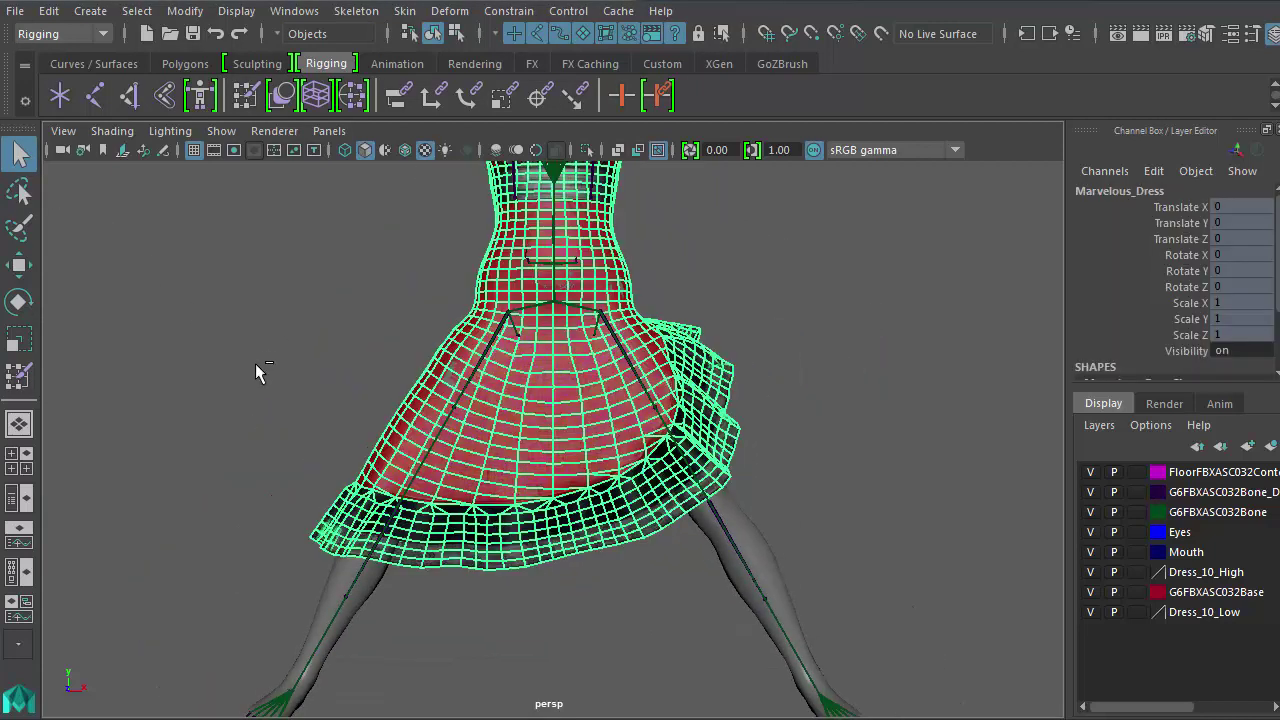
pyautogui.hotkey('ctrl', 'z')
pyautogui.hotkey('ctrl', 'z')
pyautogui.hotkey('ctrl', 'z')
pyautogui.hotkey('ctrl', 'z')
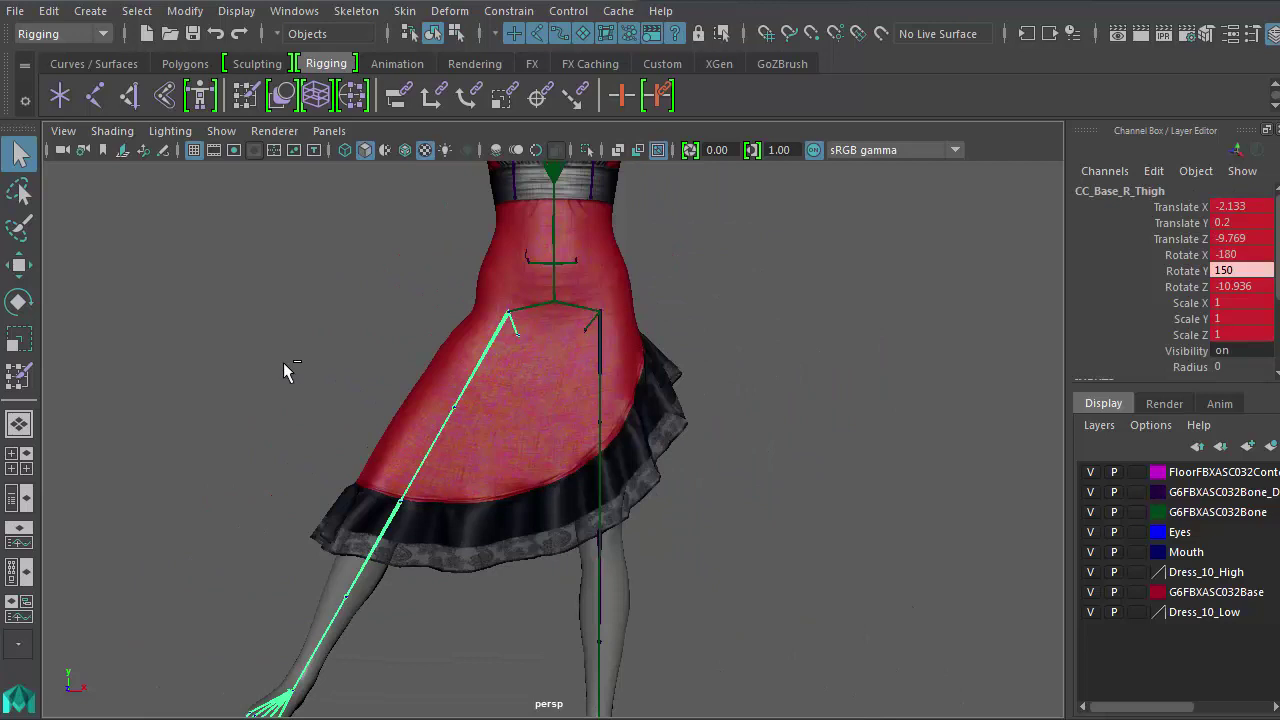
pyautogui.keyDown('alt'); pyautogui.moveTo(284, 363); pyautogui.dragTo(306, 366, button='middle'); pyautogui.keyUp('alt')
pyautogui.keyDown('alt'); pyautogui.moveTo(306, 366); pyautogui.dragTo(258, 358, button='right'); pyautogui.keyUp('alt')
pyautogui.keyDown('alt'); pyautogui.moveTo(258, 358); pyautogui.dragTo(228, 352); pyautogui.keyUp('alt')
pyautogui.click(297, 351)
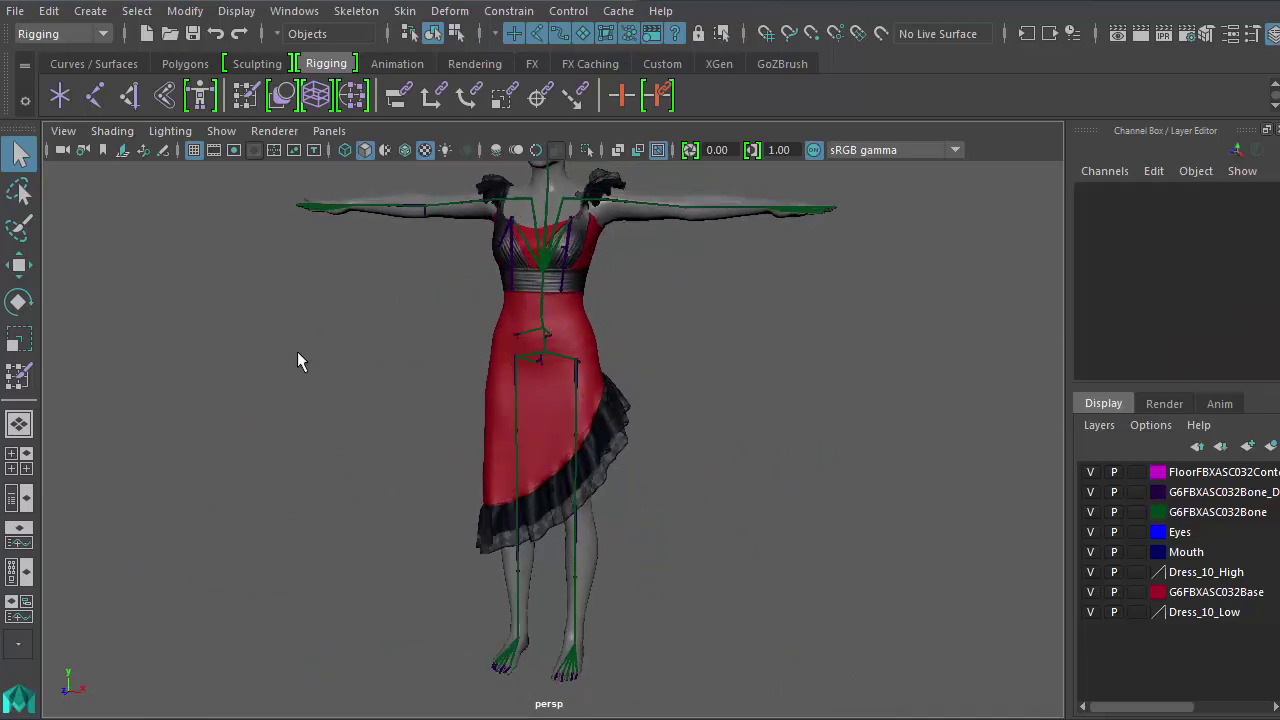
pyautogui.keyDown('alt'); pyautogui.moveTo(297, 351); pyautogui.dragTo(311, 408, button='middle'); pyautogui.keyUp('alt')
pyautogui.keyDown('alt'); pyautogui.moveTo(311, 408); pyautogui.dragTo(245, 392, button='right'); pyautogui.keyUp('alt')
pyautogui.hotkey('ctrl', 'z')
pyautogui.hotkey('ctrl', 'z')
pyautogui.hotkey('ctrl', 'z')
pyautogui.hotkey('ctrl', 'z')
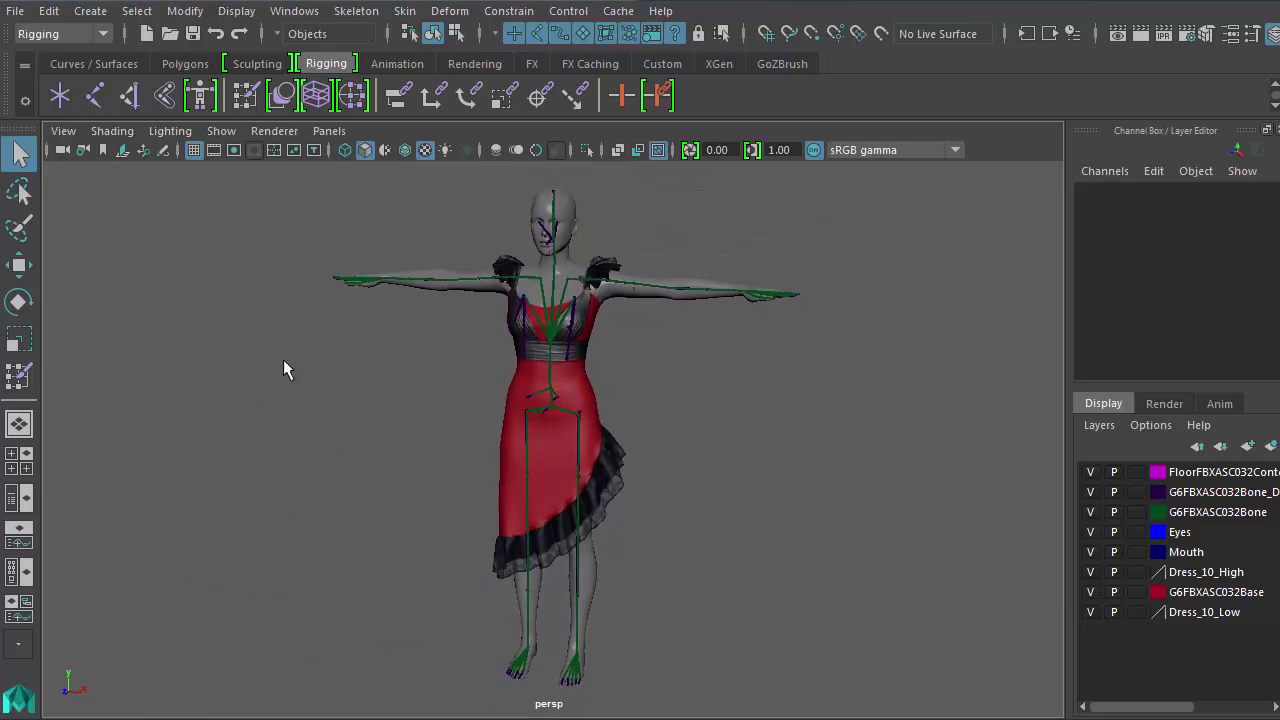
# Step: Select CC_Base_Body, CC_Base_Tongue, CC_Base_Teeth, CC_Base_Eyes, CC_Base_Hip and Marvelous_Dress together in the Outliner
pyautogui.click(294, 10)
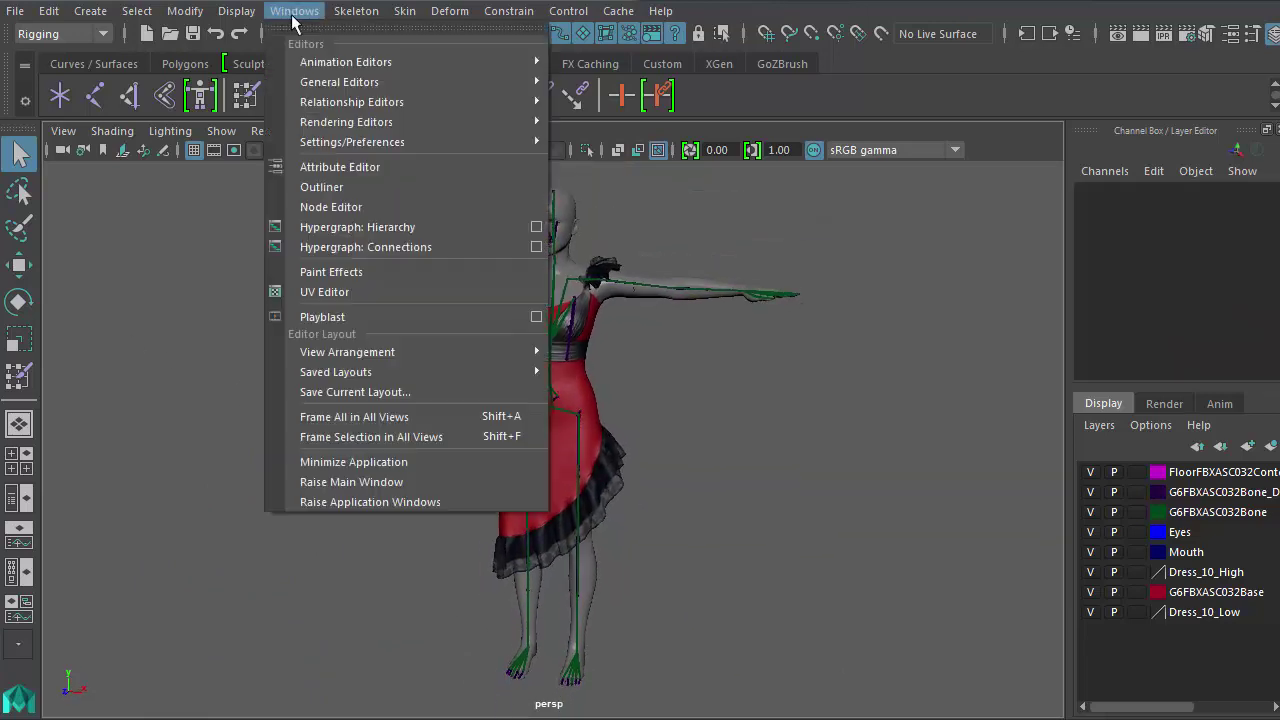
pyautogui.click(357, 190)
pyautogui.click(199, 335)
pyautogui.keyDown('shift'); pyautogui.click(183, 413); pyautogui.keyUp('shift')
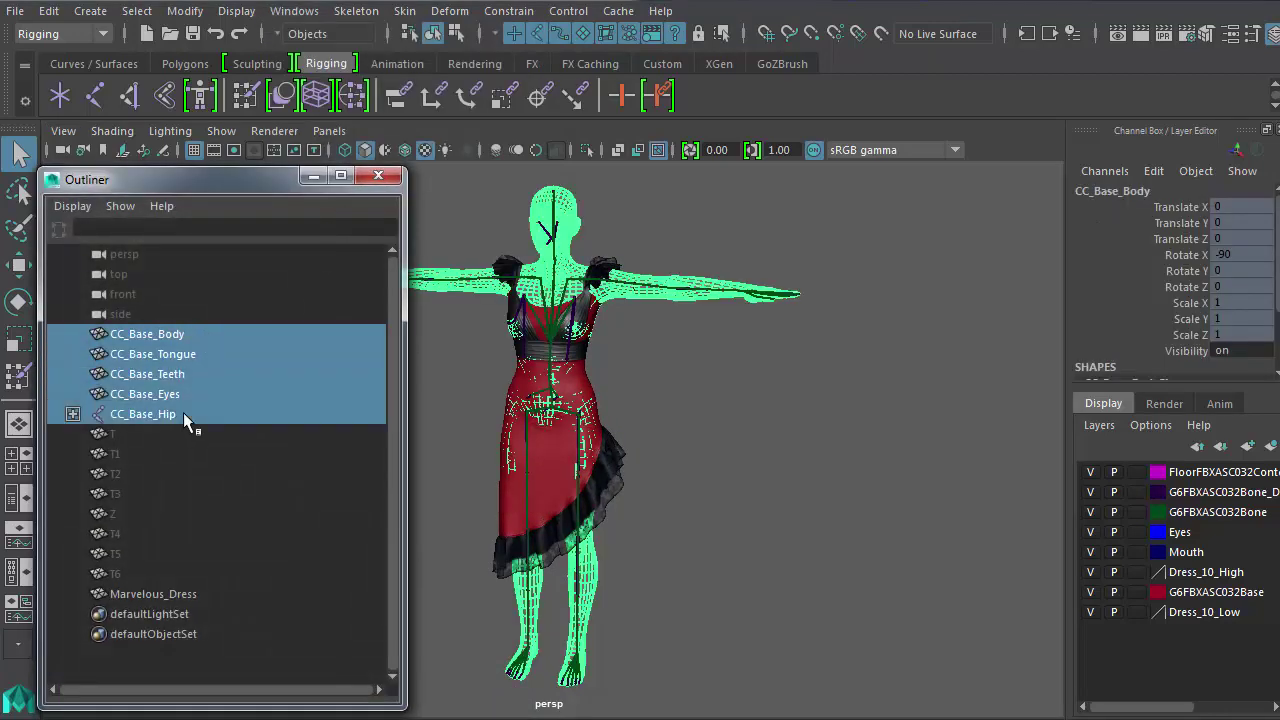
pyautogui.keyDown('ctrl'); pyautogui.click(198, 596); pyautogui.keyUp('ctrl')
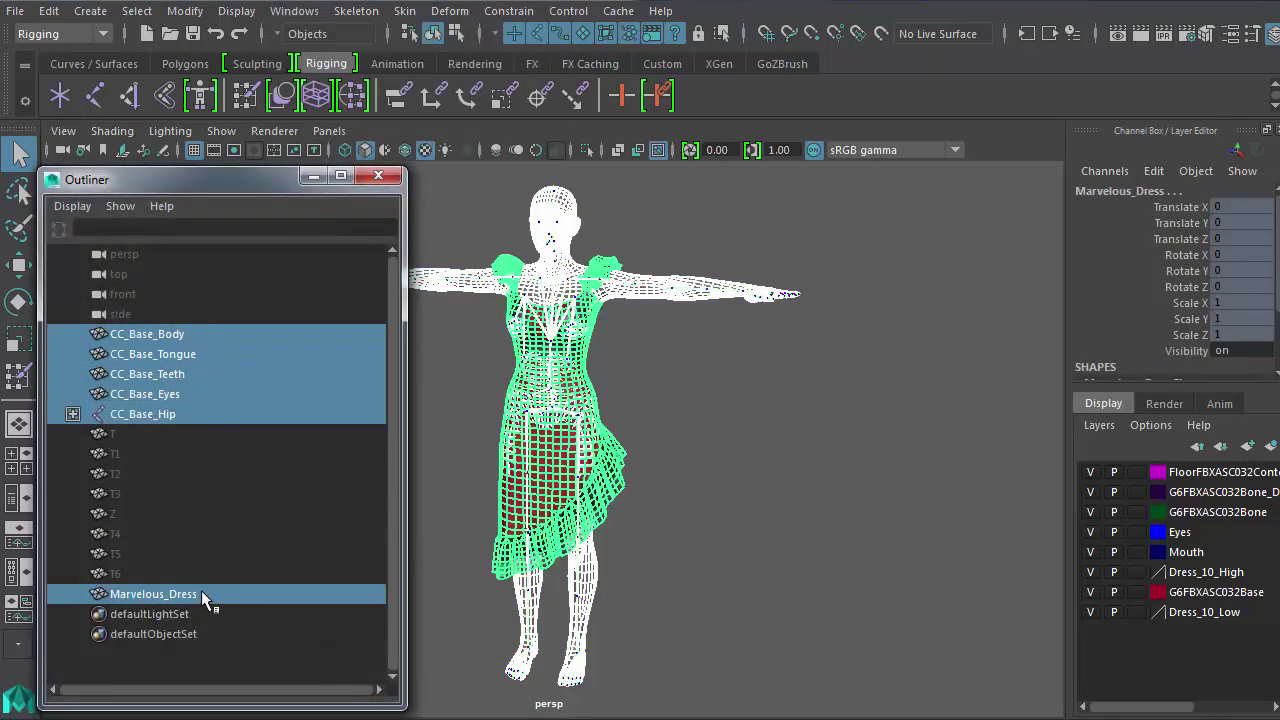
# Step: Export the selected figure, skeleton and dress using the FBX export file type
pyautogui.click(15, 11)
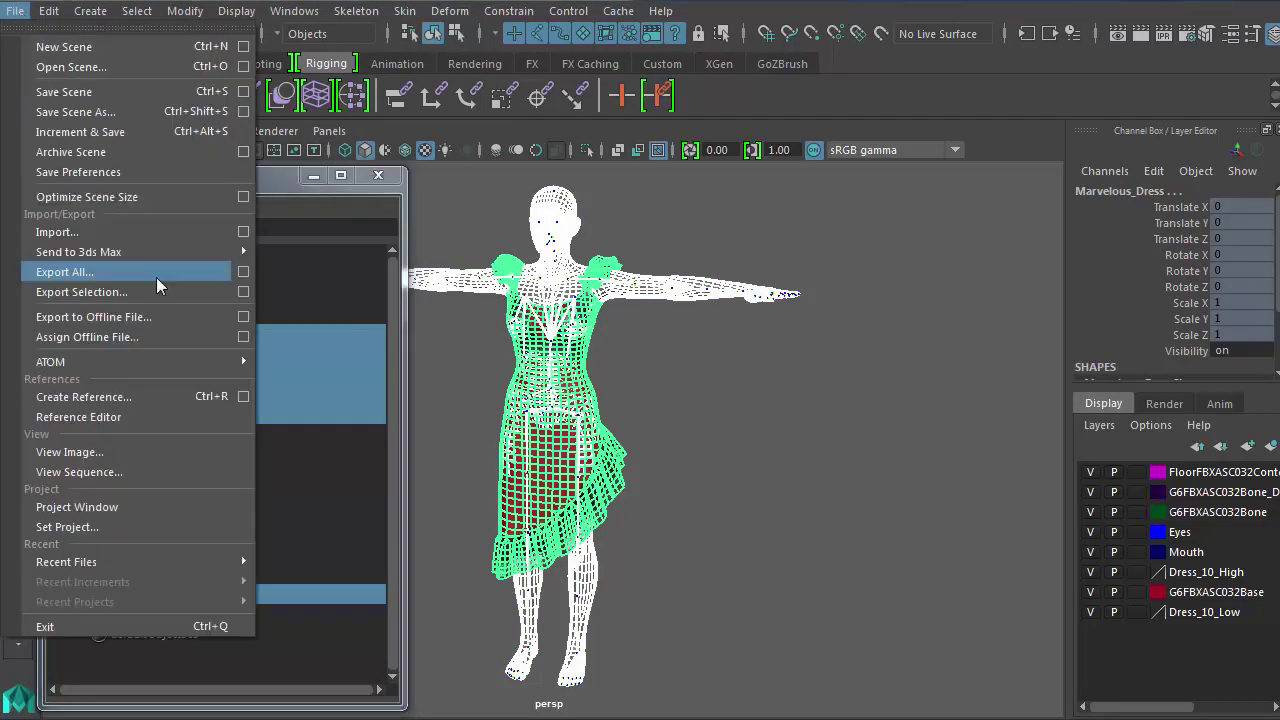
pyautogui.click(244, 292)
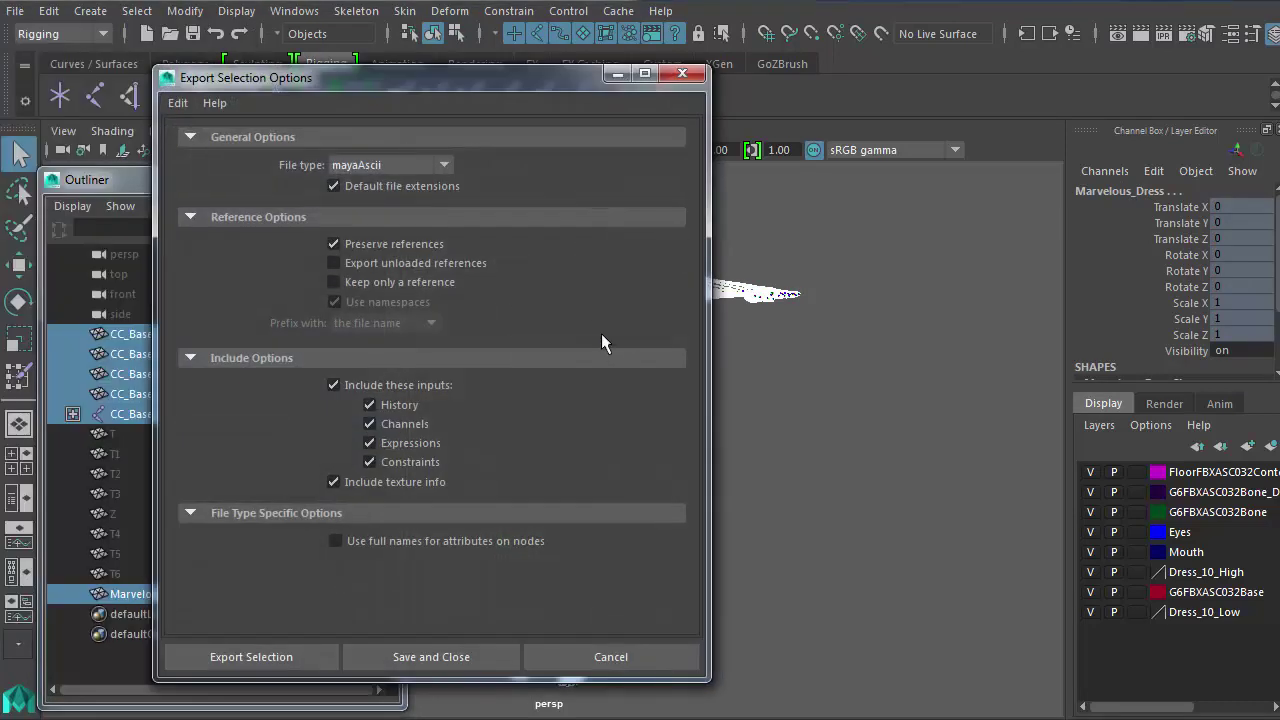
pyautogui.click(442, 165)
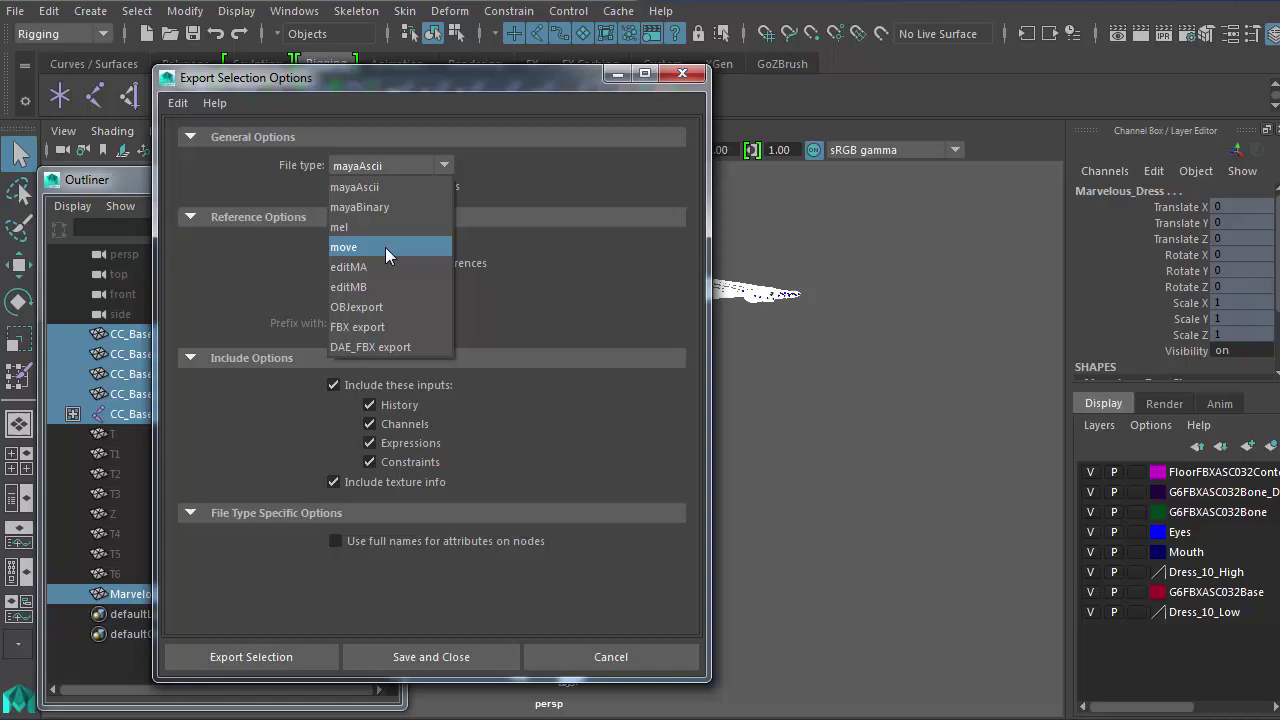
pyautogui.click(381, 327)
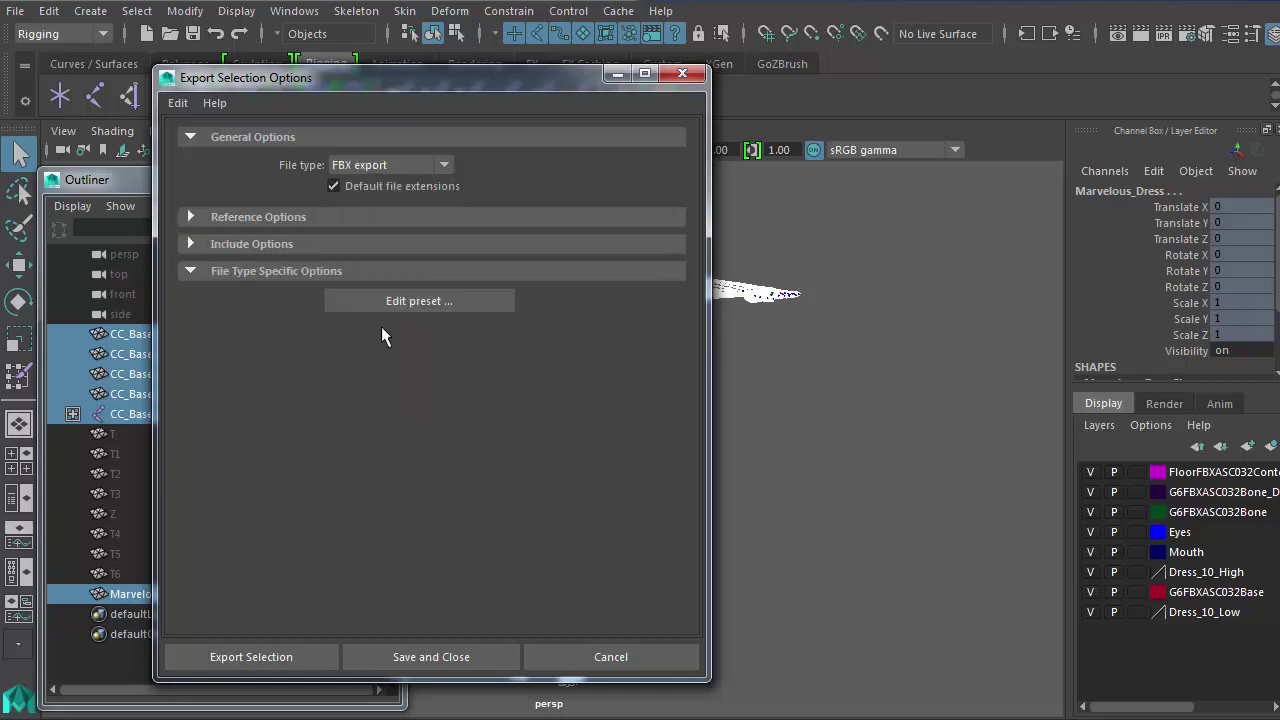
pyautogui.click(291, 657)
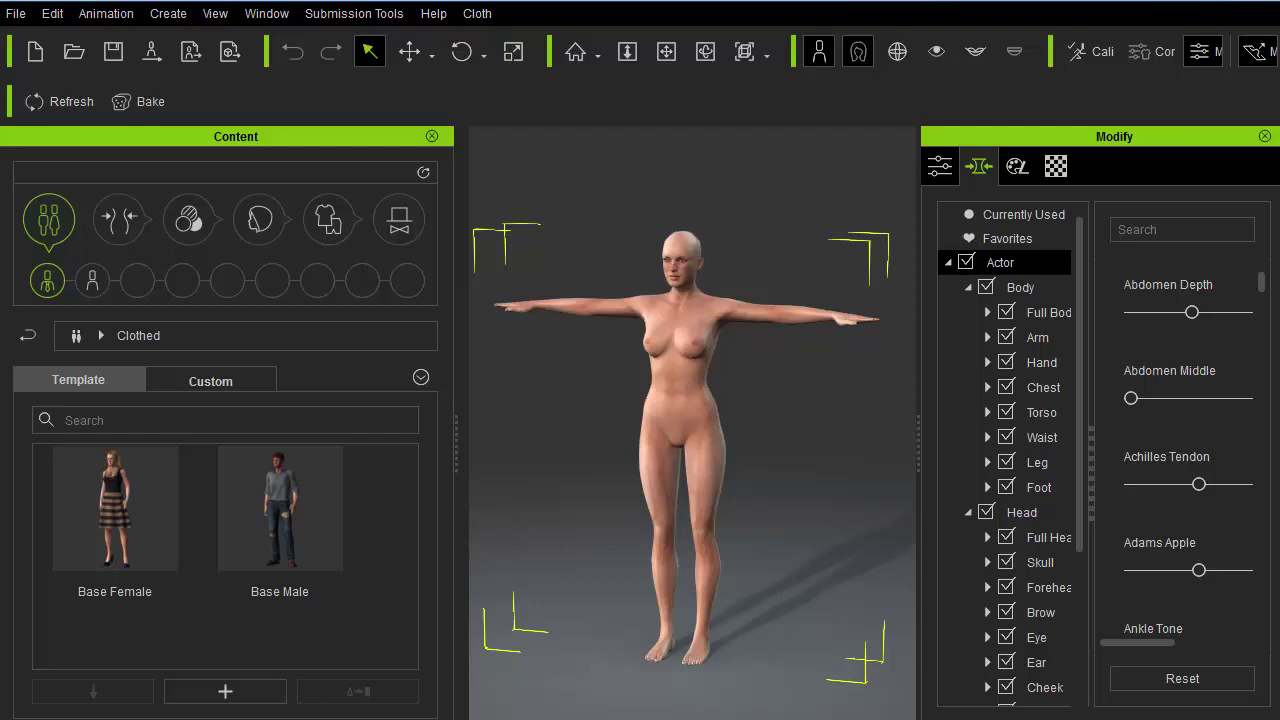
# Step: In Character Creator, create cloth from Marvelous_Dress_05.fbx with the Default Character as base and the dress's level set to 3
pyautogui.moveTo(361, 543); pyautogui.dragTo(623, 648)
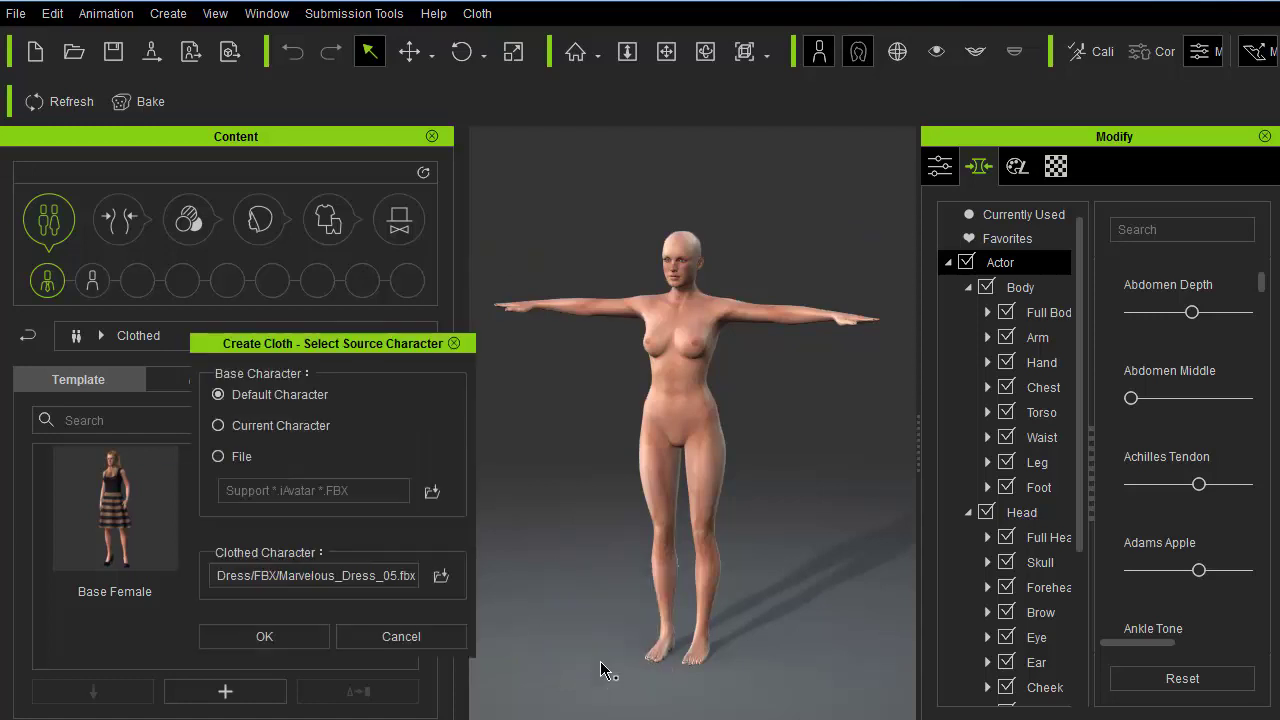
pyautogui.click(249, 642)
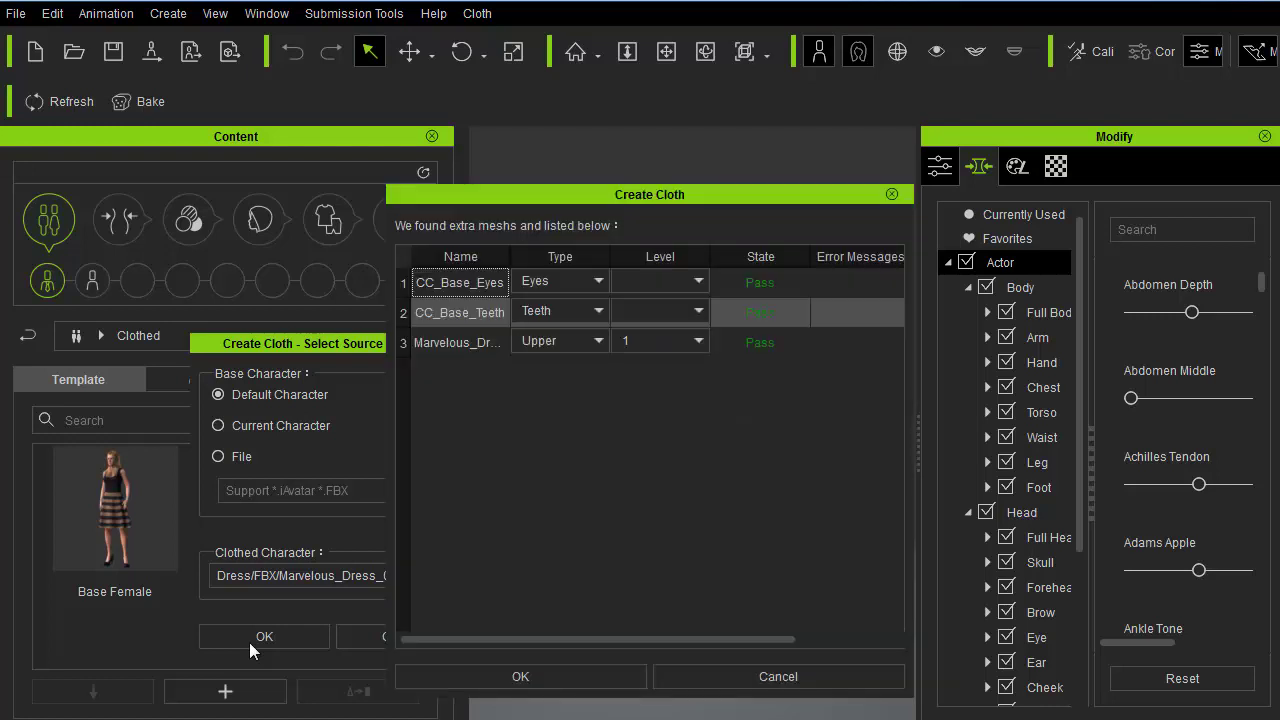
pyautogui.click(644, 344)
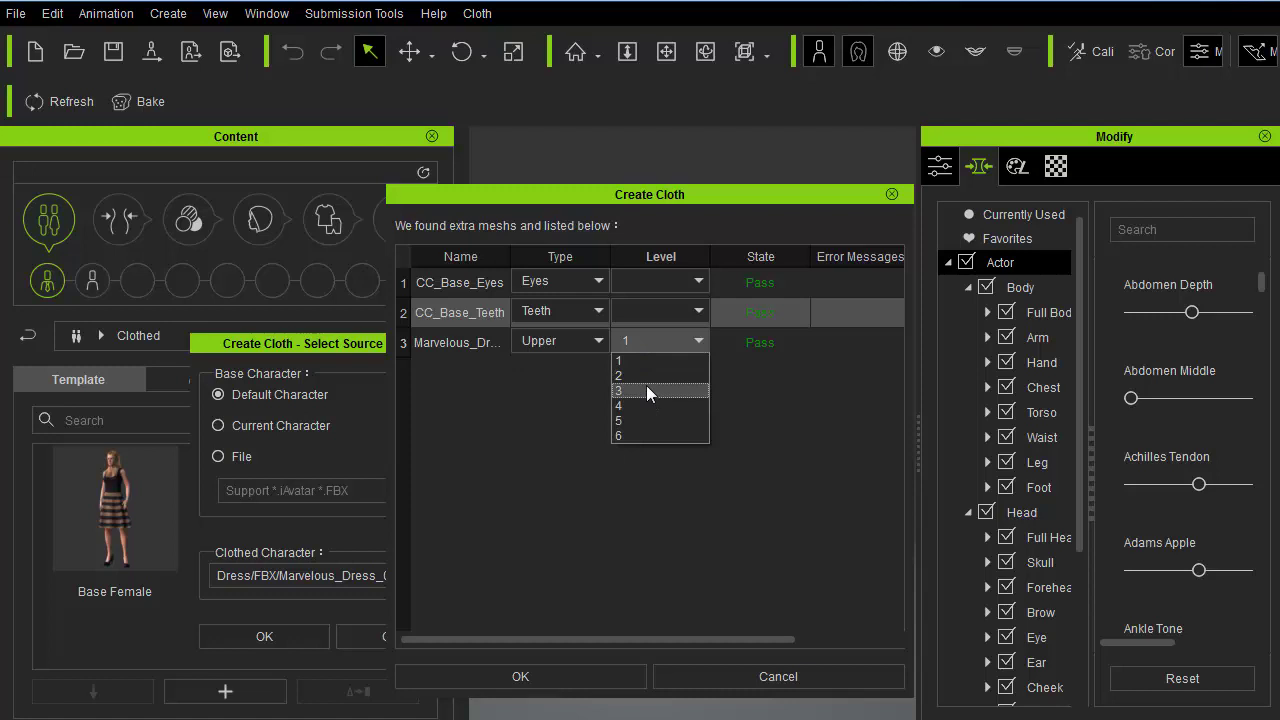
pyautogui.click(647, 390)
pyautogui.click(590, 679)
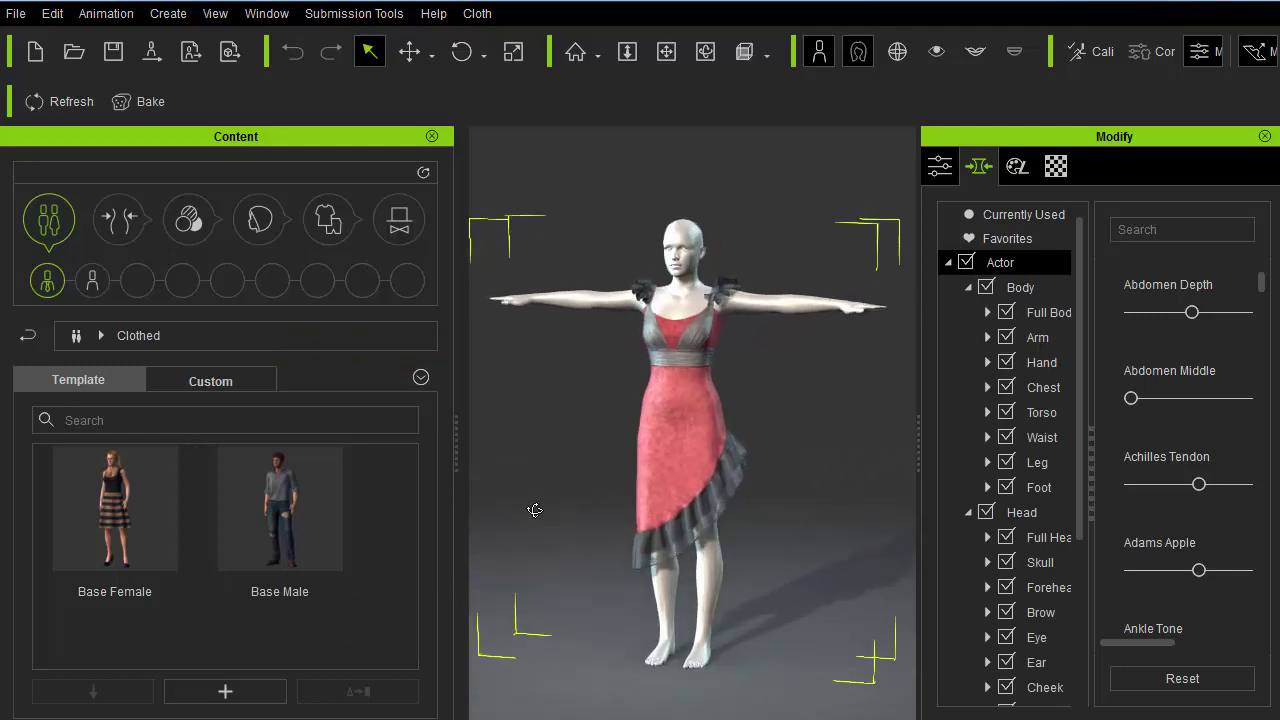
# Step: Select the dress material and set the strength of its diffuse texture to 100
pyautogui.keyDown('alt'); pyautogui.moveTo(540, 475); pyautogui.dragTo(621, 389, button='right'); pyautogui.keyUp('alt')
pyautogui.keyDown('alt'); pyautogui.moveTo(597, 423); pyautogui.dragTo(592, 405, button='middle'); pyautogui.keyUp('alt')
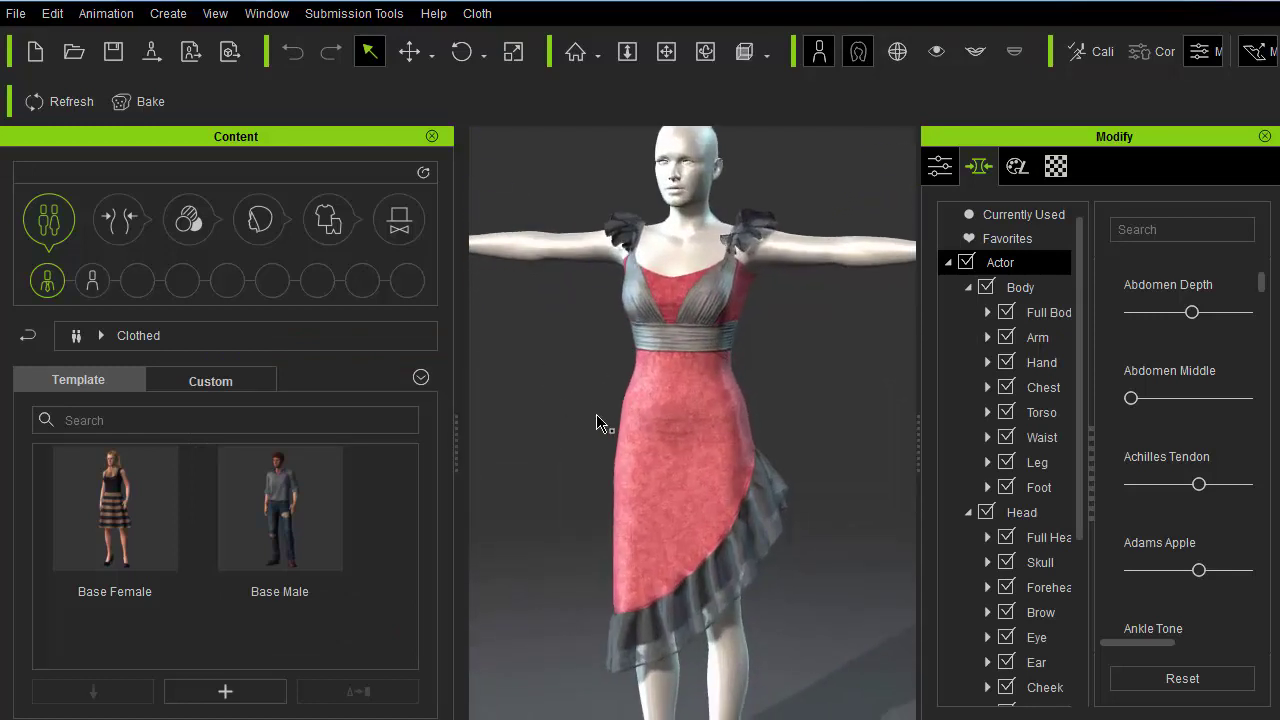
pyautogui.click(1056, 167)
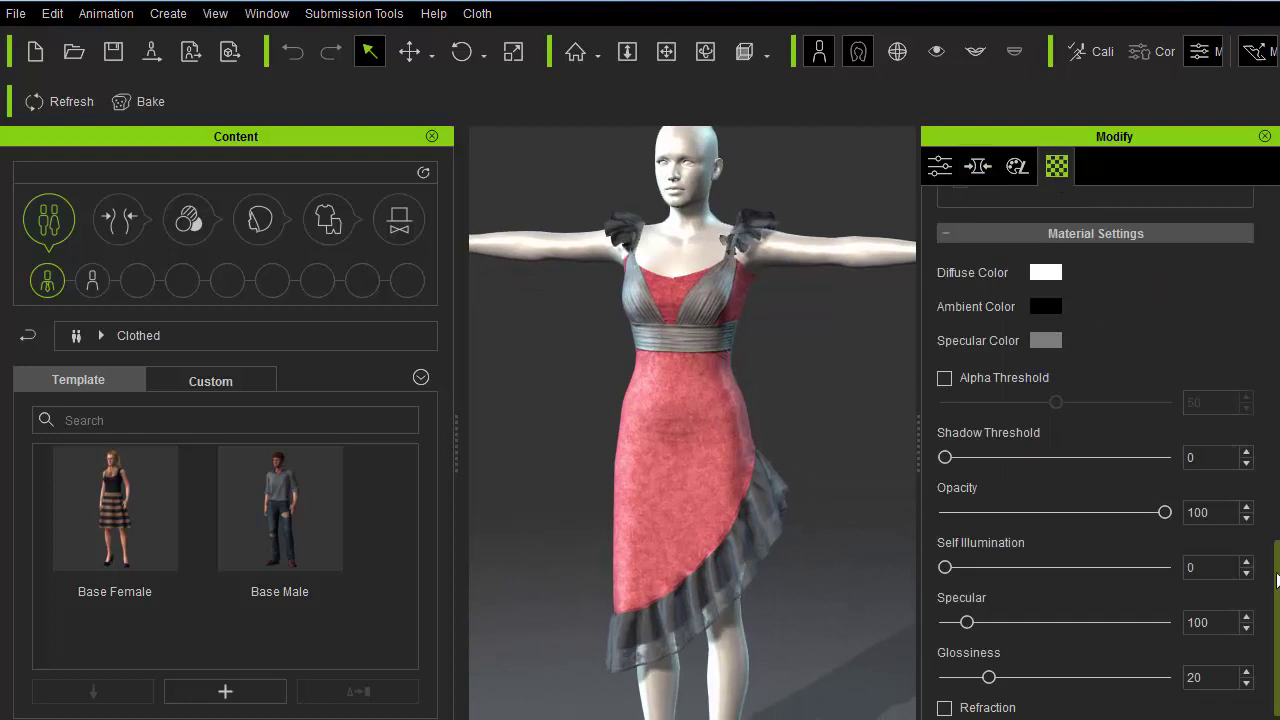
pyautogui.moveTo(1276, 575); pyautogui.dragTo(1277, 232)
pyautogui.moveTo(1246, 331); pyautogui.dragTo(1244, 408)
pyautogui.click(1213, 450)
pyautogui.moveTo(1276, 357); pyautogui.dragTo(1275, 455)
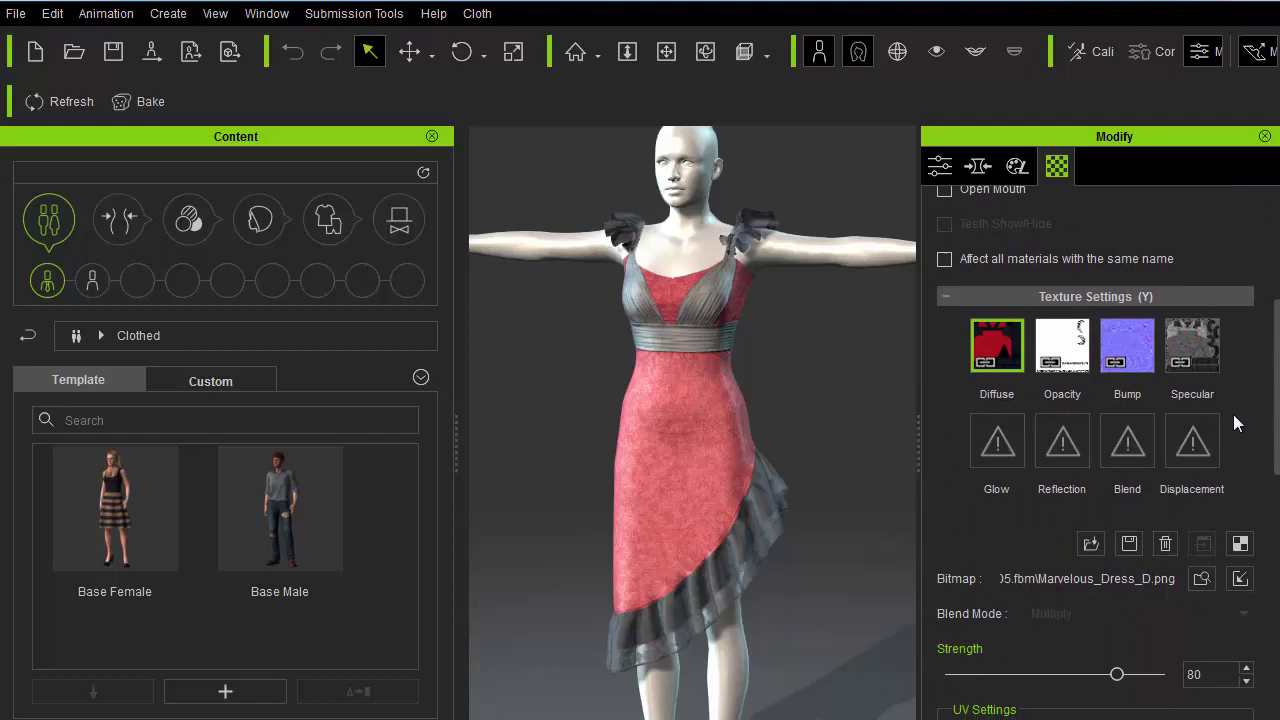
pyautogui.moveTo(1120, 682); pyautogui.dragTo(1160, 677)
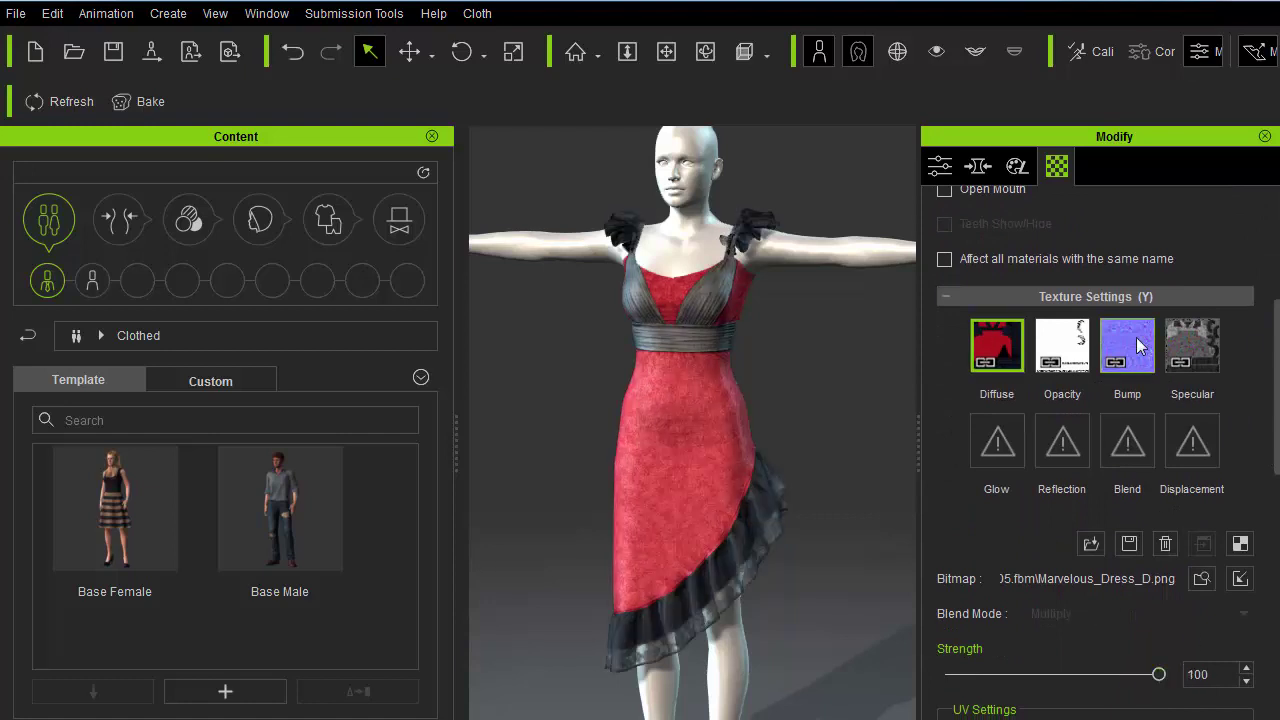
# Step: Set the dress material's ambient color to black
pyautogui.moveTo(1276, 350); pyautogui.dragTo(1277, 558)
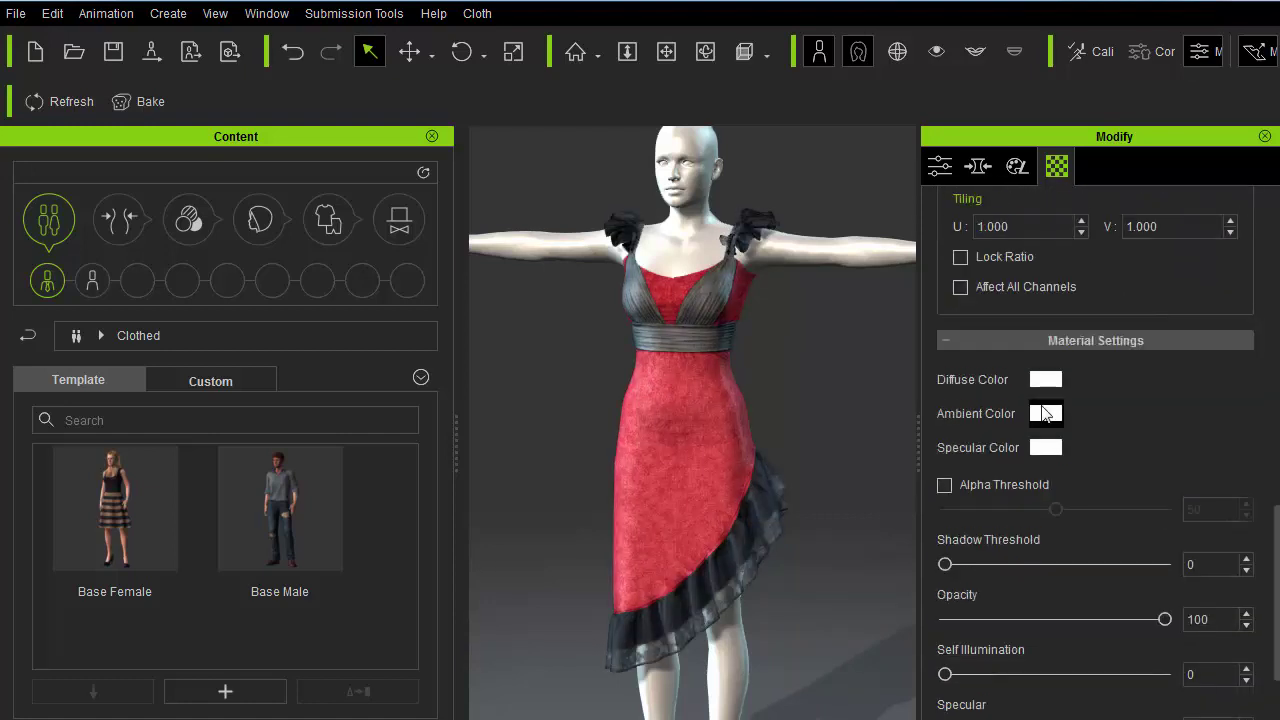
pyautogui.click(1045, 414)
pyautogui.click(857, 391)
pyautogui.click(789, 567)
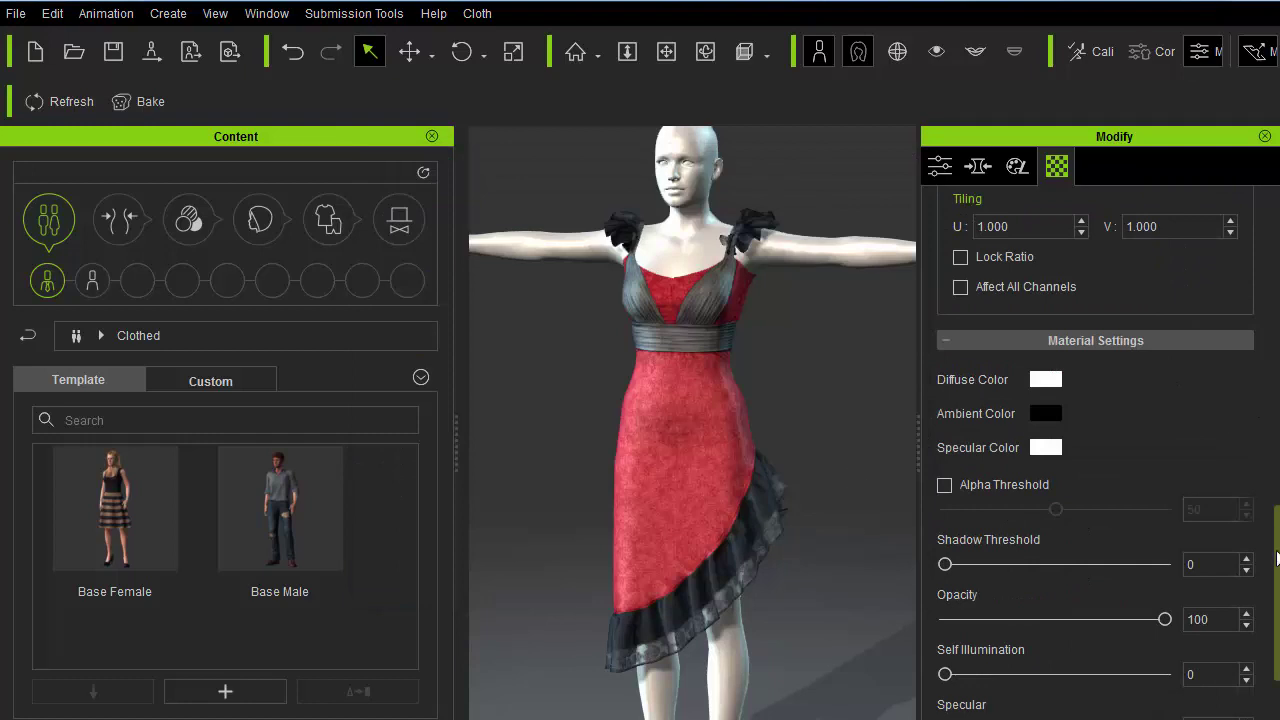
# Step: Set the dress material's glossiness to 11 and its specular to 79
pyautogui.scroll(-3, 1249, 600)
pyautogui.moveTo(957, 595); pyautogui.dragTo(958, 595)
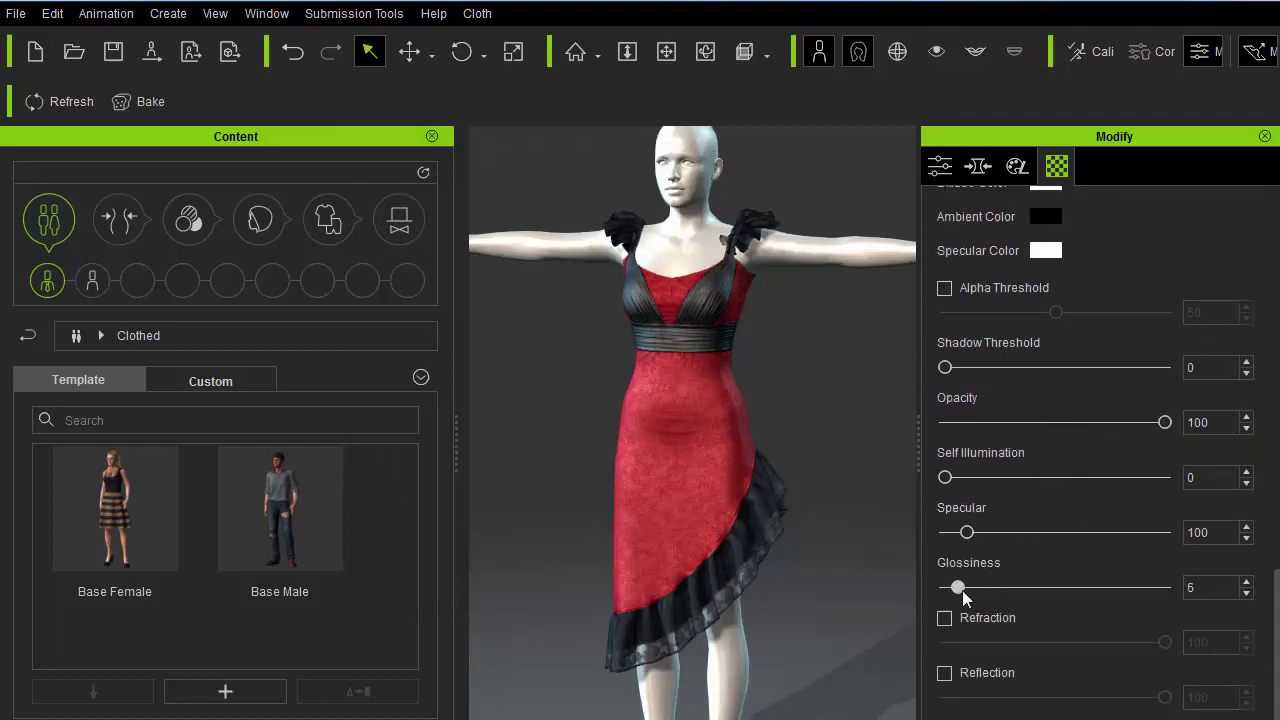
pyautogui.moveTo(963, 597); pyautogui.dragTo(959, 597)
pyautogui.moveTo(782, 394); pyautogui.dragTo(875, 457, button='right')
pyautogui.scroll(5, 840, 480)
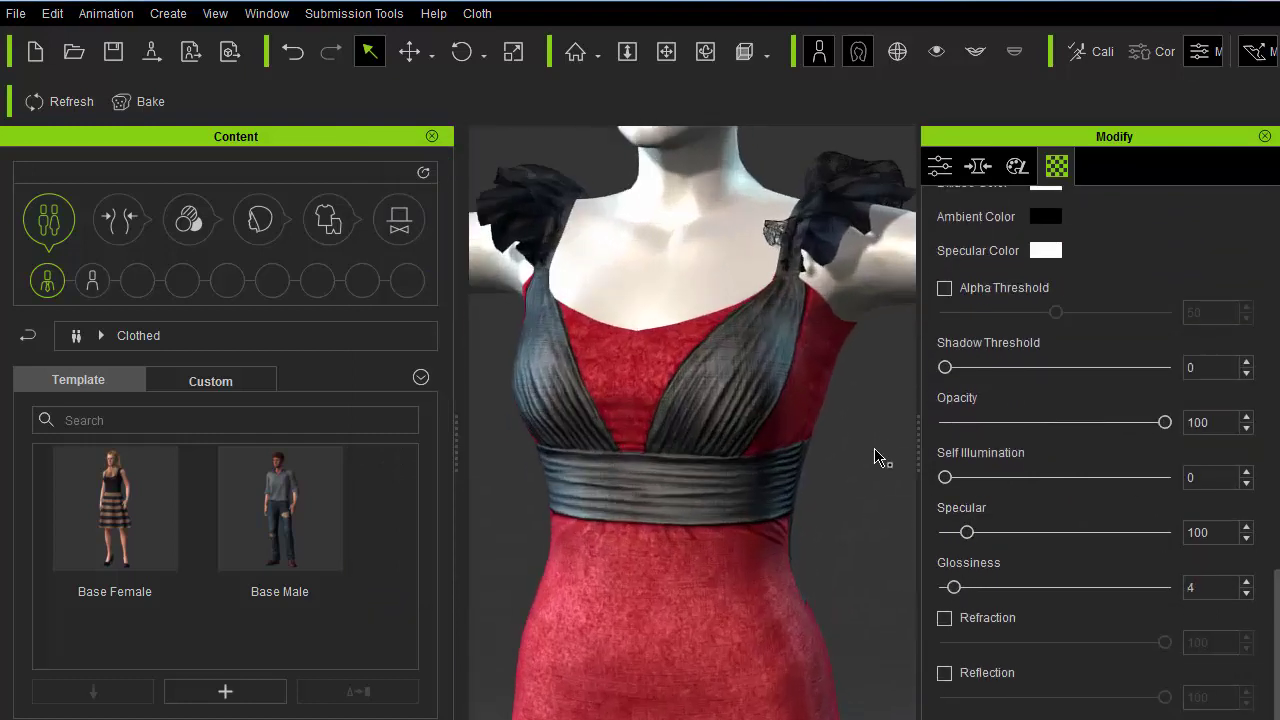
pyautogui.moveTo(957, 593); pyautogui.dragTo(973, 592)
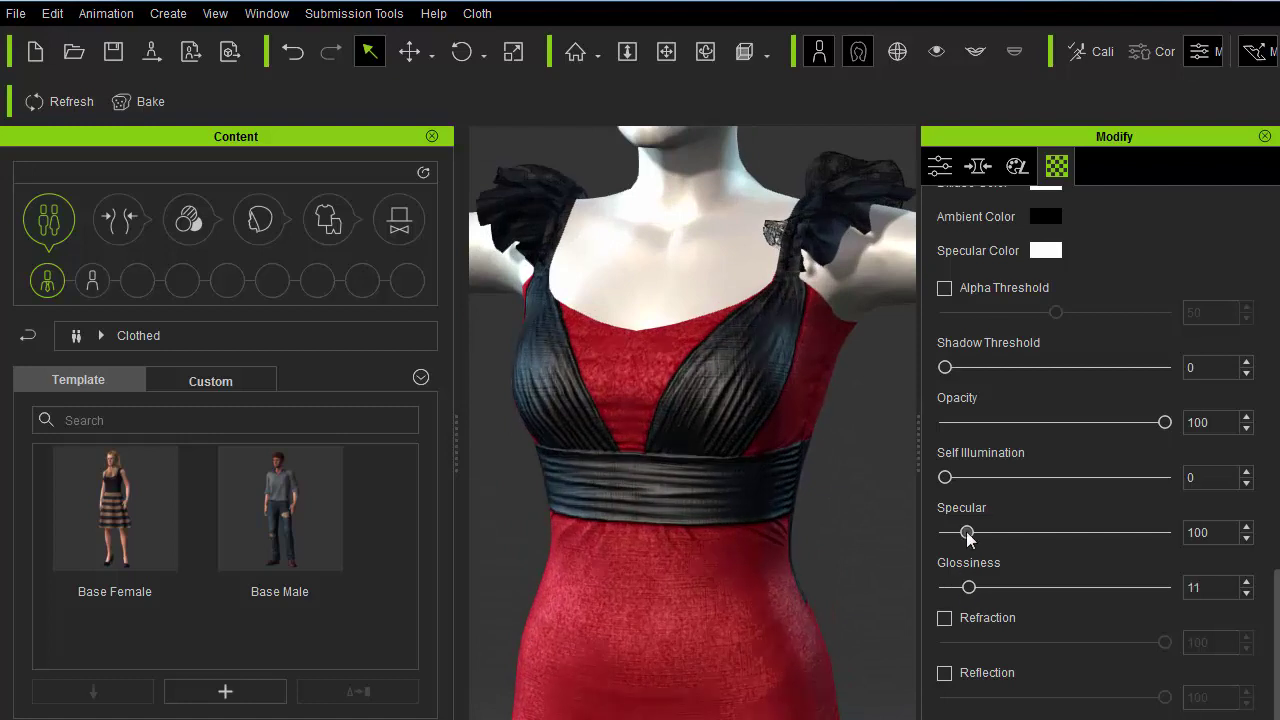
pyautogui.moveTo(966, 533); pyautogui.dragTo(963, 549)
pyautogui.scroll(-6, 831, 429)
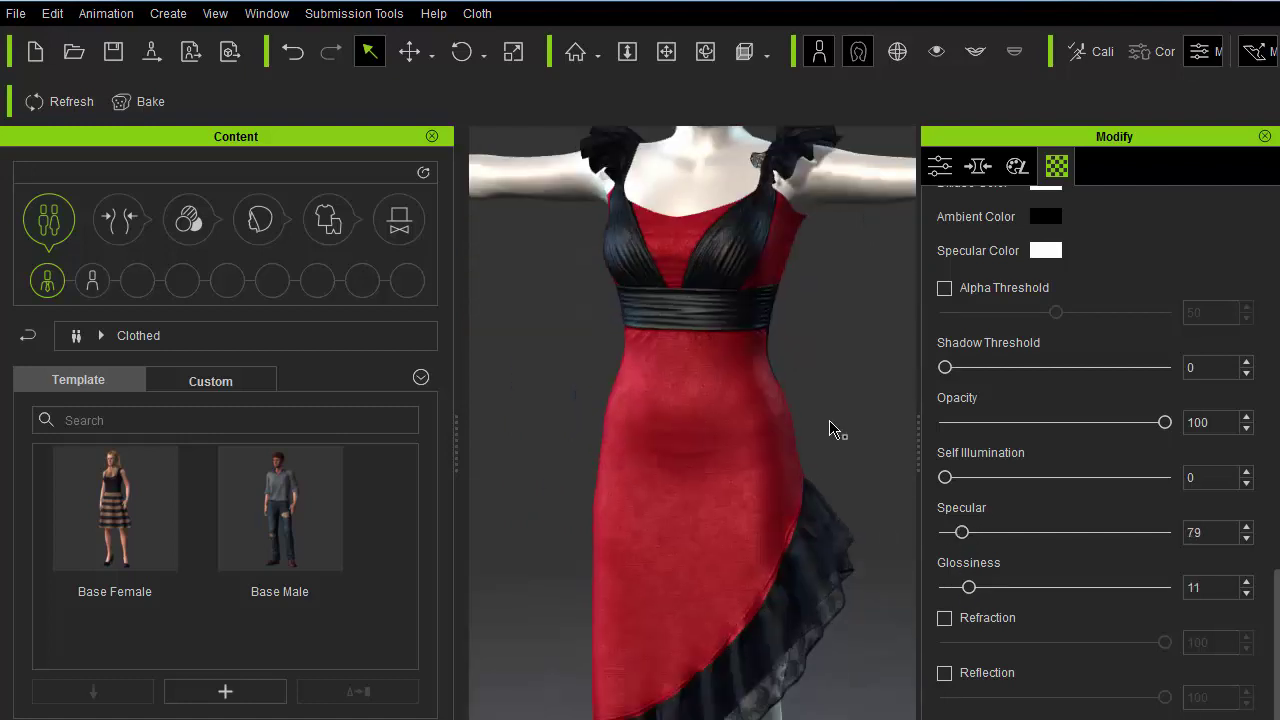
pyautogui.moveTo(811, 457); pyautogui.dragTo(694, 520, button='right')
# Step: Save the dress to the custom full-body clothing library under the name Marvelous Dress
pyautogui.click(772, 510)
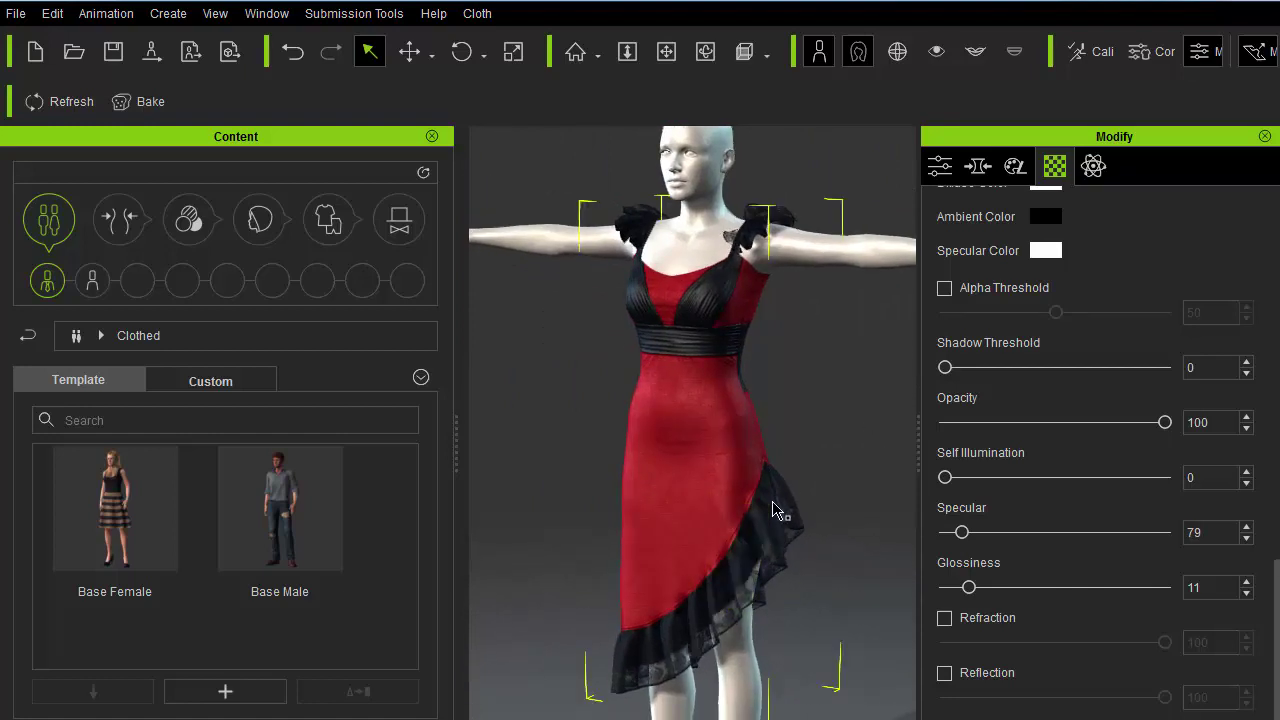
pyautogui.click(328, 220)
pyautogui.click(273, 282)
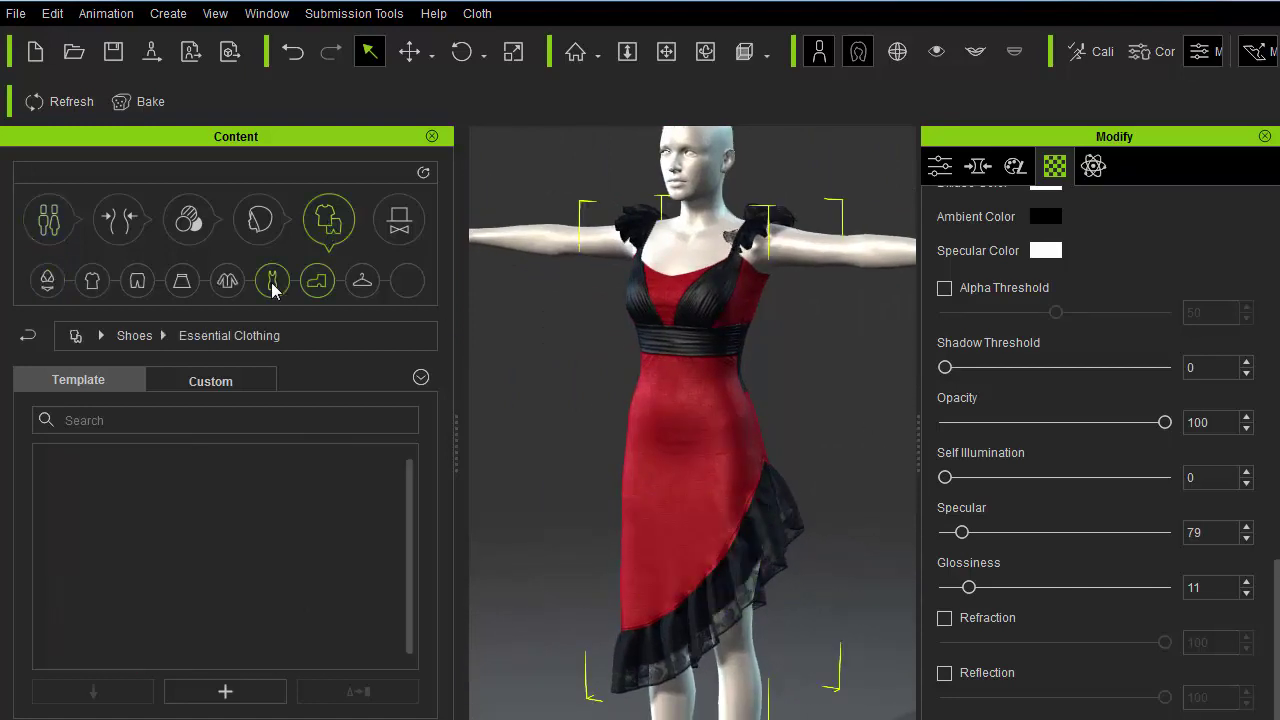
pyautogui.click(228, 390)
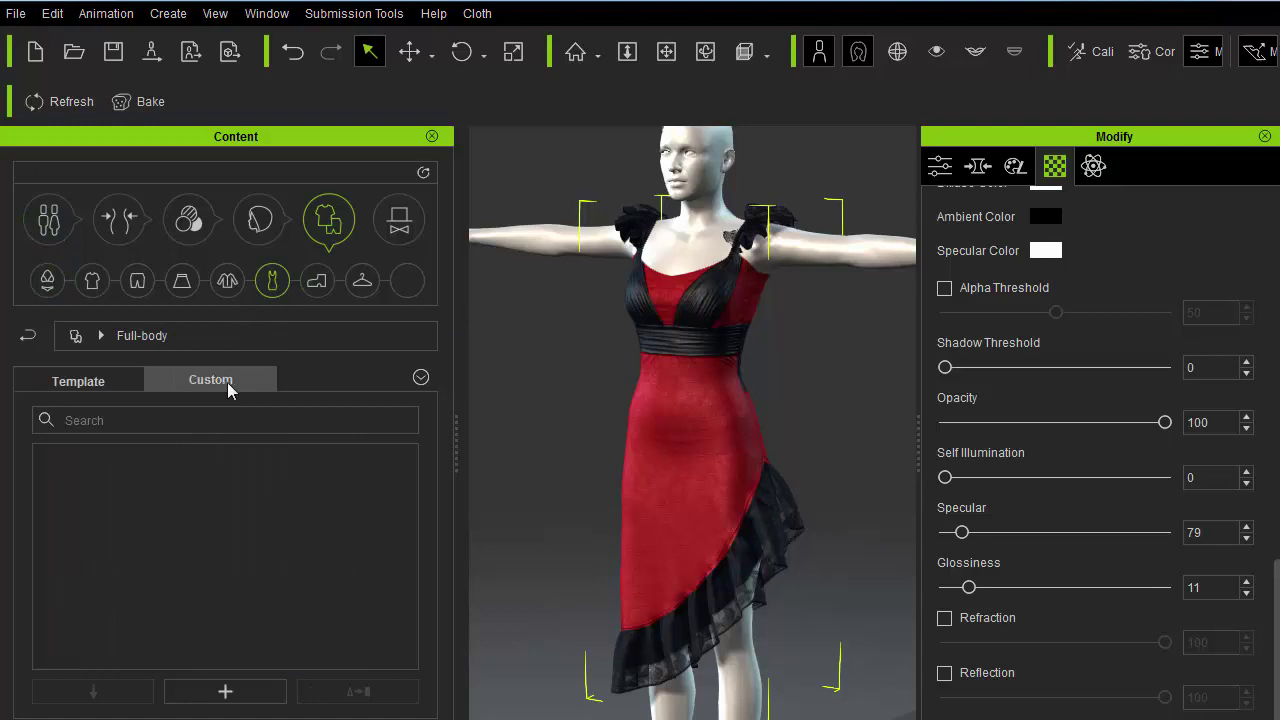
pyautogui.click(251, 690)
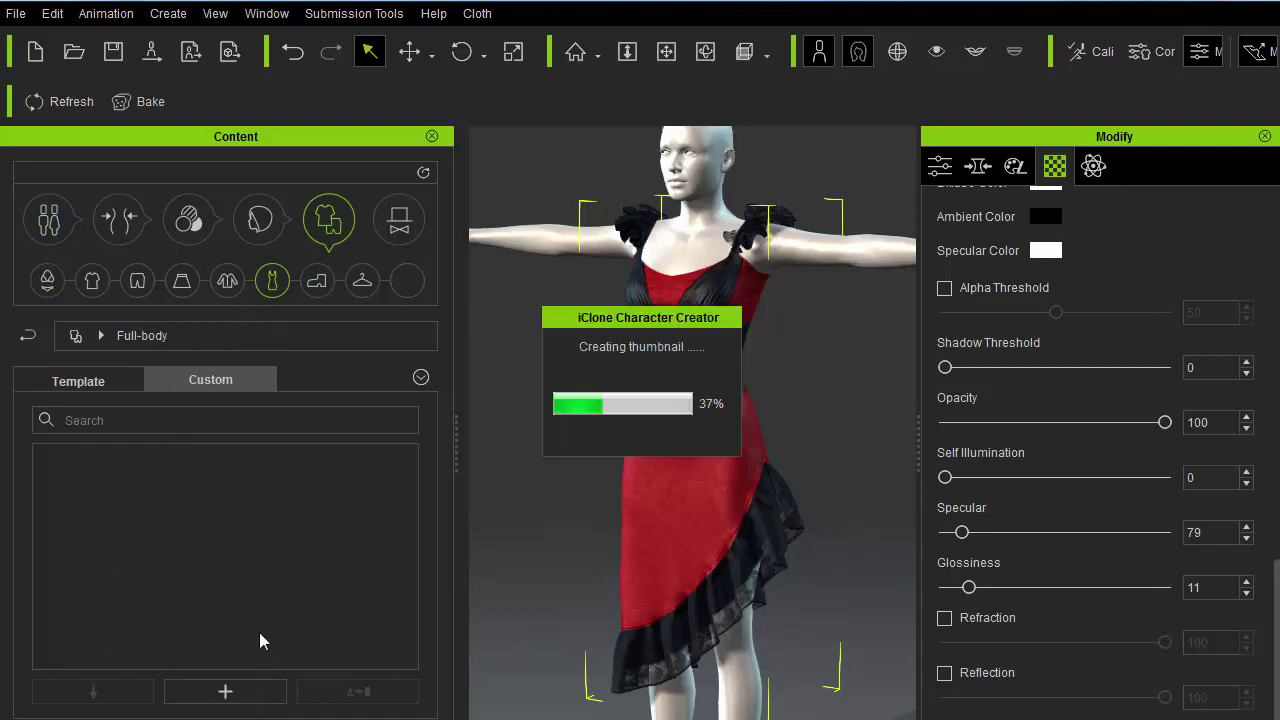
pyautogui.write('Marvelous Dress')
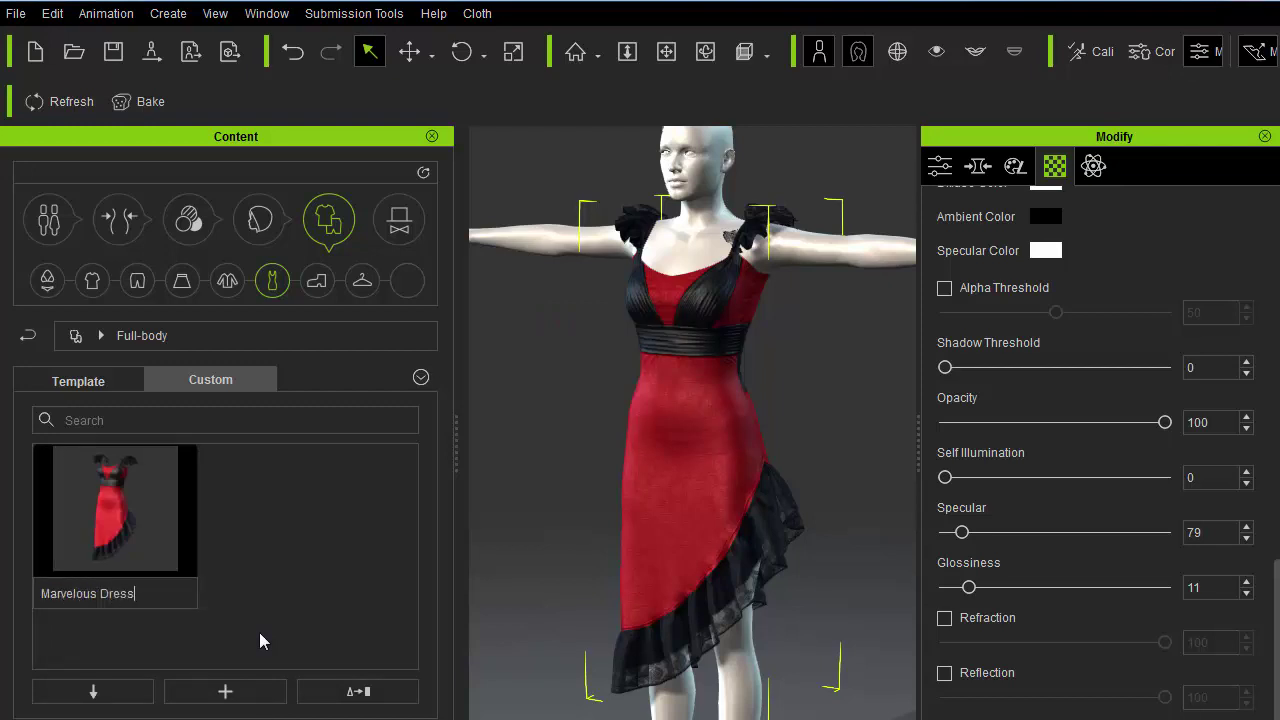
# Step: Finish naming the library item Marvelous Dress and start a new project with the default character
pyautogui.press('Return')
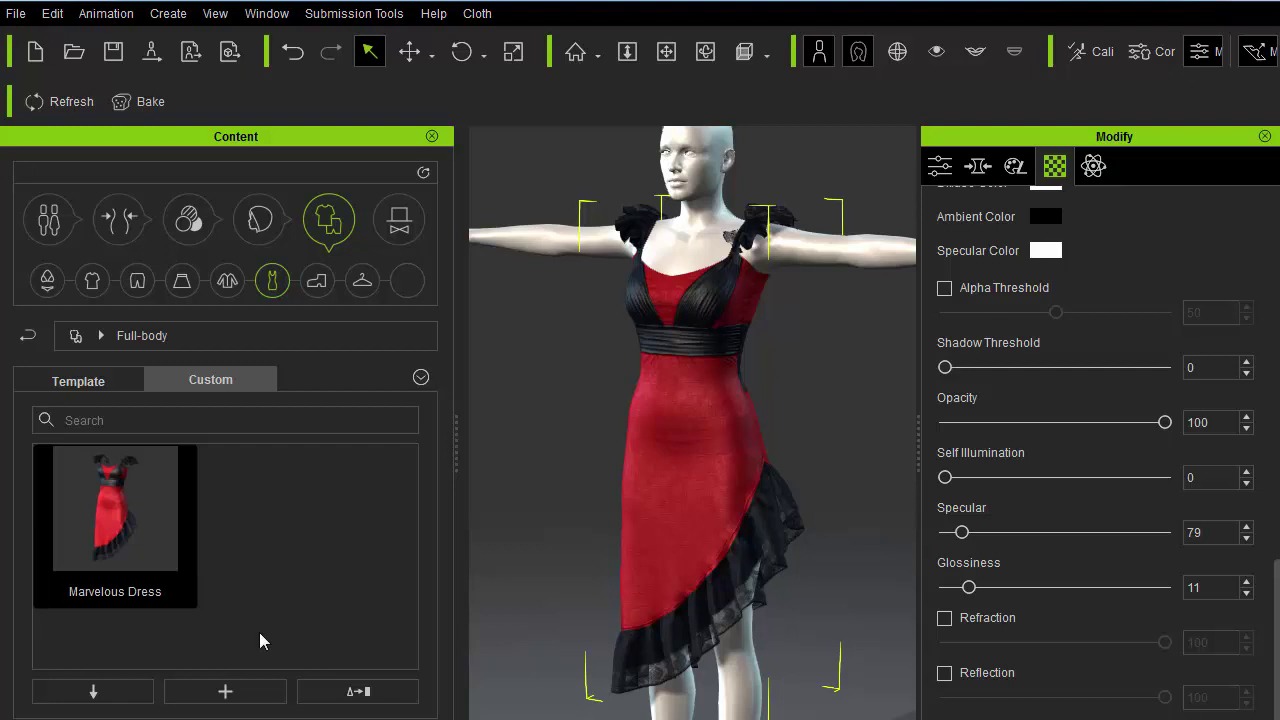
pyautogui.click(16, 13)
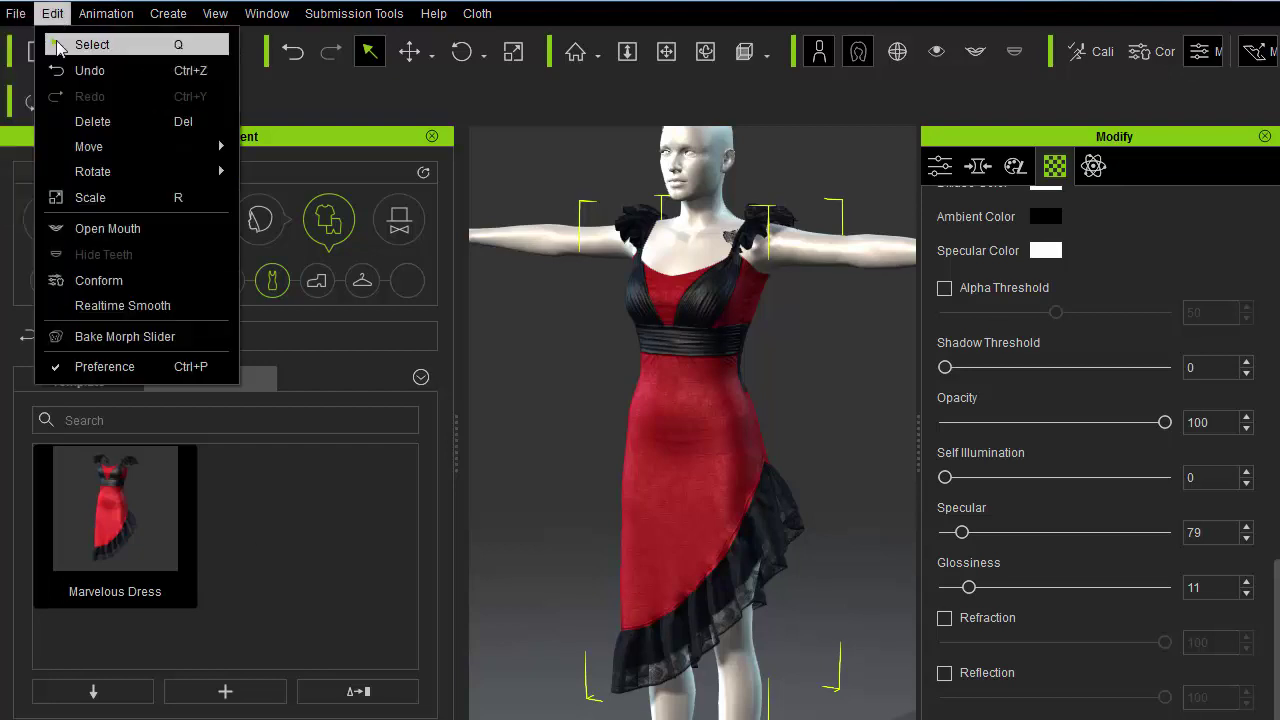
pyautogui.click(56, 48)
pyautogui.click(703, 426)
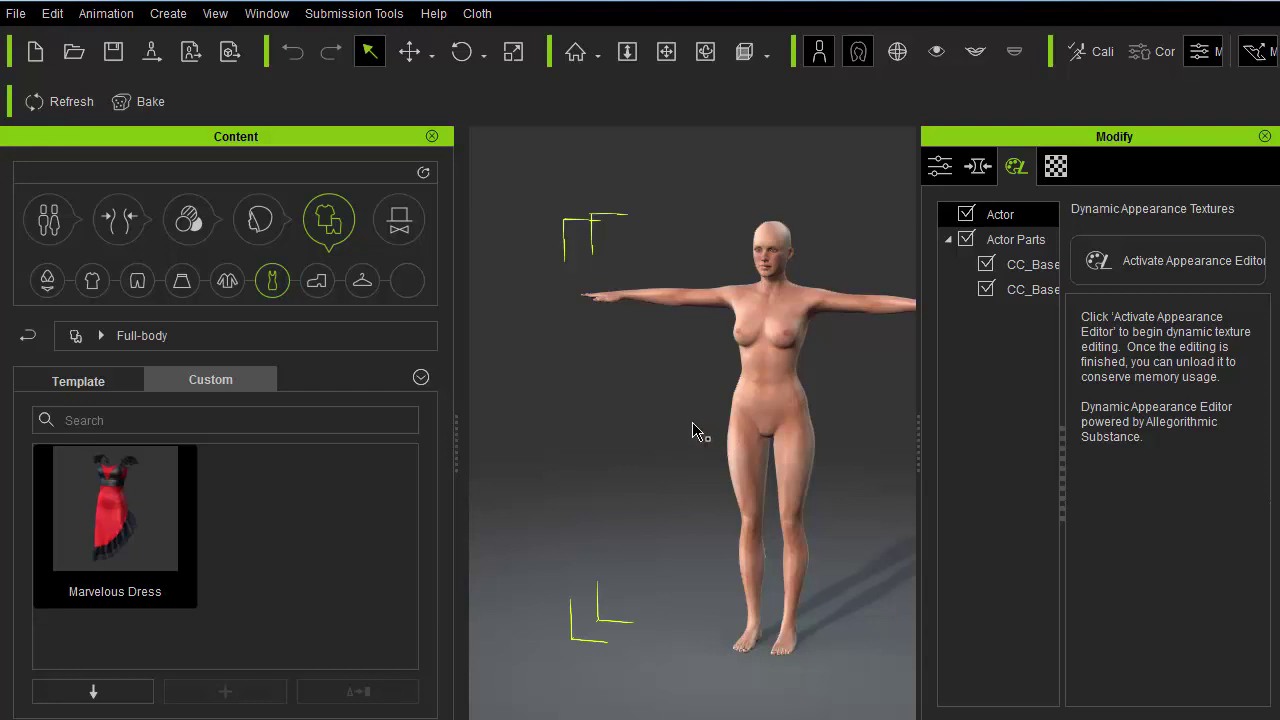
pyautogui.moveTo(694, 429); pyautogui.dragTo(566, 409, button='middle')
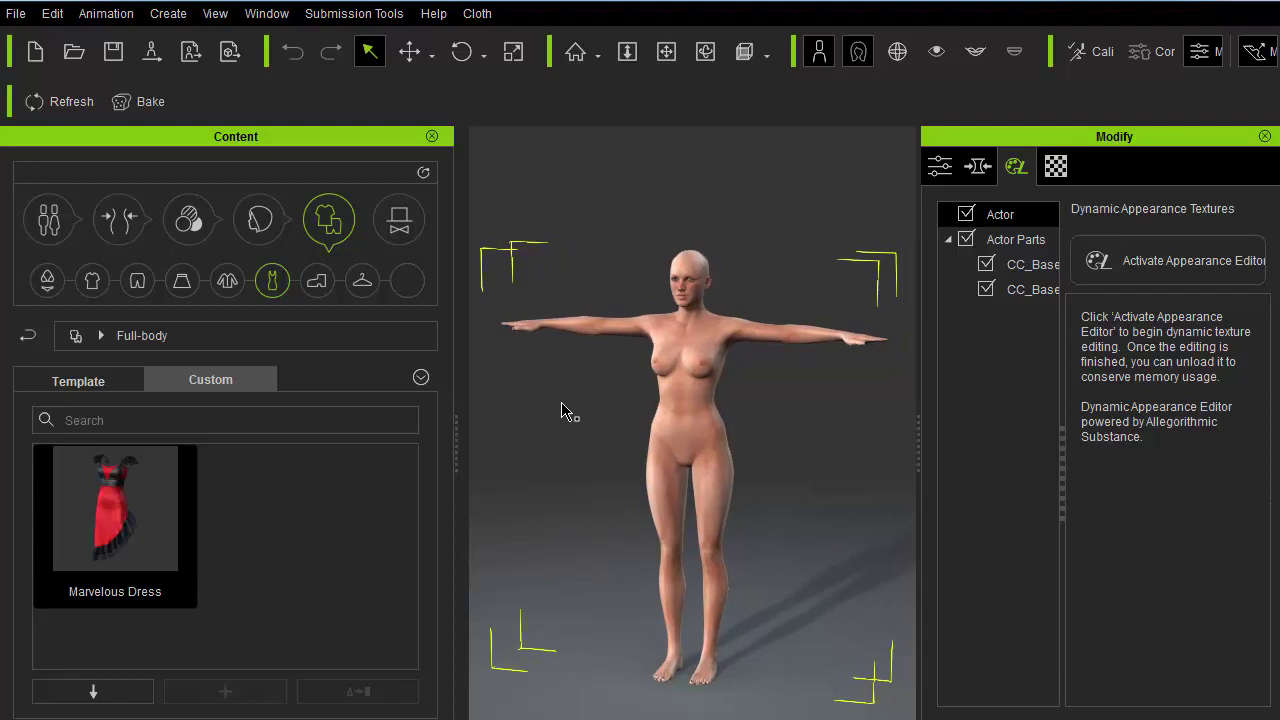
# Step: Apply the saved Marvelous Dress from the custom full-body clothing library to the new character
pyautogui.doubleClick(139, 506)
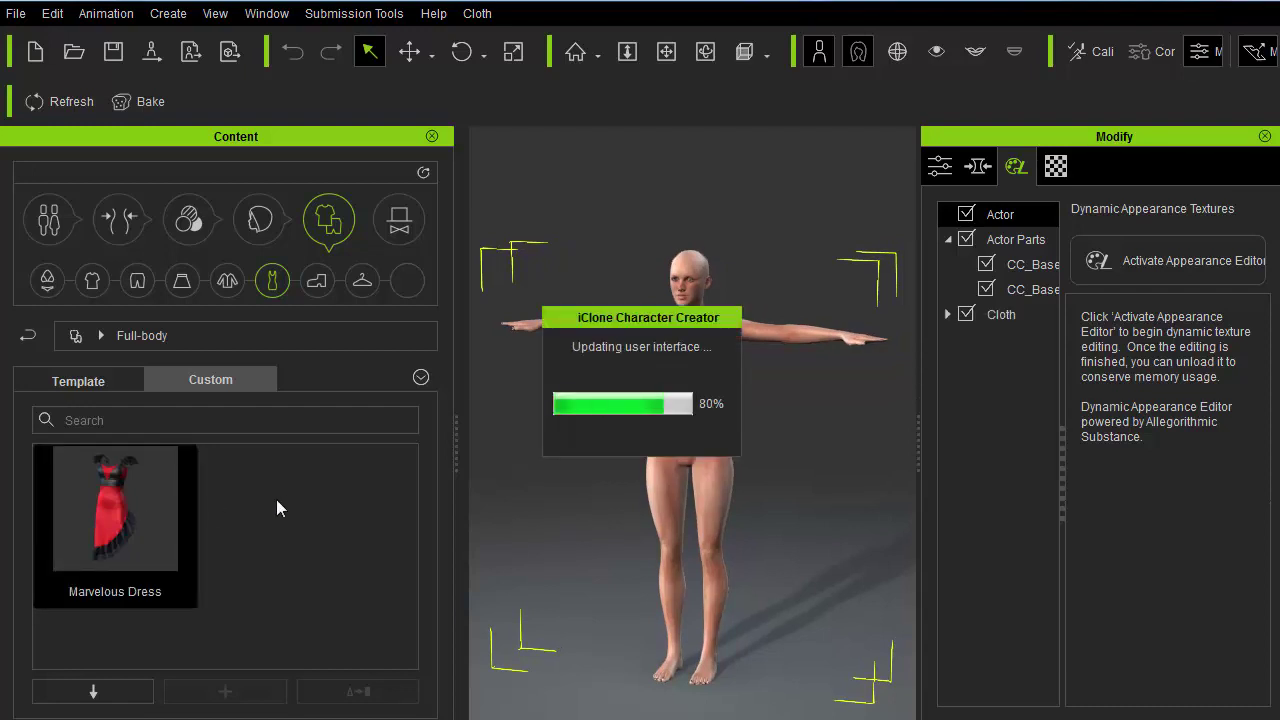
pyautogui.moveTo(546, 446); pyautogui.dragTo(503, 478, button='right')
pyautogui.scroll(2, 503, 478)
pyautogui.moveTo(520, 446); pyautogui.dragTo(545, 410, button='middle')
pyautogui.click(560, 422)
# Step: Test how the dress conforms by trying full-body morphs such as Base Male and Thin, returning each to its default
pyautogui.click(716, 288)
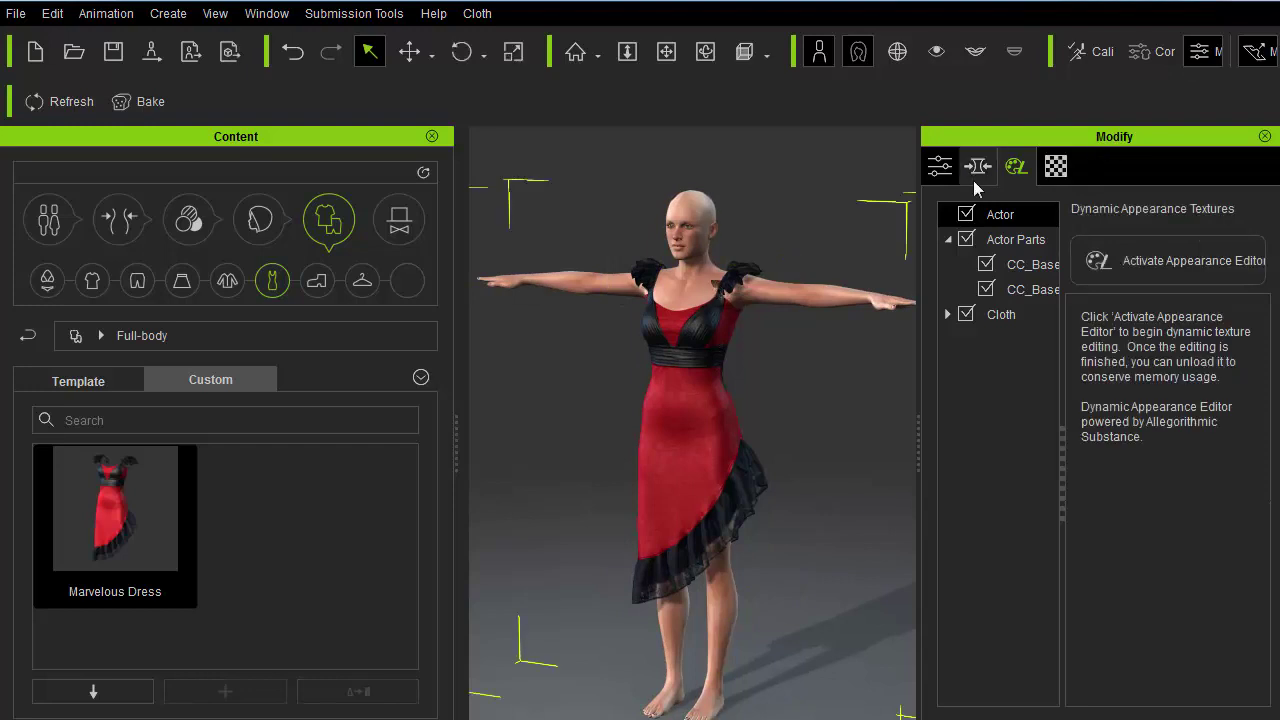
pyautogui.click(978, 166)
pyautogui.scroll(5, 1068, 390)
pyautogui.click(1040, 312)
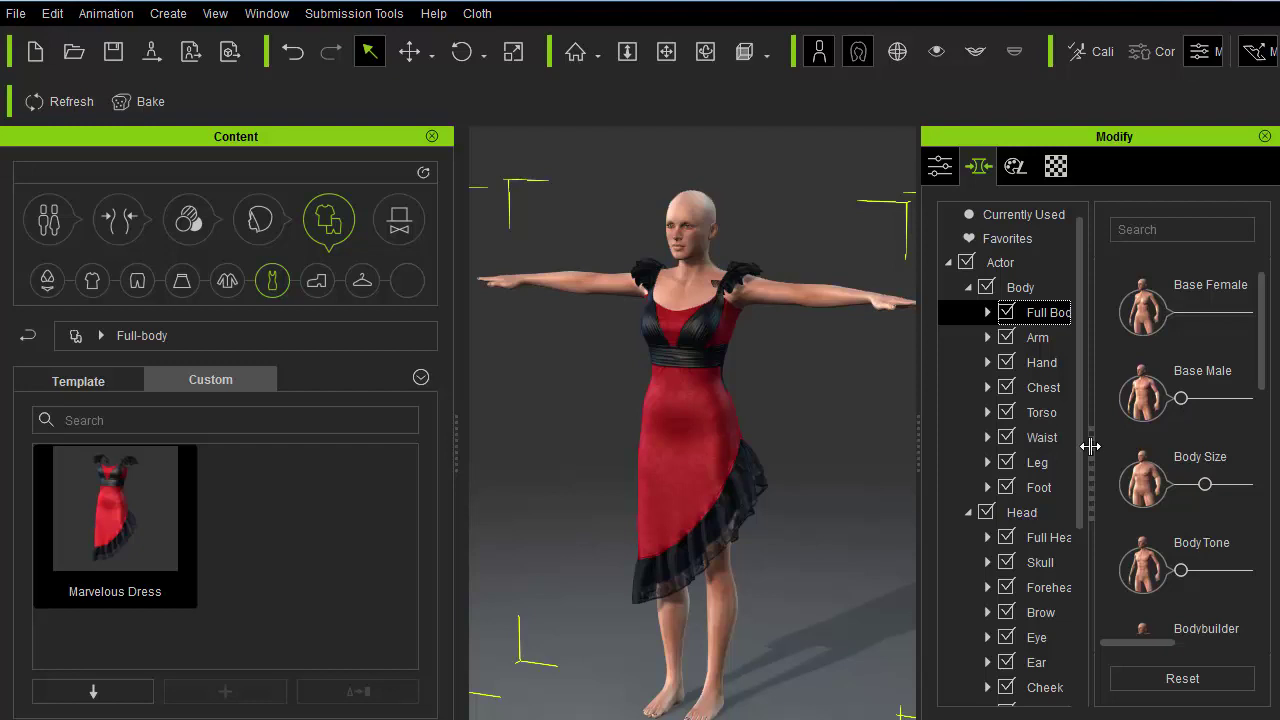
pyautogui.moveTo(1088, 443); pyautogui.dragTo(1018, 456)
pyautogui.moveTo(1215, 318)
pyautogui.mouseDown()
pyautogui.moveTo(1137, 312)
pyautogui.moveTo(1228, 313)
pyautogui.mouseUp()
pyautogui.moveTo(1144, 400); pyautogui.dragTo(1116, 394)
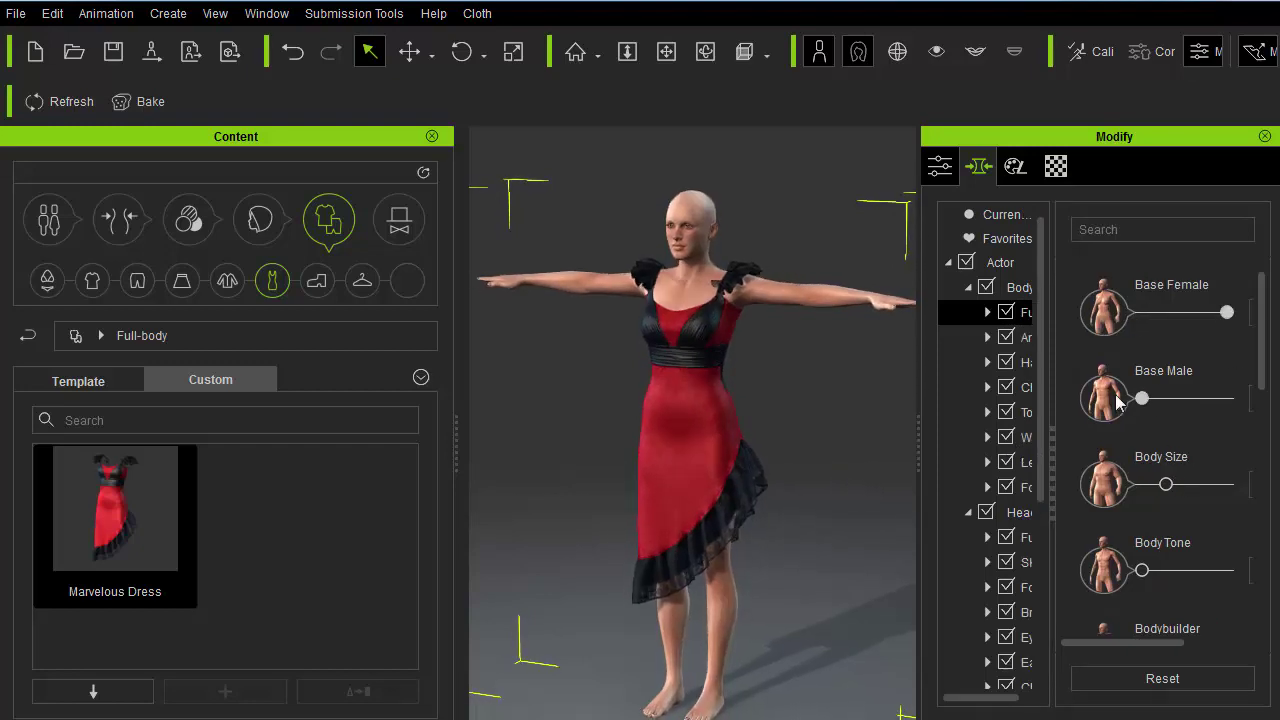
pyautogui.moveTo(1262, 354); pyautogui.dragTo(1262, 541)
pyautogui.moveTo(1142, 452)
pyautogui.mouseDown()
pyautogui.moveTo(1180, 449)
pyautogui.moveTo(1142, 452)
pyautogui.mouseUp()
pyautogui.moveTo(1262, 545); pyautogui.dragTo(1272, 585)
pyautogui.moveTo(1142, 505)
pyautogui.mouseDown()
pyautogui.moveTo(1223, 503)
pyautogui.moveTo(1142, 505)
pyautogui.mouseUp()
# Step: Add the High Ponytail hair template to the character
pyautogui.moveTo(783, 409); pyautogui.dragTo(797, 379, button='middle')
pyautogui.scroll(5, 820, 380)
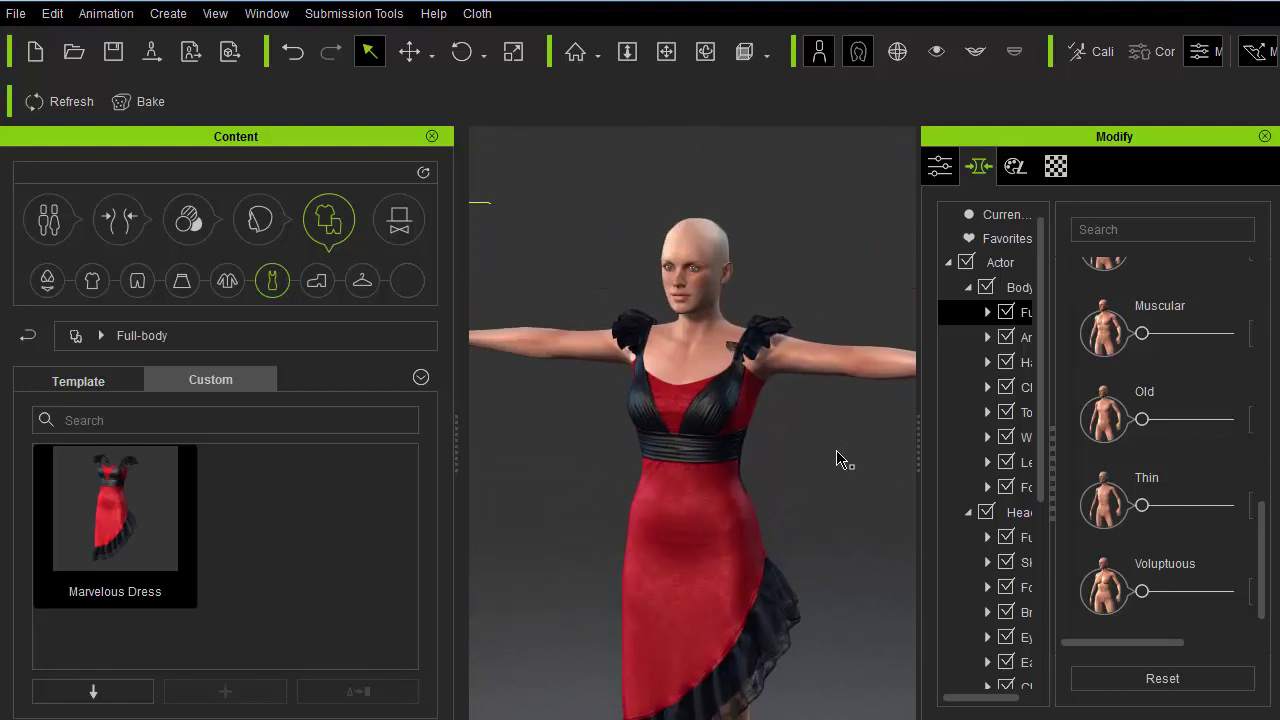
pyautogui.click(264, 228)
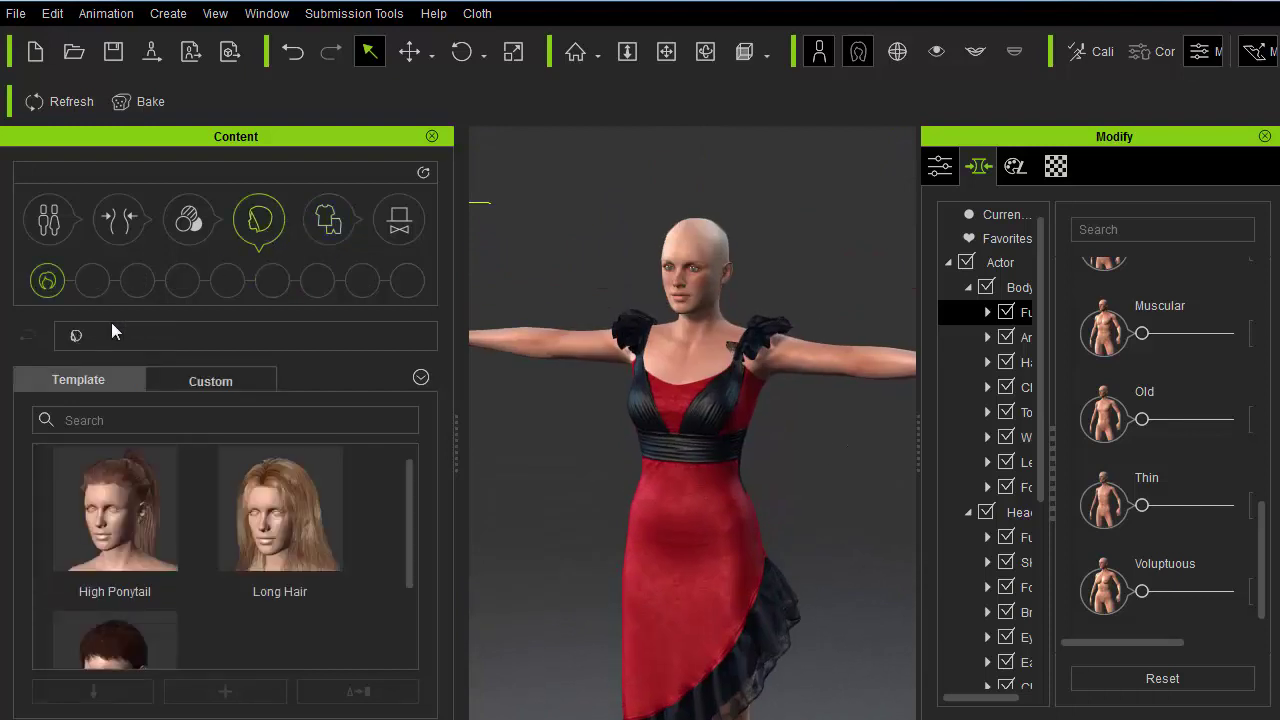
pyautogui.doubleClick(138, 532)
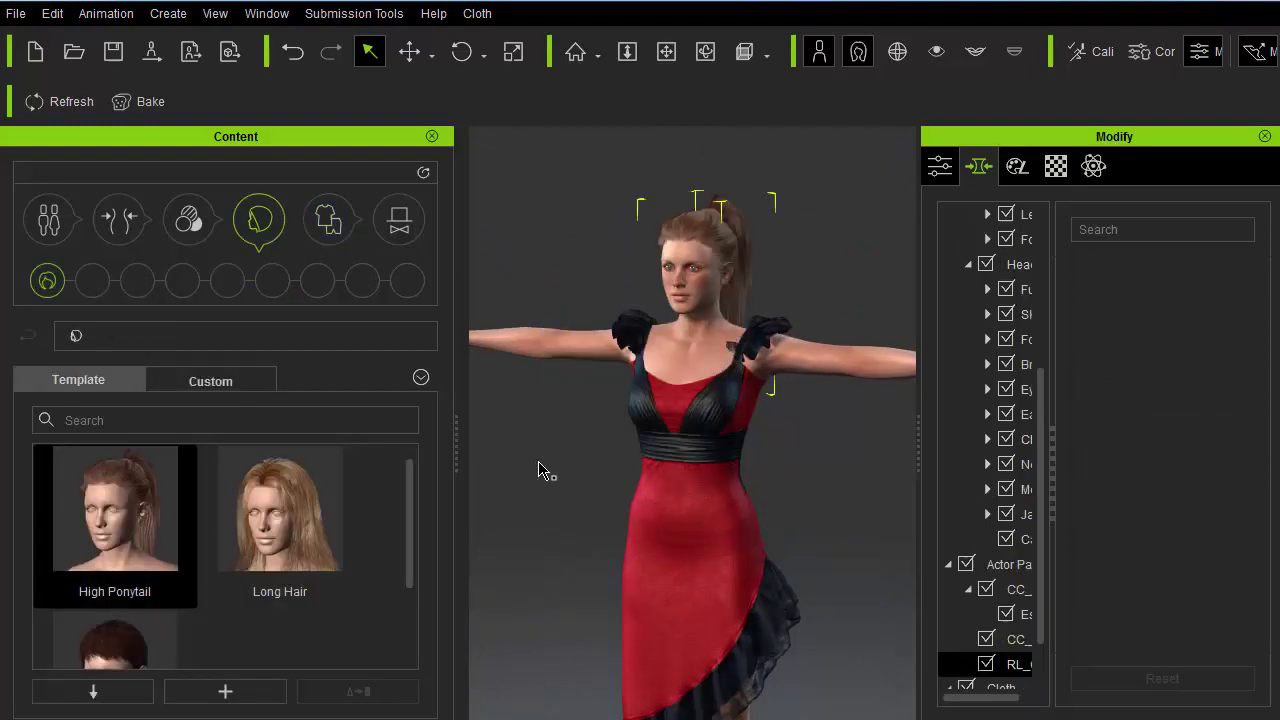
pyautogui.moveTo(571, 520); pyautogui.dragTo(551, 426, button='middle')
pyautogui.scroll(-1, 588, 421)
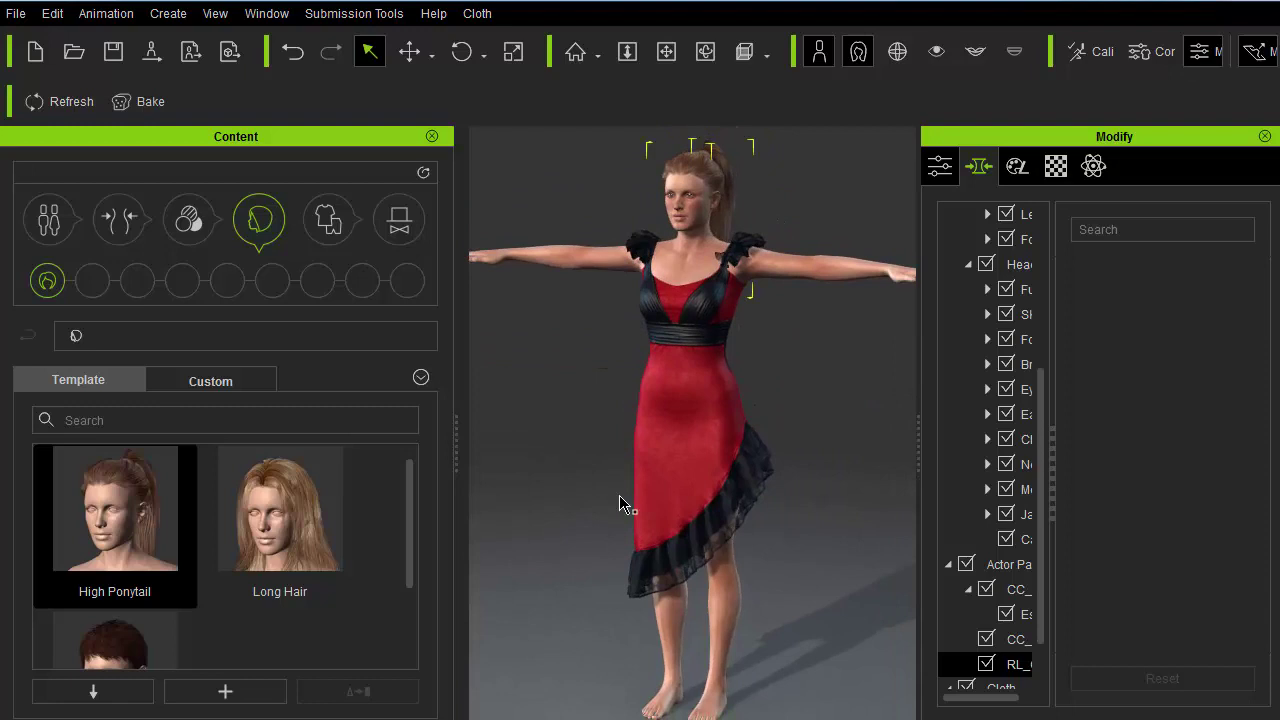
# Step: Select the character and add the High-Heels shoes from the shoe templates
pyautogui.click(733, 582)
pyautogui.click(334, 236)
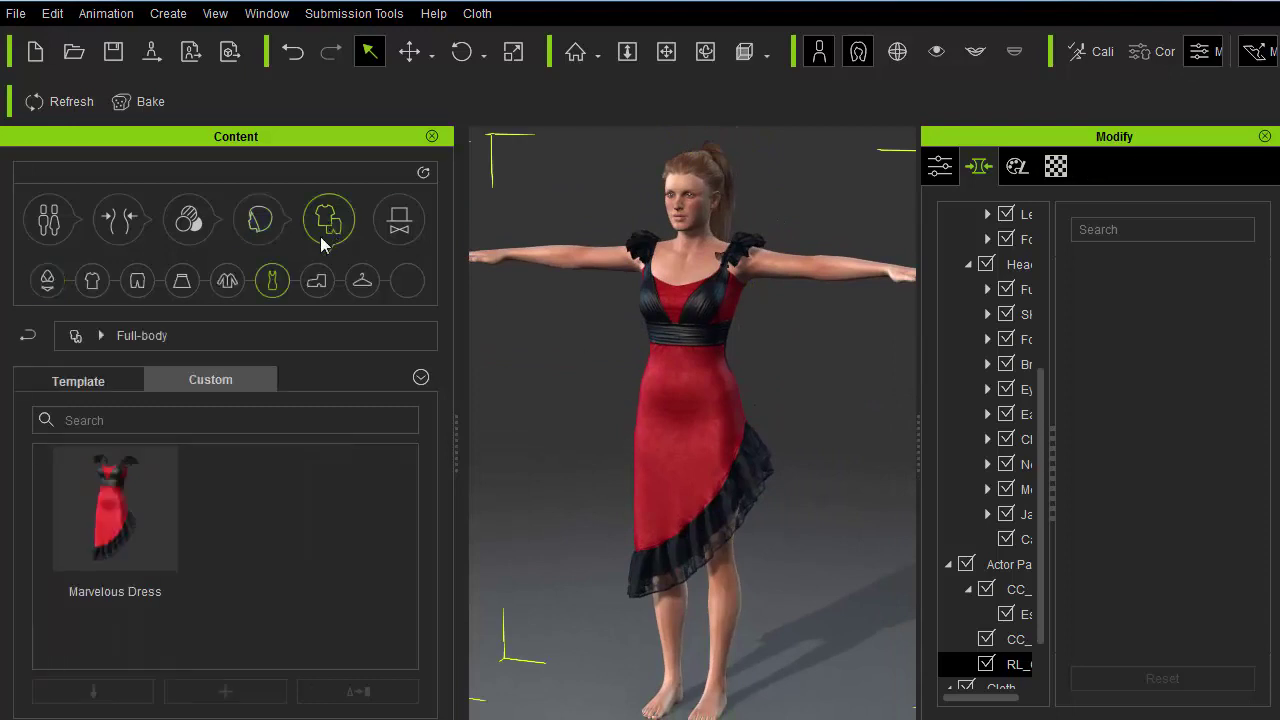
pyautogui.click(316, 281)
pyautogui.click(83, 384)
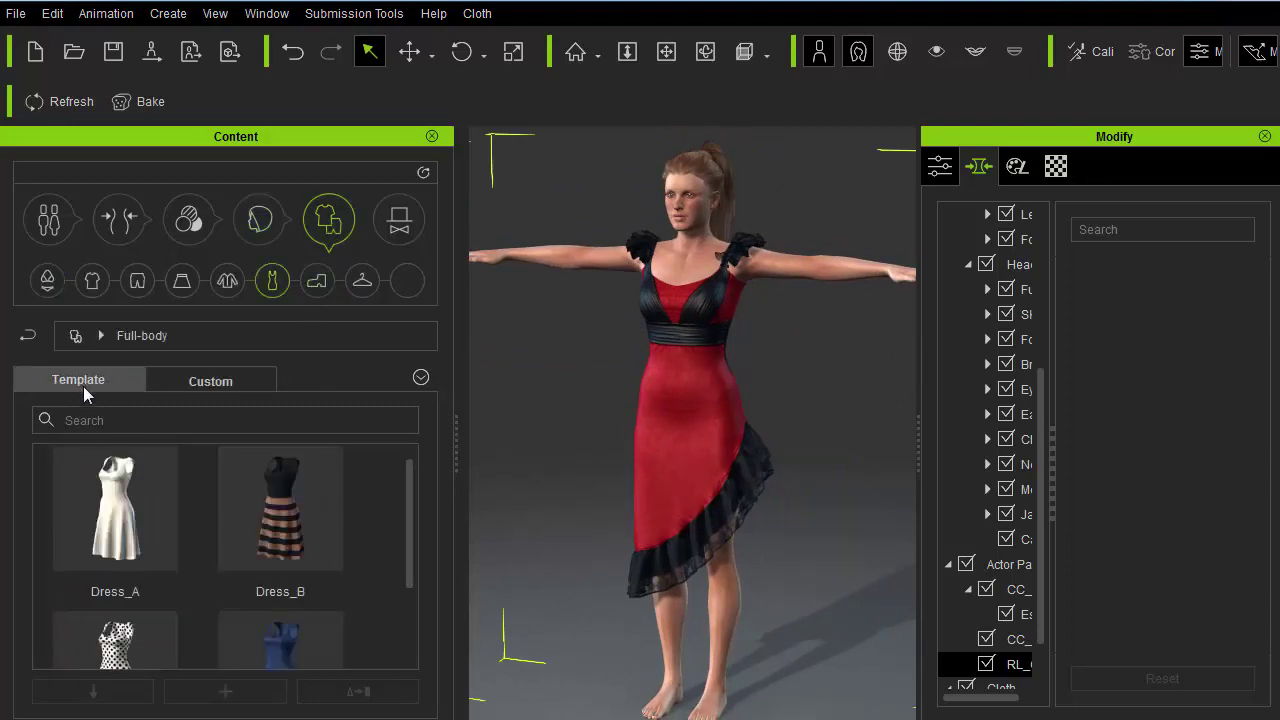
pyautogui.click(308, 290)
pyautogui.doubleClick(131, 527)
pyautogui.moveTo(409, 472); pyautogui.dragTo(418, 508)
pyautogui.doubleClick(311, 577)
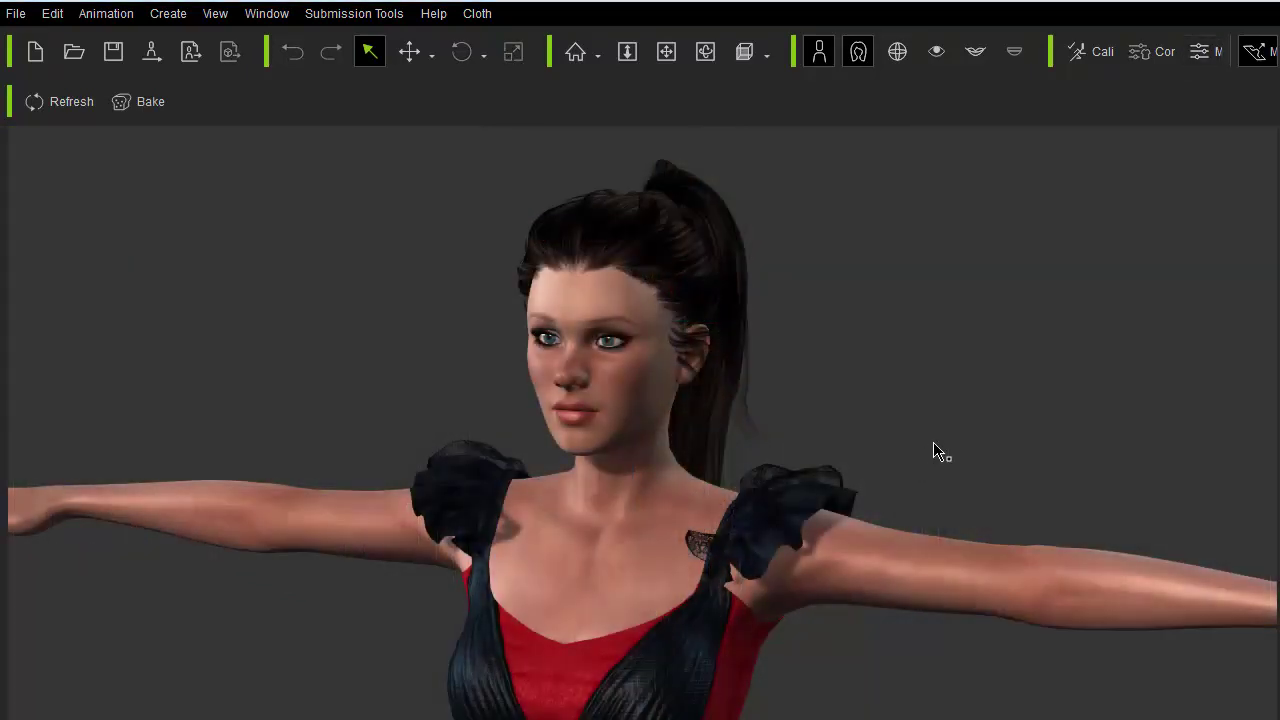
# Step: Export the dressed character to iClone at Real-time Quality (Default) with 1024x1024 textures
pyautogui.keyDown('alt'); pyautogui.moveTo(957, 440); pyautogui.dragTo(920, 505, button='right'); pyautogui.keyUp('alt')
pyautogui.keyDown('alt'); pyautogui.moveTo(900, 500); pyautogui.dragTo(877, 448, button='middle'); pyautogui.keyUp('alt')
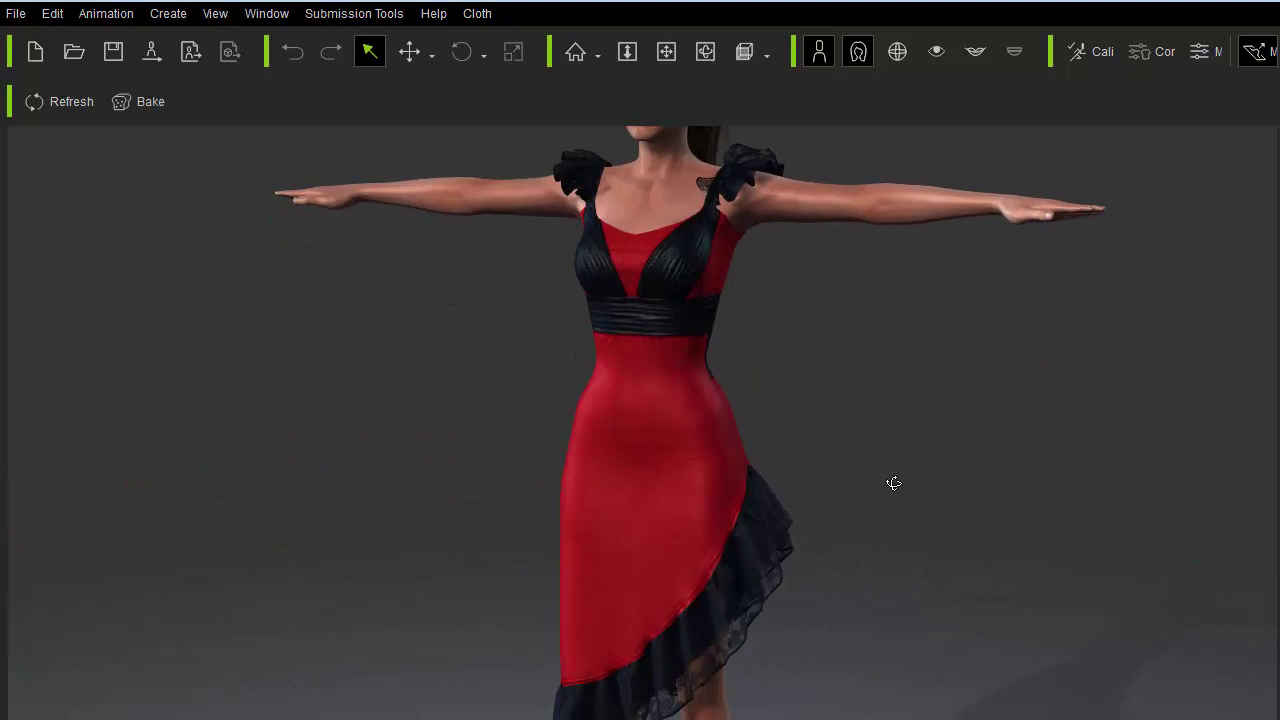
pyautogui.keyDown('alt'); pyautogui.moveTo(893, 483); pyautogui.dragTo(363, 567, button='right'); pyautogui.keyUp('alt')
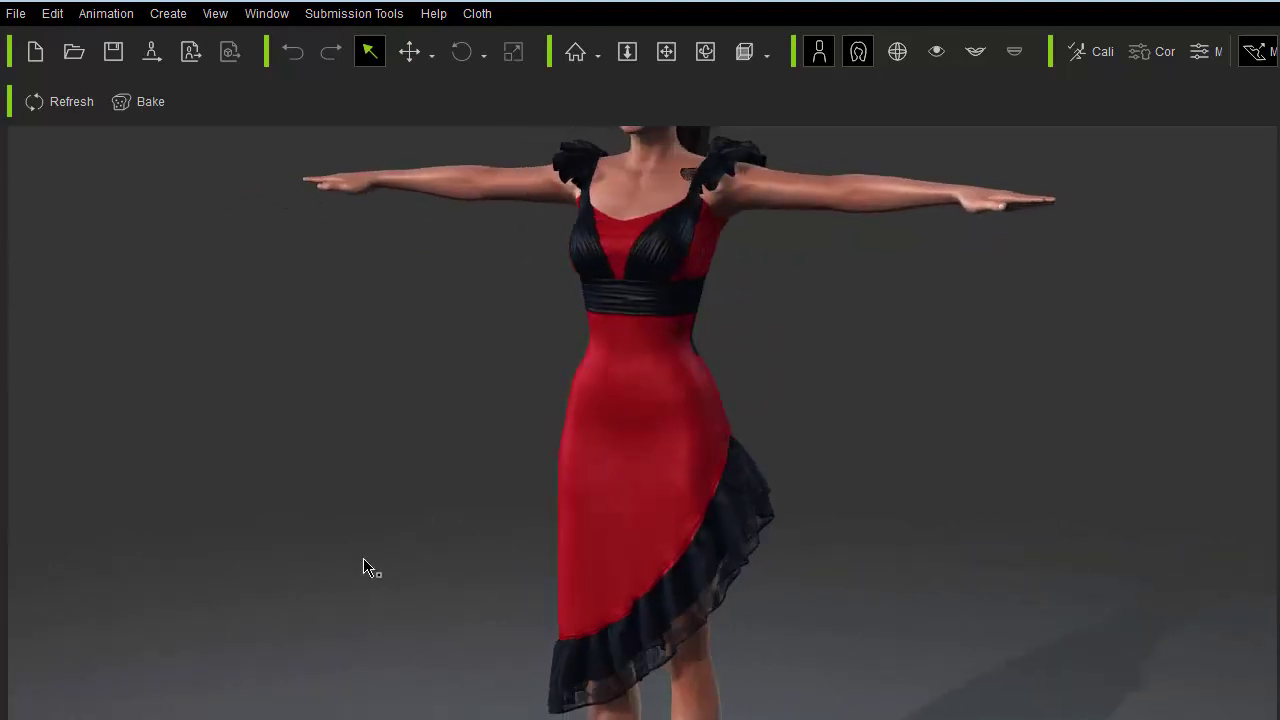
pyautogui.scroll(-5, 951, 514)
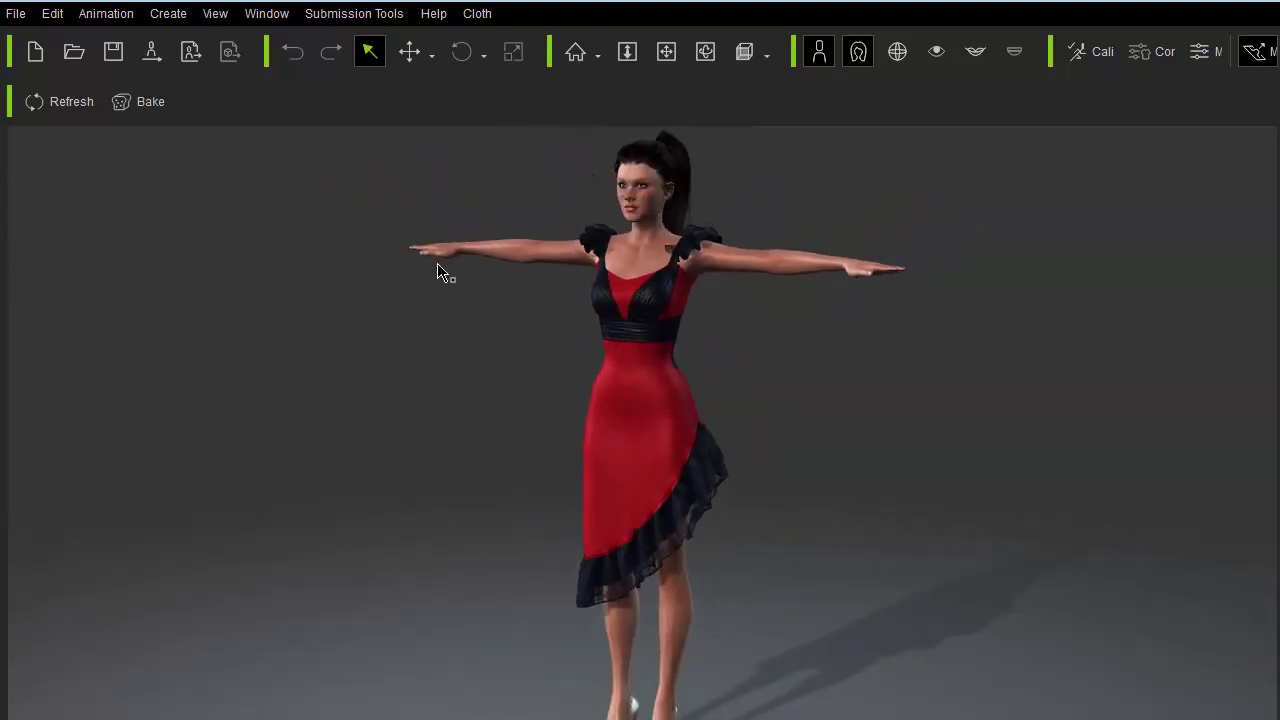
pyautogui.click(191, 51)
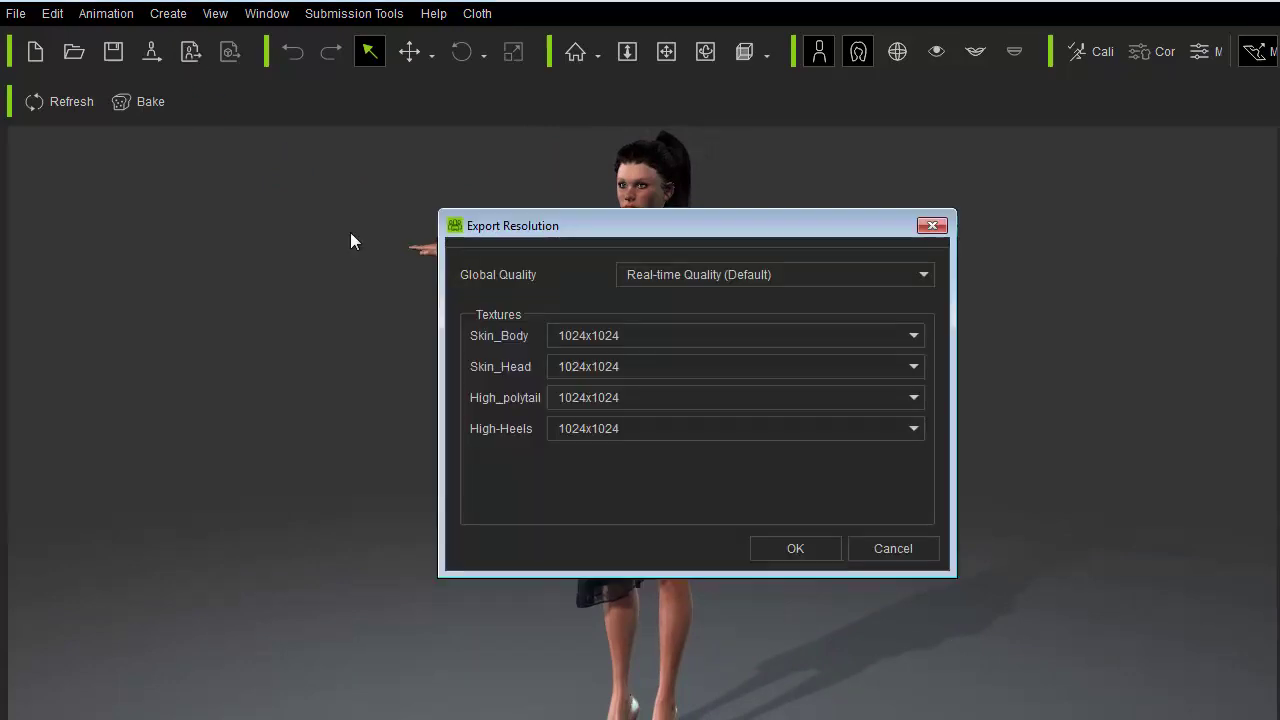
pyautogui.click(777, 549)
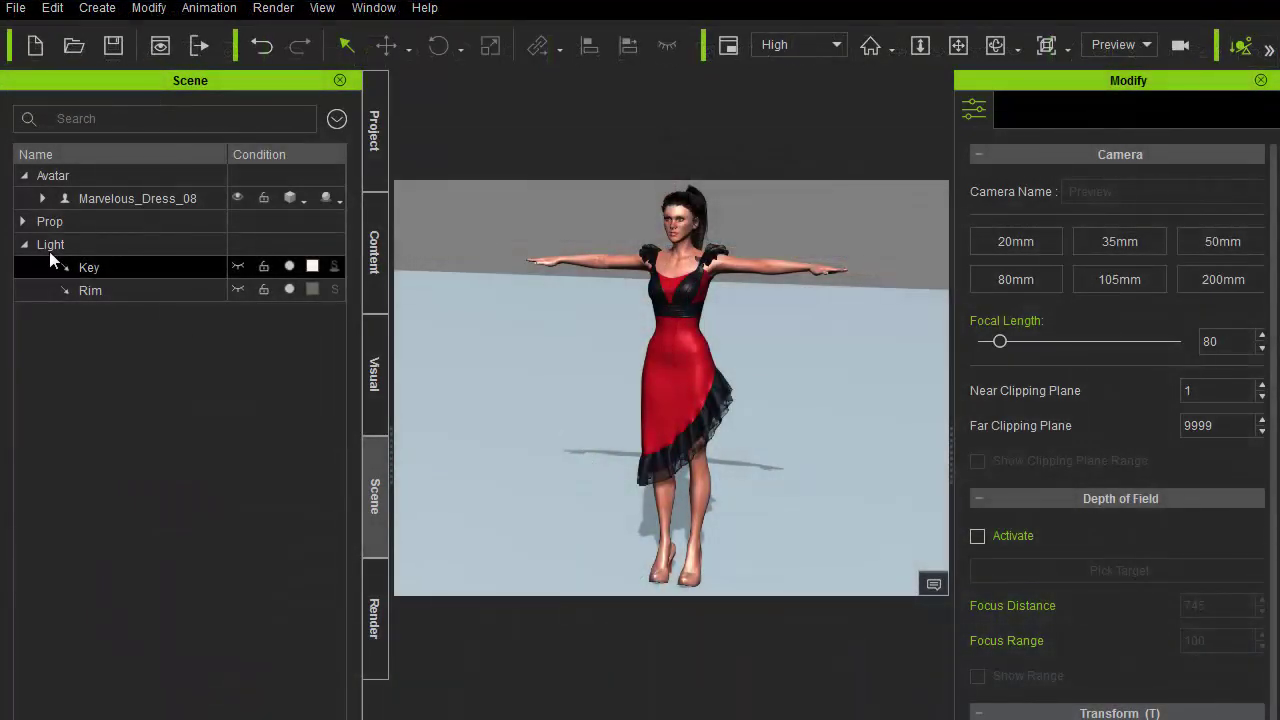
# Step: Select the avatar's Marvelous_Dress part, check its weight map editor, and activate physics with object gravity
pyautogui.click(42, 198)
pyautogui.click(119, 245)
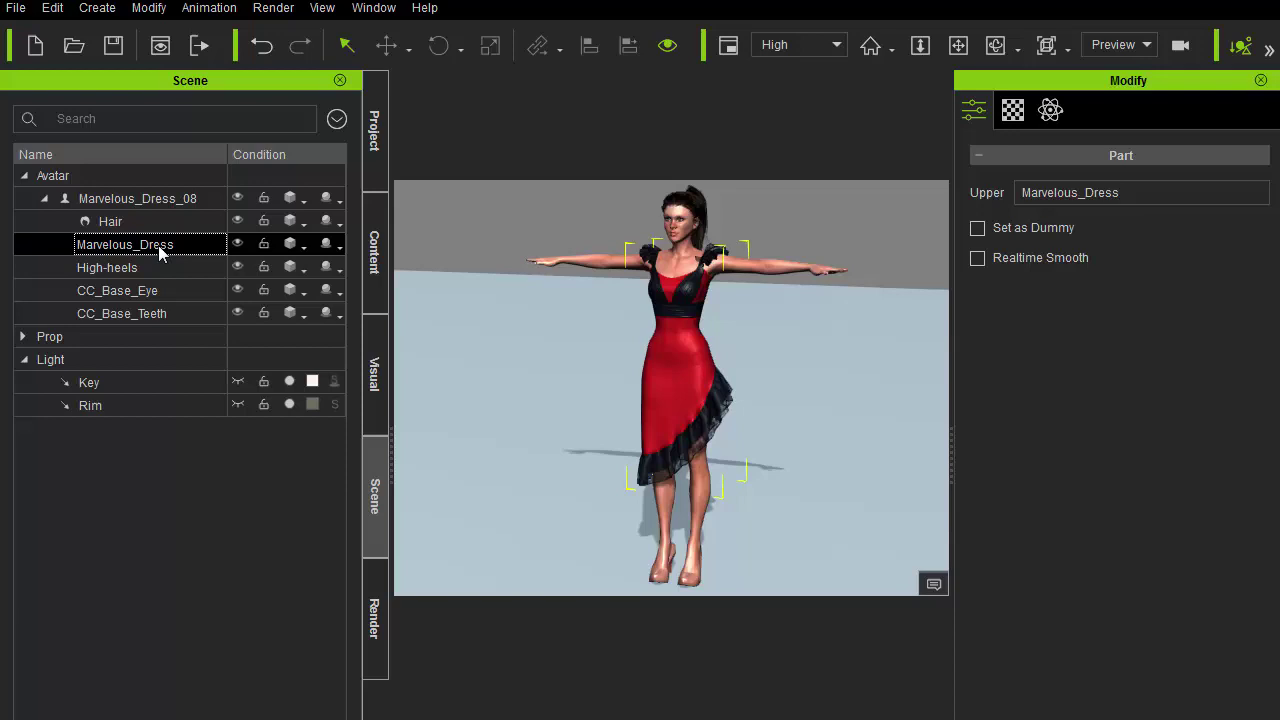
pyautogui.click(1048, 112)
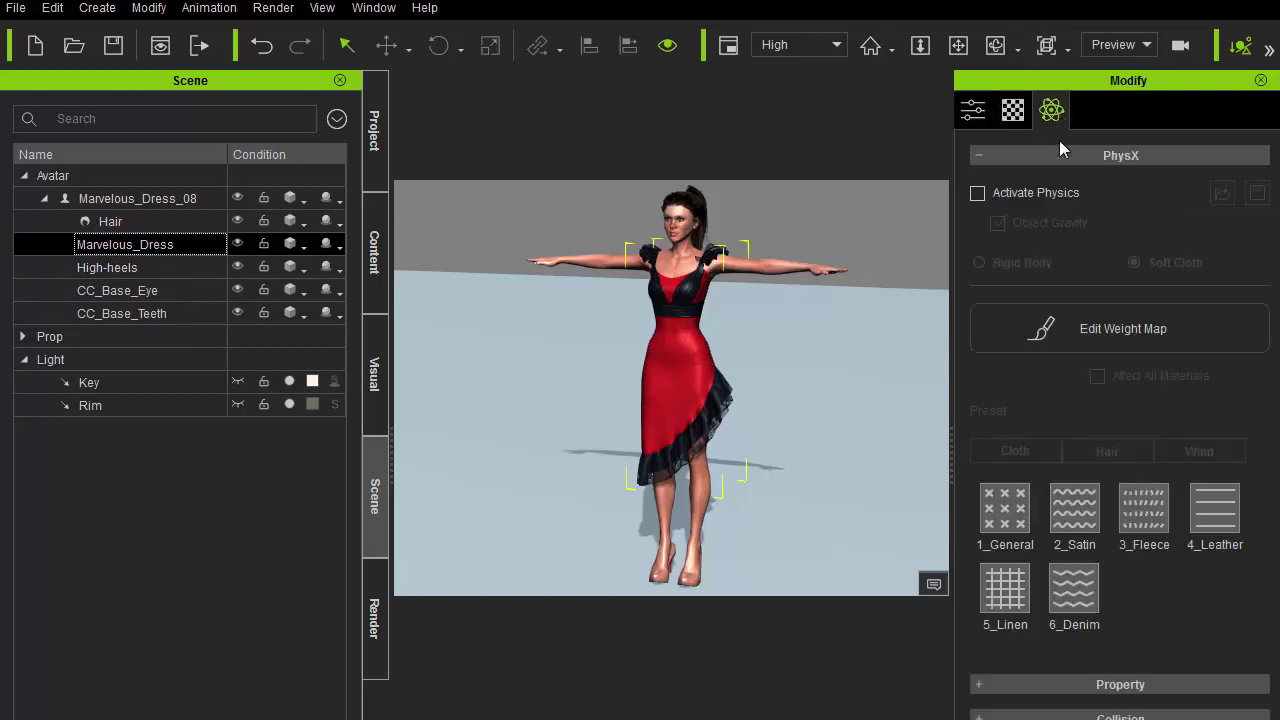
pyautogui.click(1100, 340)
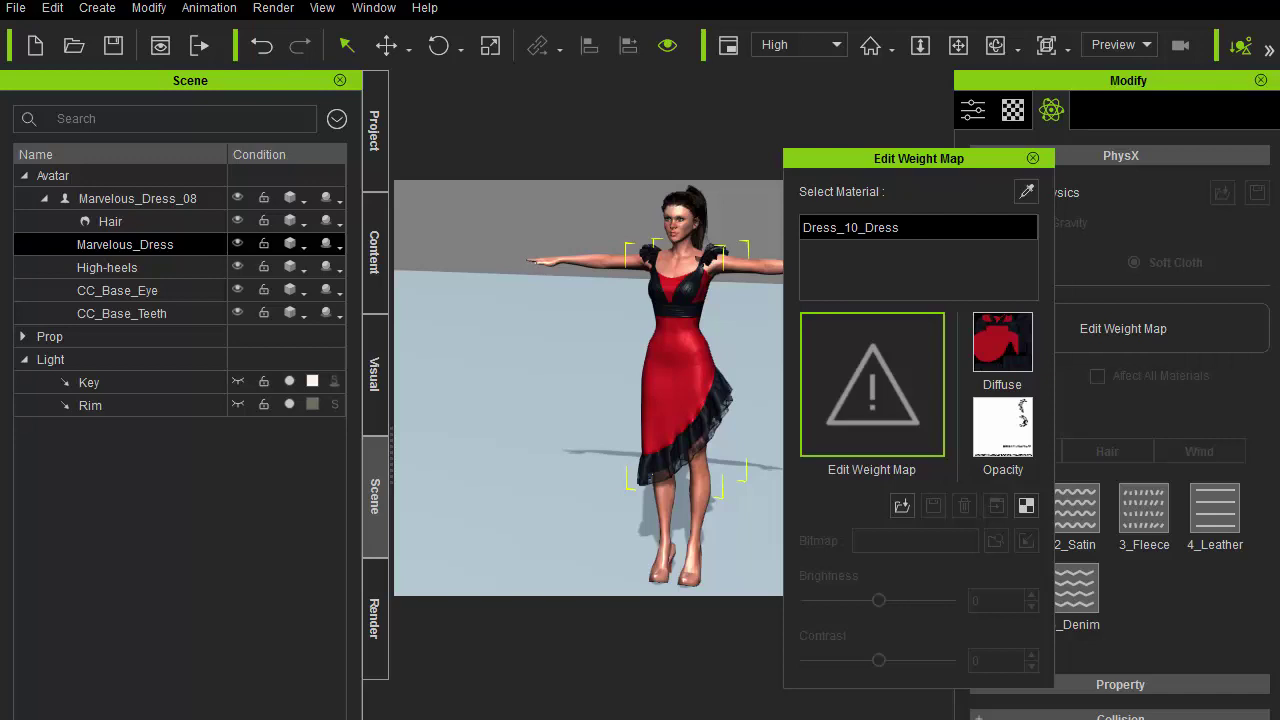
pyautogui.click(1033, 159)
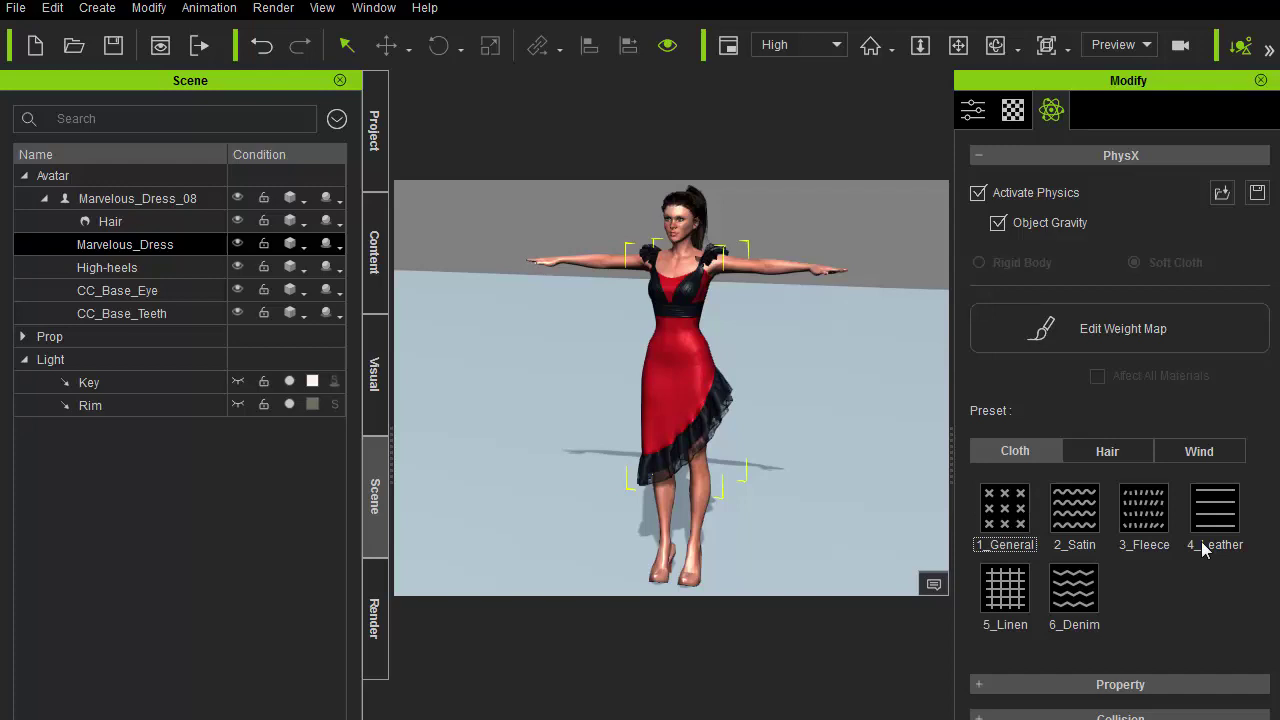
# Step: Expand the dress's physics properties and review them together with the collision settings
pyautogui.click(1042, 690)
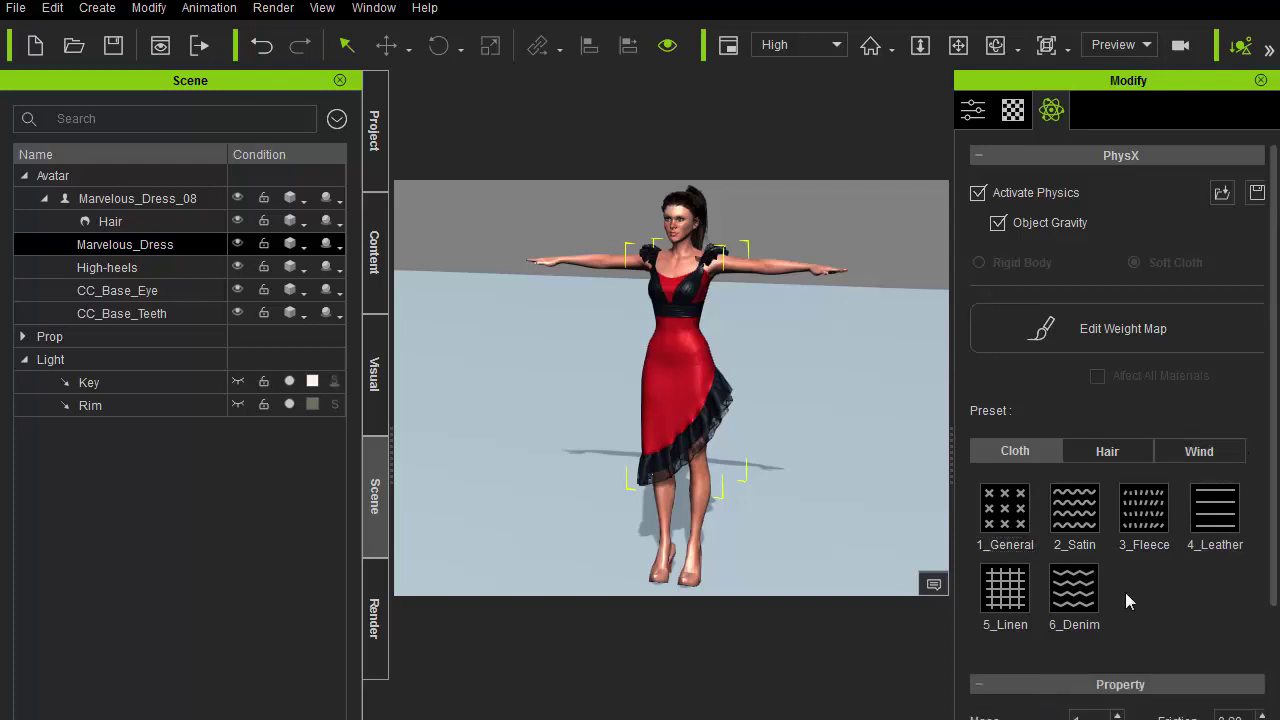
pyautogui.scroll(-3, 1234, 589)
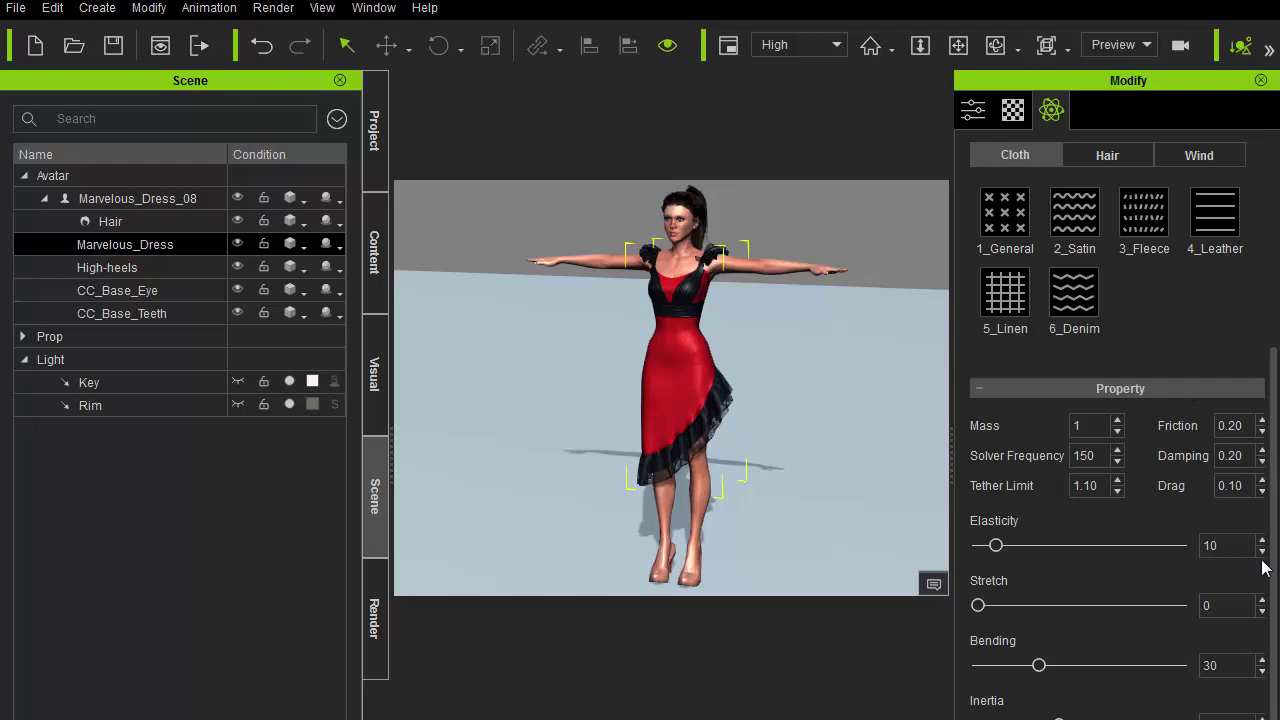
pyautogui.scroll(-2, 1276, 625)
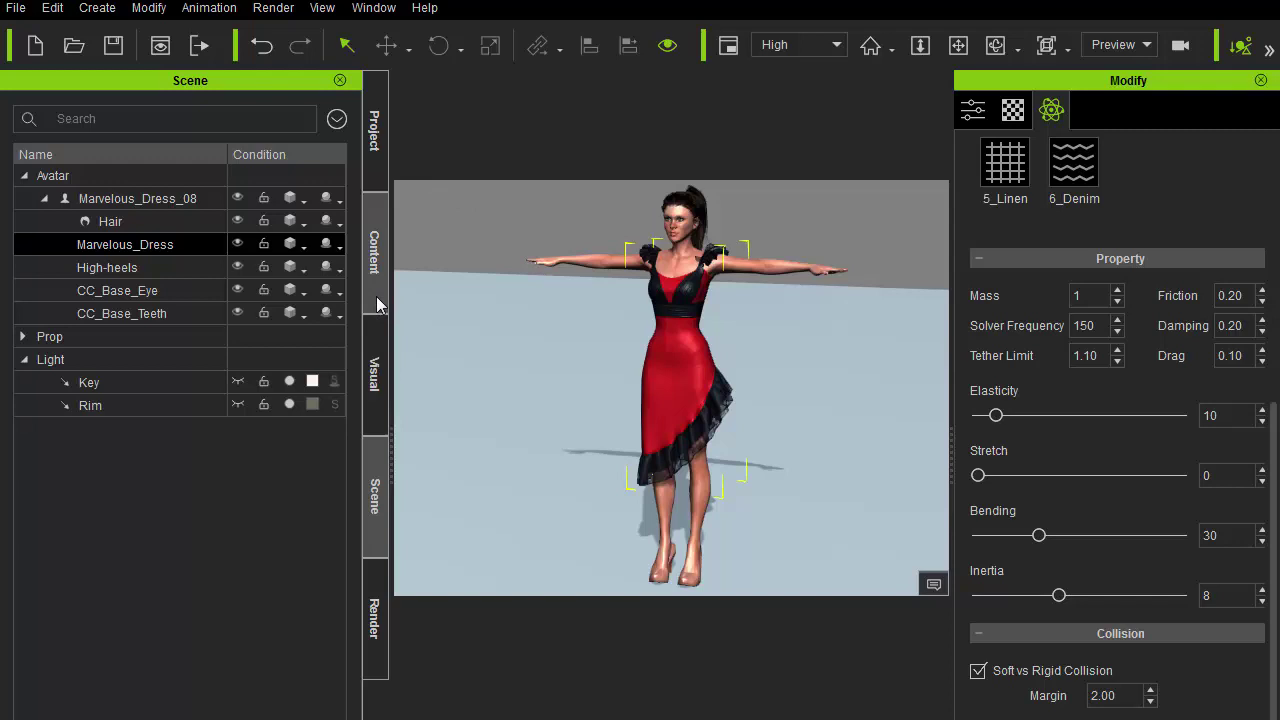
# Step: Select the avatar, apply the Dance graceful motion, and watch how the dress moves
pyautogui.click(376, 260)
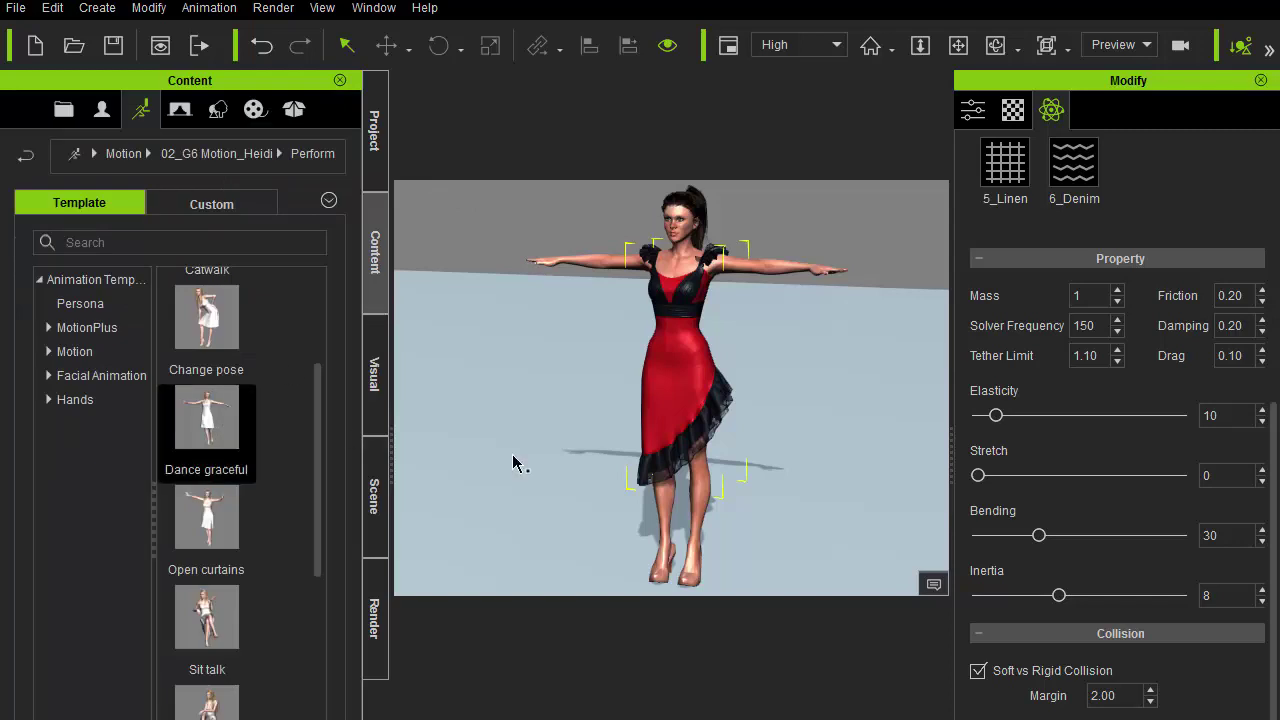
pyautogui.moveTo(667, 520); pyautogui.dragTo(640, 516)
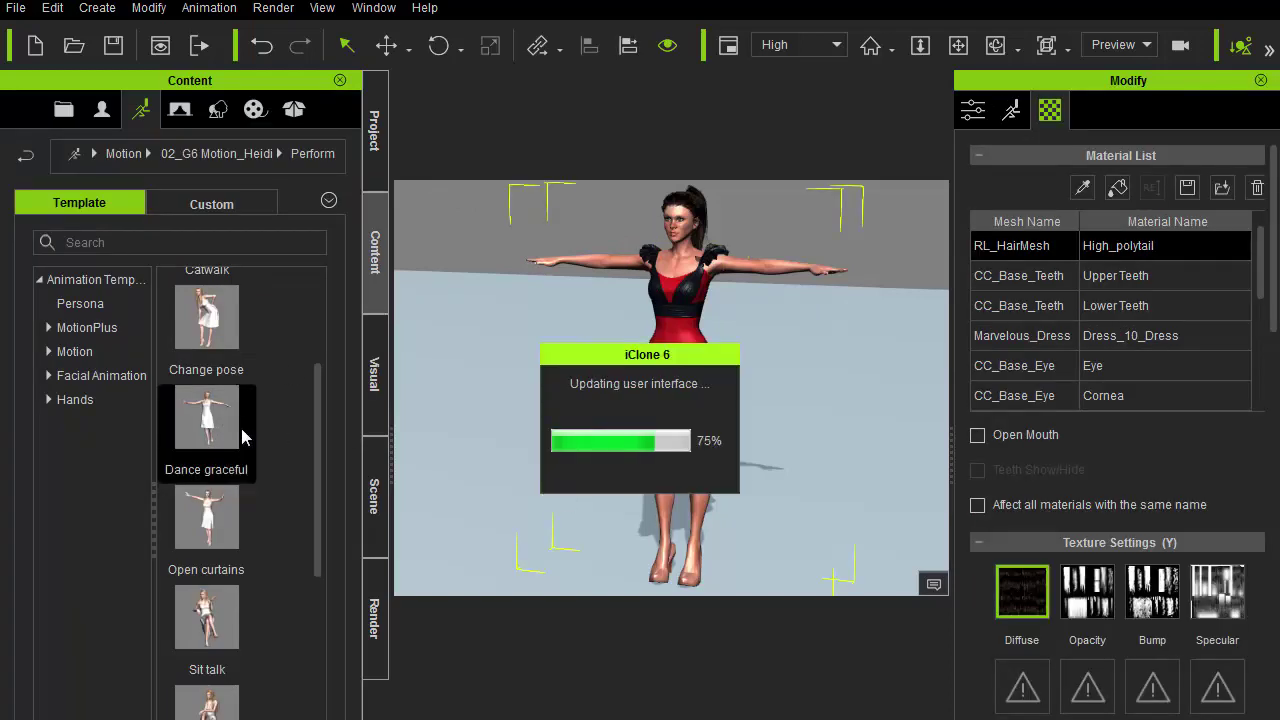
pyautogui.moveTo(558, 376); pyautogui.dragTo(567, 341, button='middle')
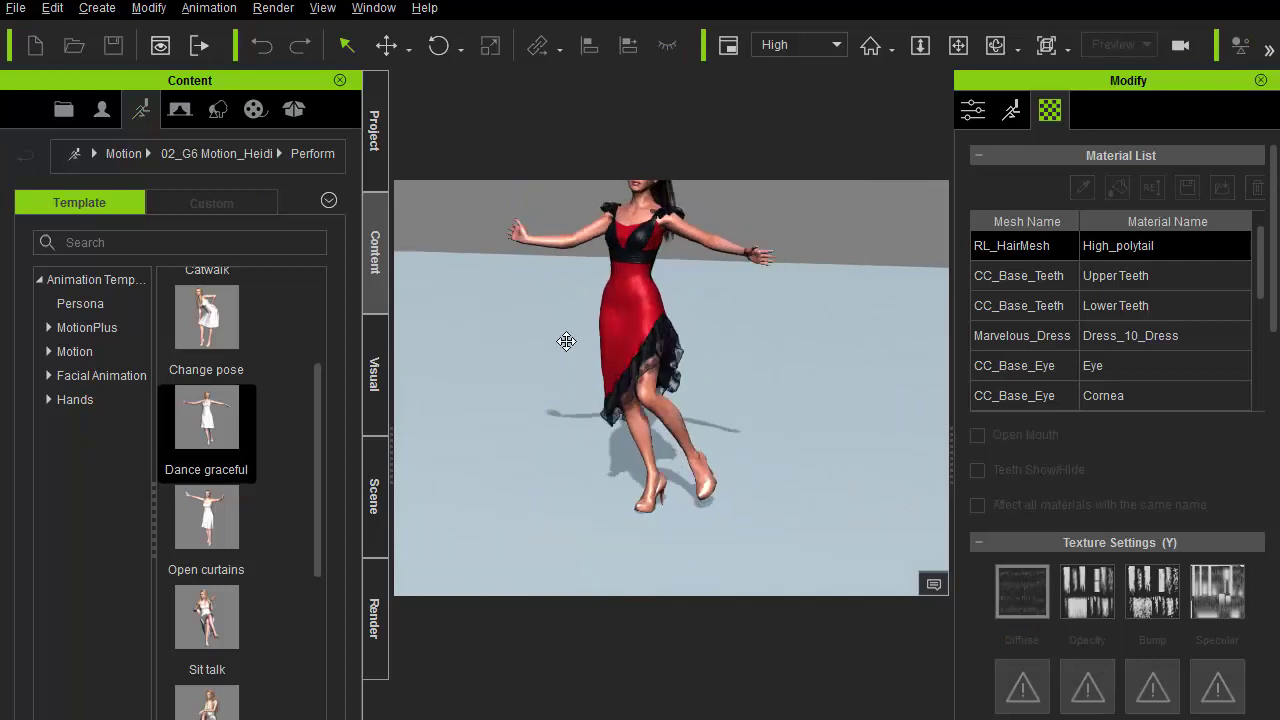
pyautogui.scroll(2, 566, 250)
pyautogui.scroll(-3, 684, 370)
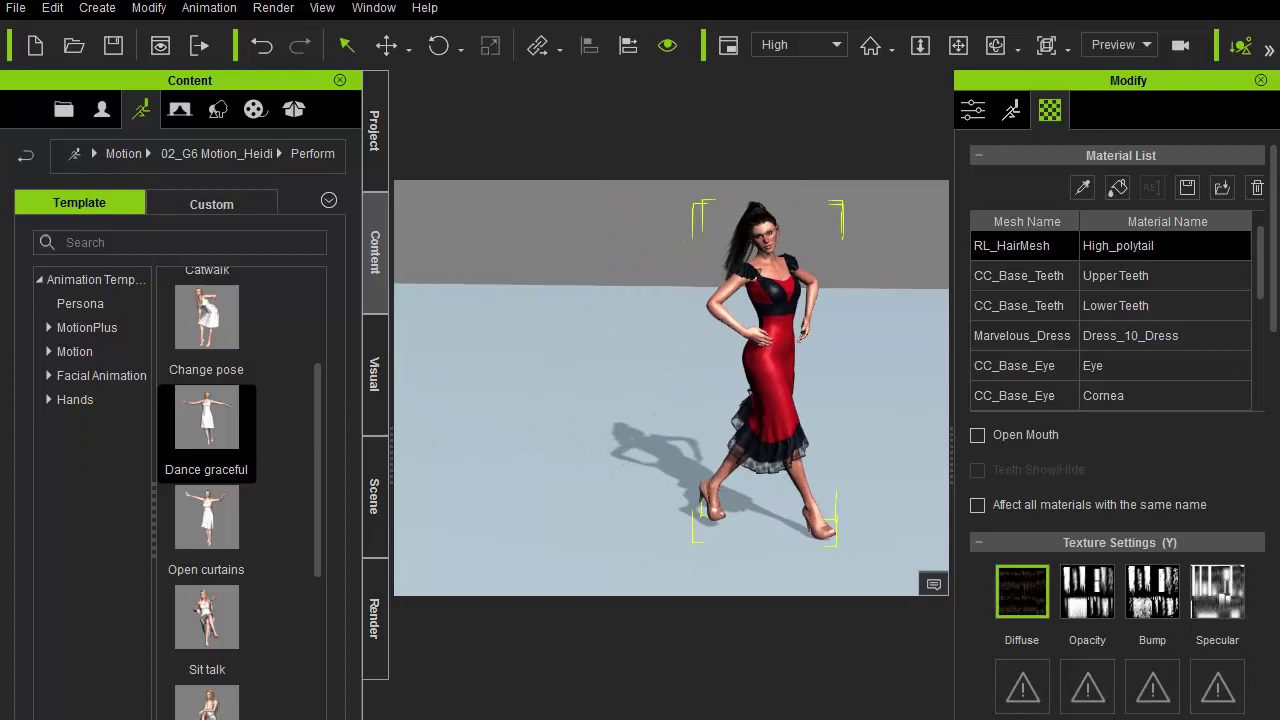
# Step: Open the avatar's Character Collision Shape Editor and place it clear of the lower legs and dress hem in the viewport
pyautogui.moveTo(545, 417); pyautogui.dragTo(548, 338, button='middle')
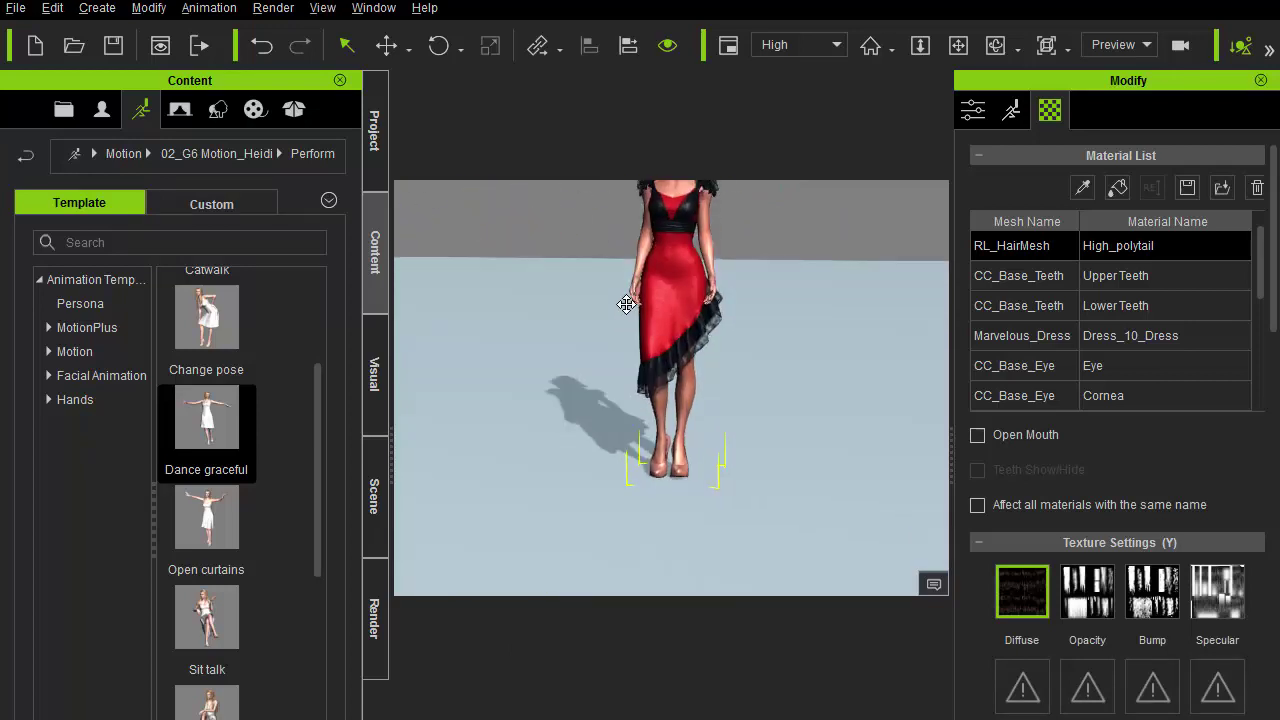
pyautogui.moveTo(548, 338); pyautogui.dragTo(453, 368, button='right')
pyautogui.scroll(5, 520, 300)
pyautogui.moveTo(604, 325); pyautogui.dragTo(594, 386, button='middle')
pyautogui.moveTo(594, 386); pyautogui.dragTo(574, 377, button='right')
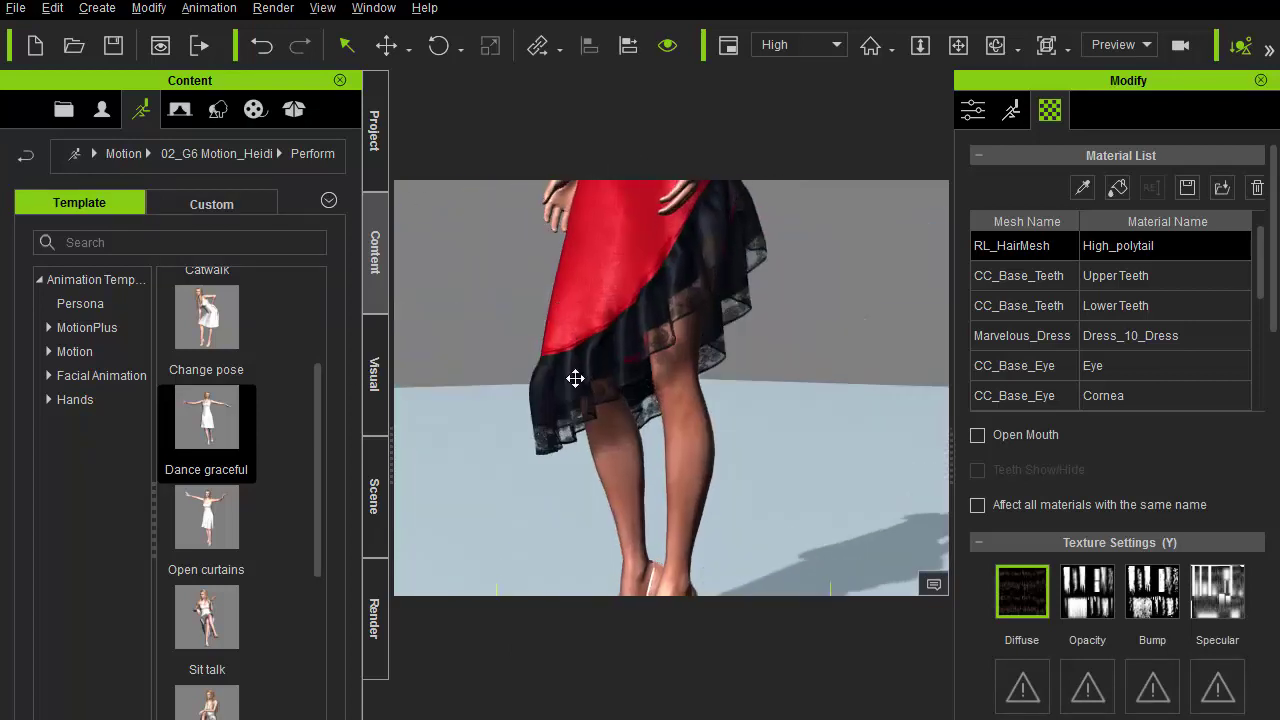
pyautogui.moveTo(574, 377); pyautogui.dragTo(589, 345, button='middle')
pyautogui.scroll(1, 589, 345)
pyautogui.click(975, 112)
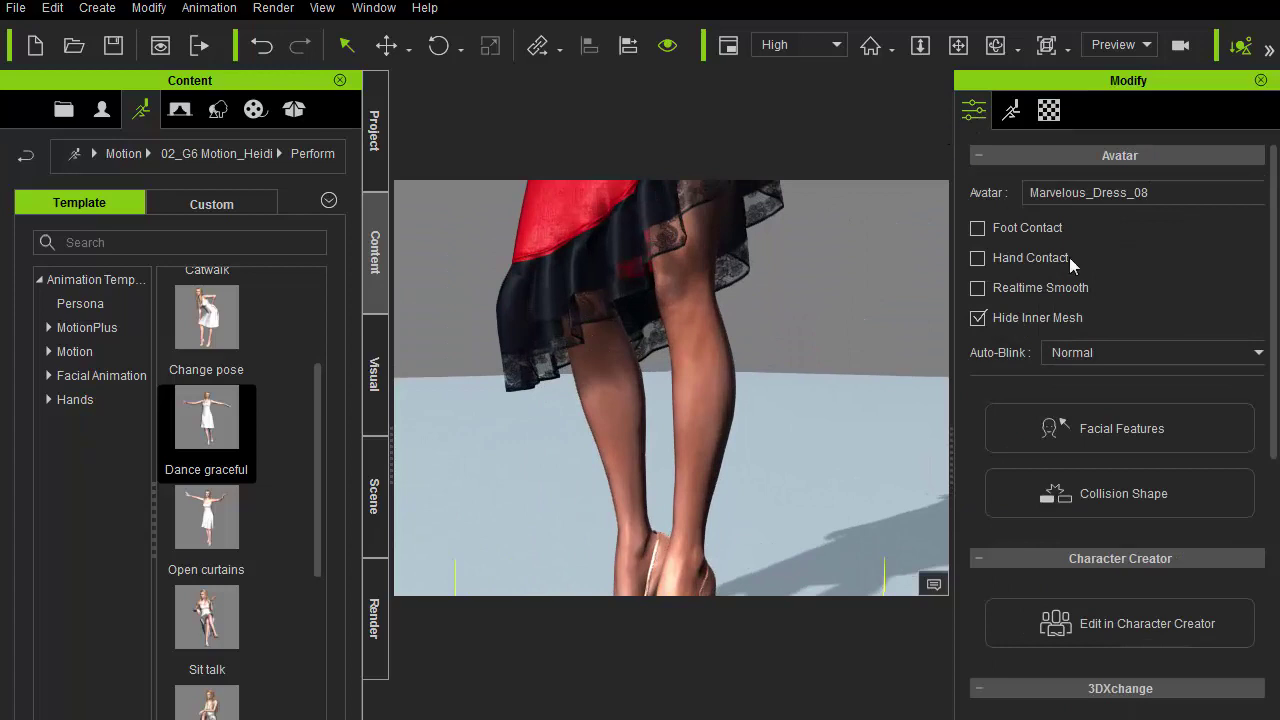
pyautogui.click(1100, 504)
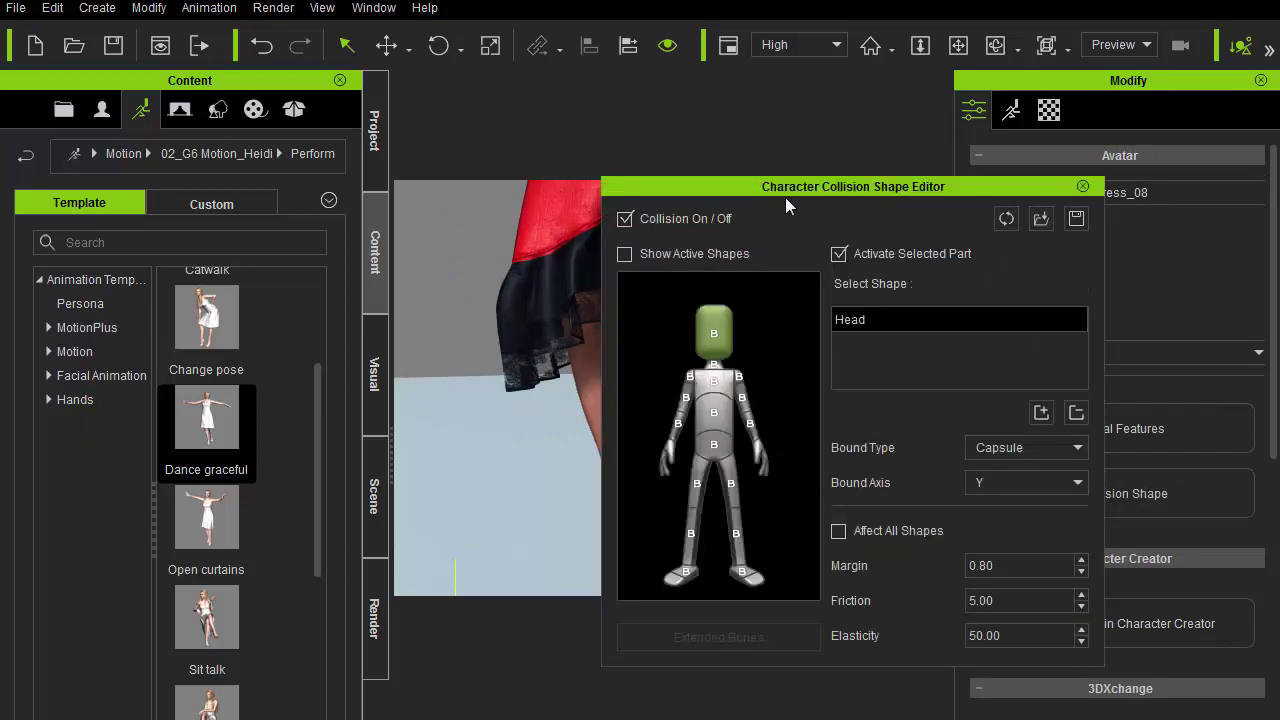
pyautogui.moveTo(785, 197); pyautogui.dragTo(925, 163)
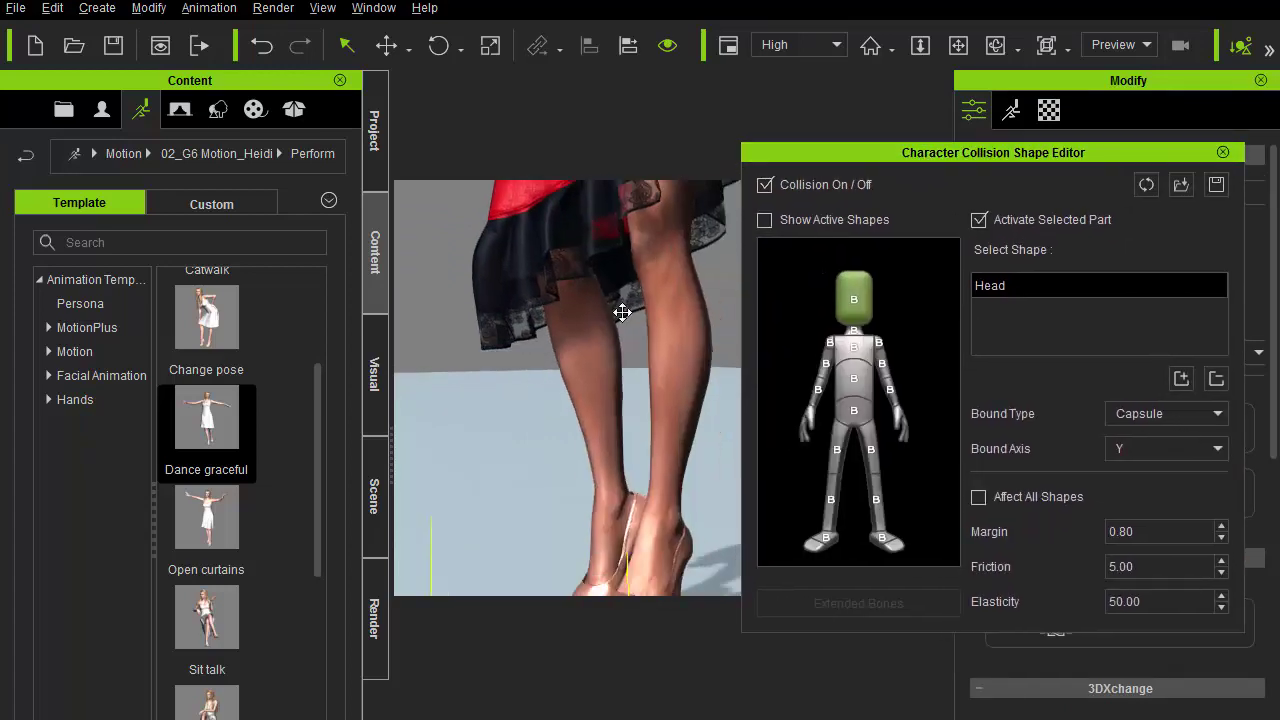
pyautogui.moveTo(622, 312); pyautogui.dragTo(602, 302, button='middle')
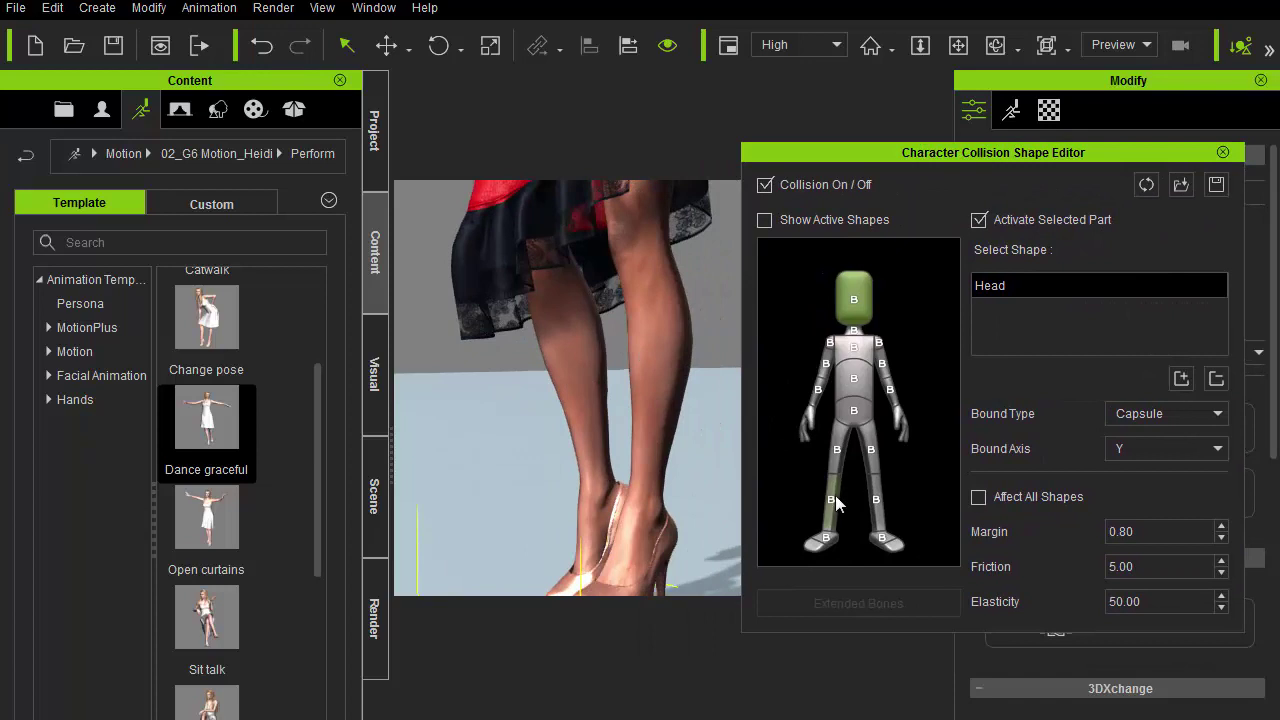
# Step: Set the collision margin to 1 for the right calf shape and for the left calf shape
pyautogui.click(836, 497)
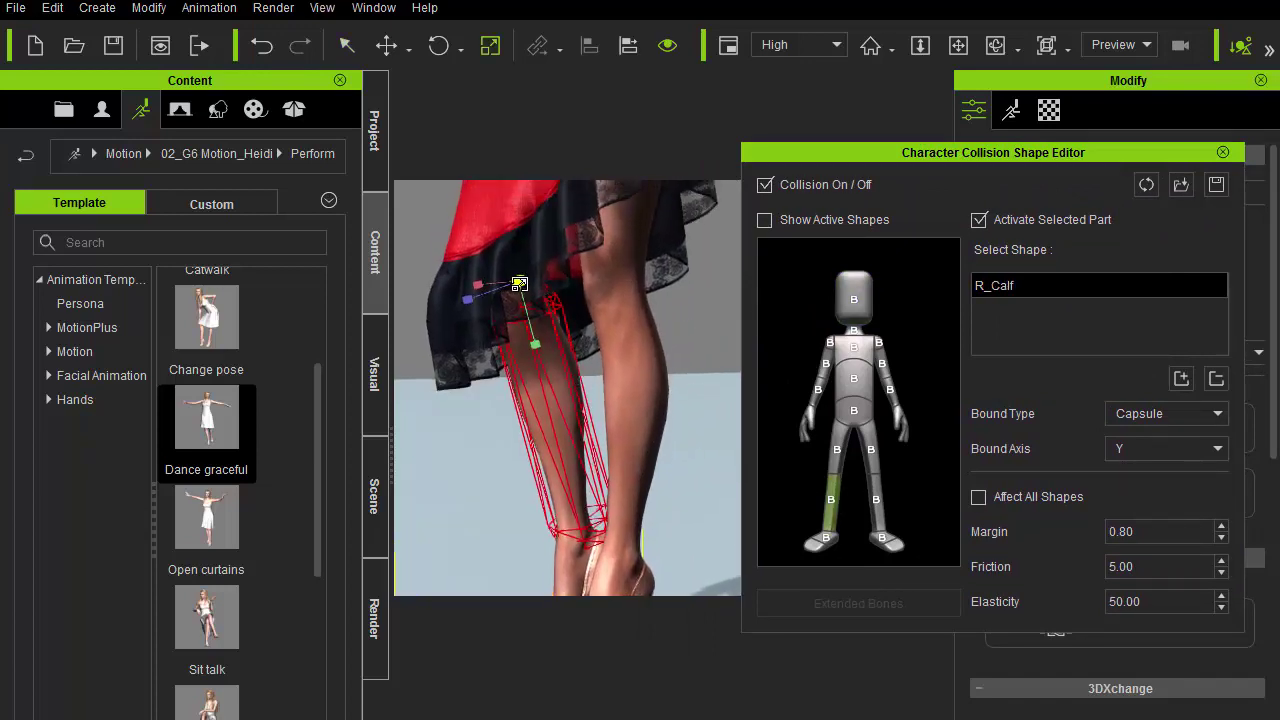
pyautogui.moveTo(1148, 535); pyautogui.dragTo(1104, 532)
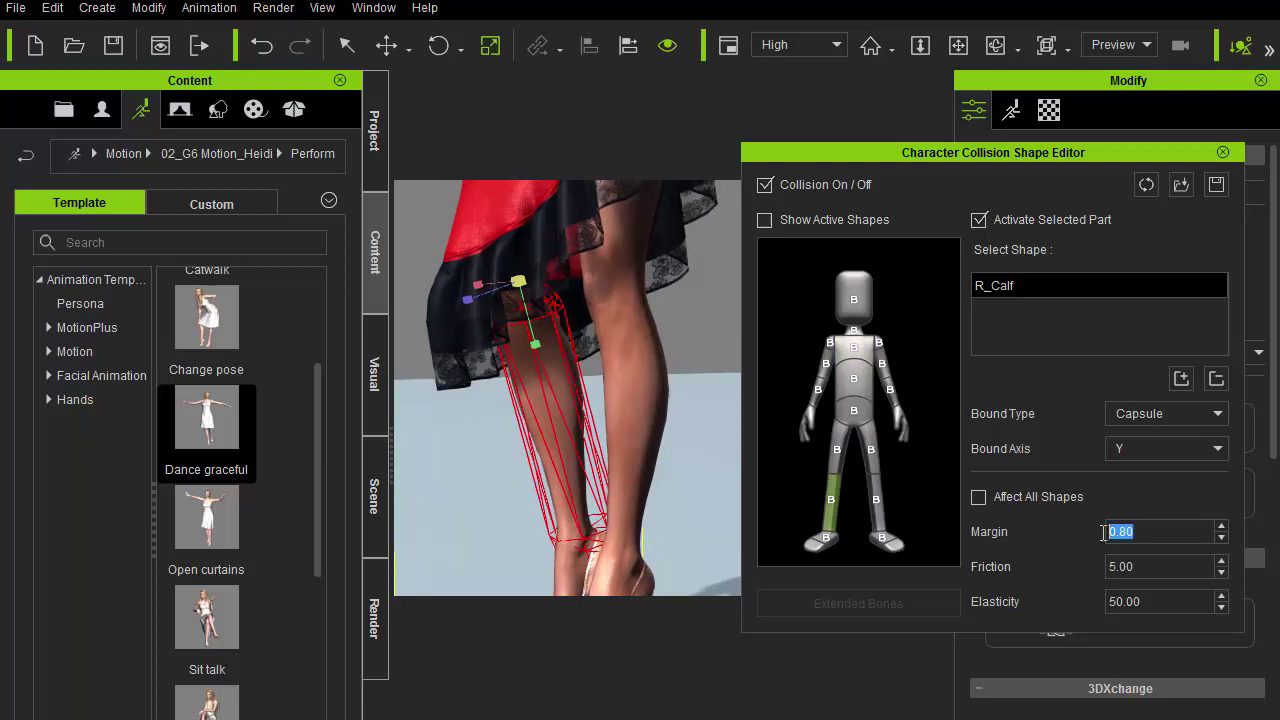
pyautogui.write('1')
pyautogui.press('Return')
pyautogui.click(874, 500)
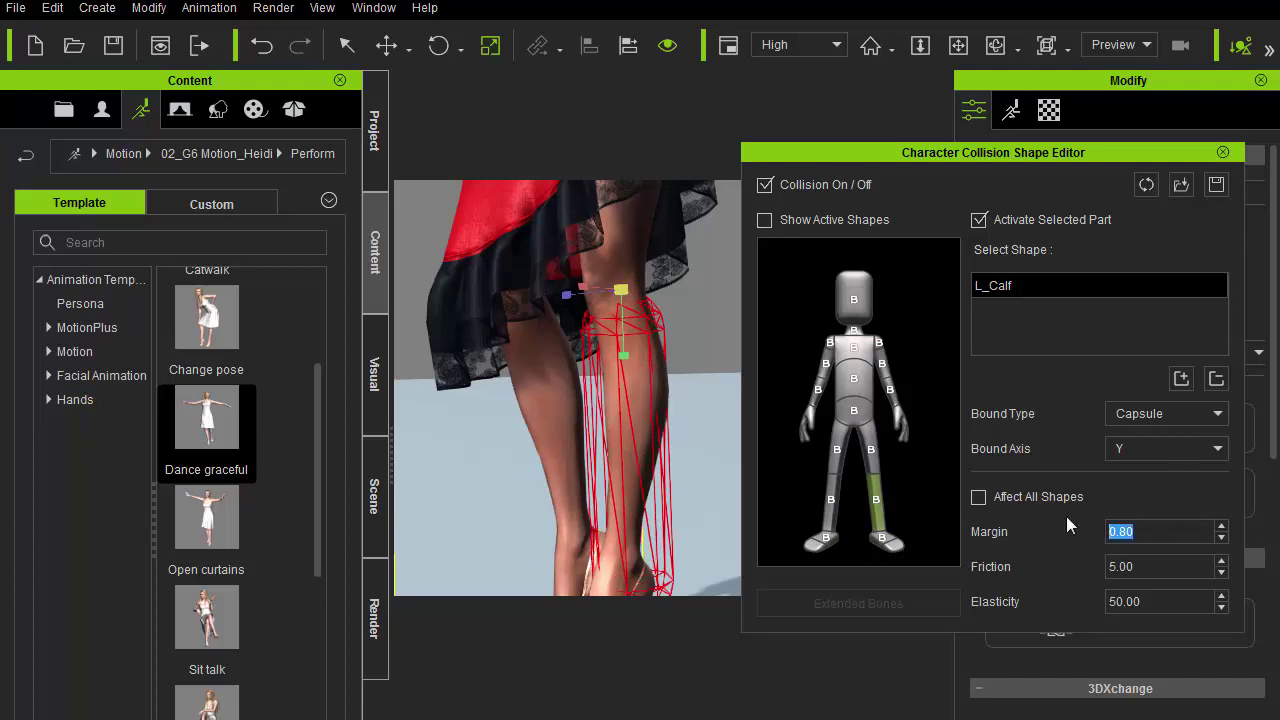
pyautogui.write('1')
pyautogui.press('Return')
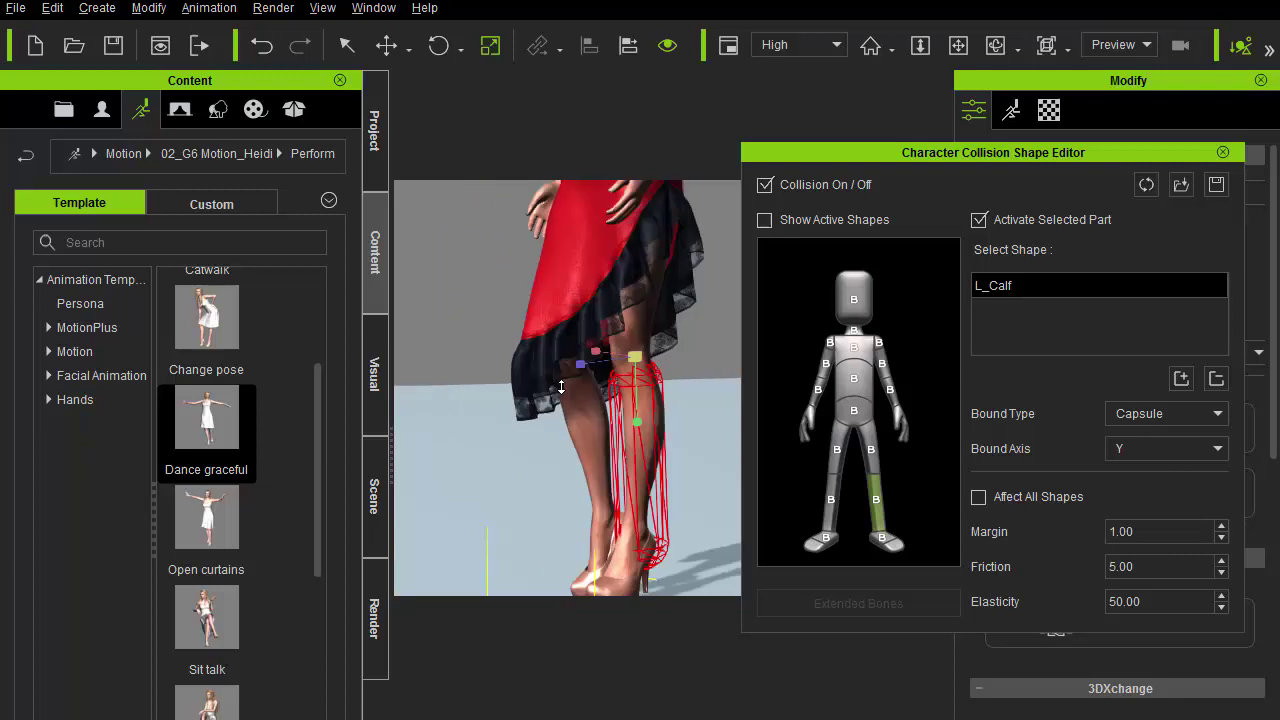